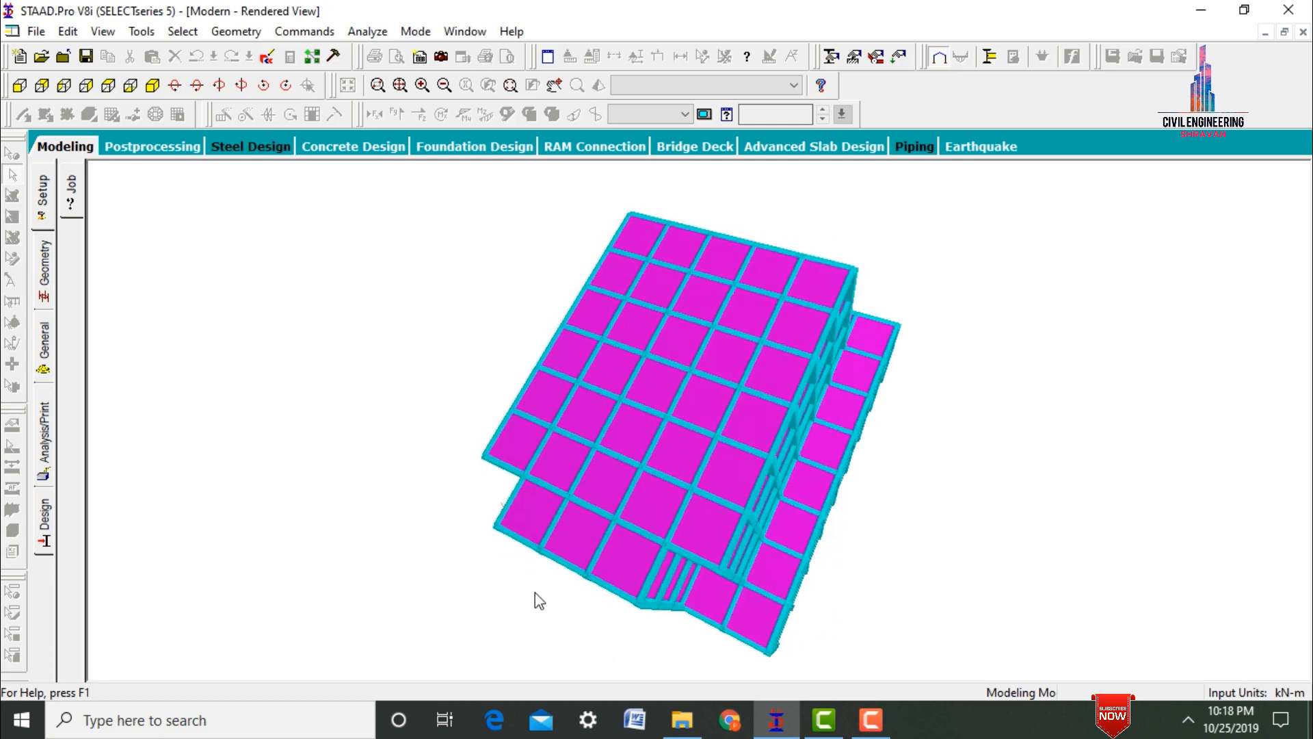
# Launch a separate STAAD.Pro session from the desktop and start a new project.
pyautogui.click(1210, 3)
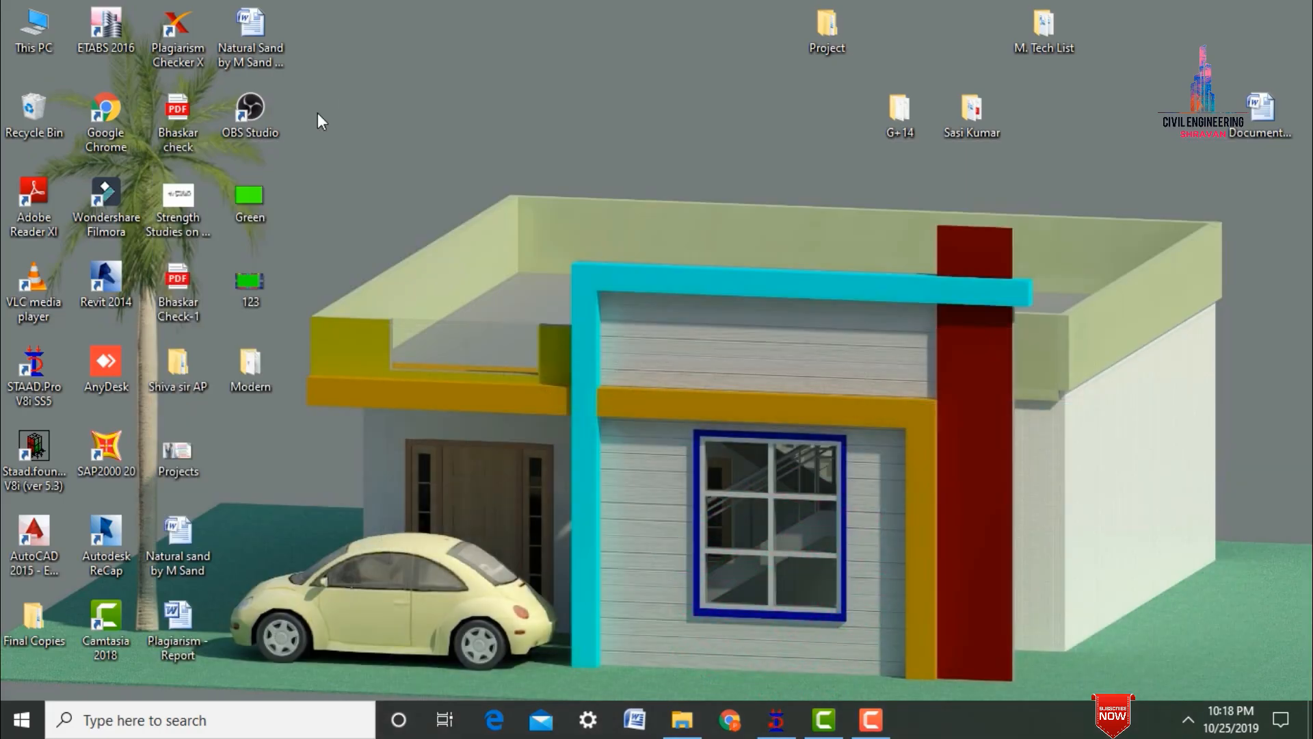
pyautogui.doubleClick(31, 389)
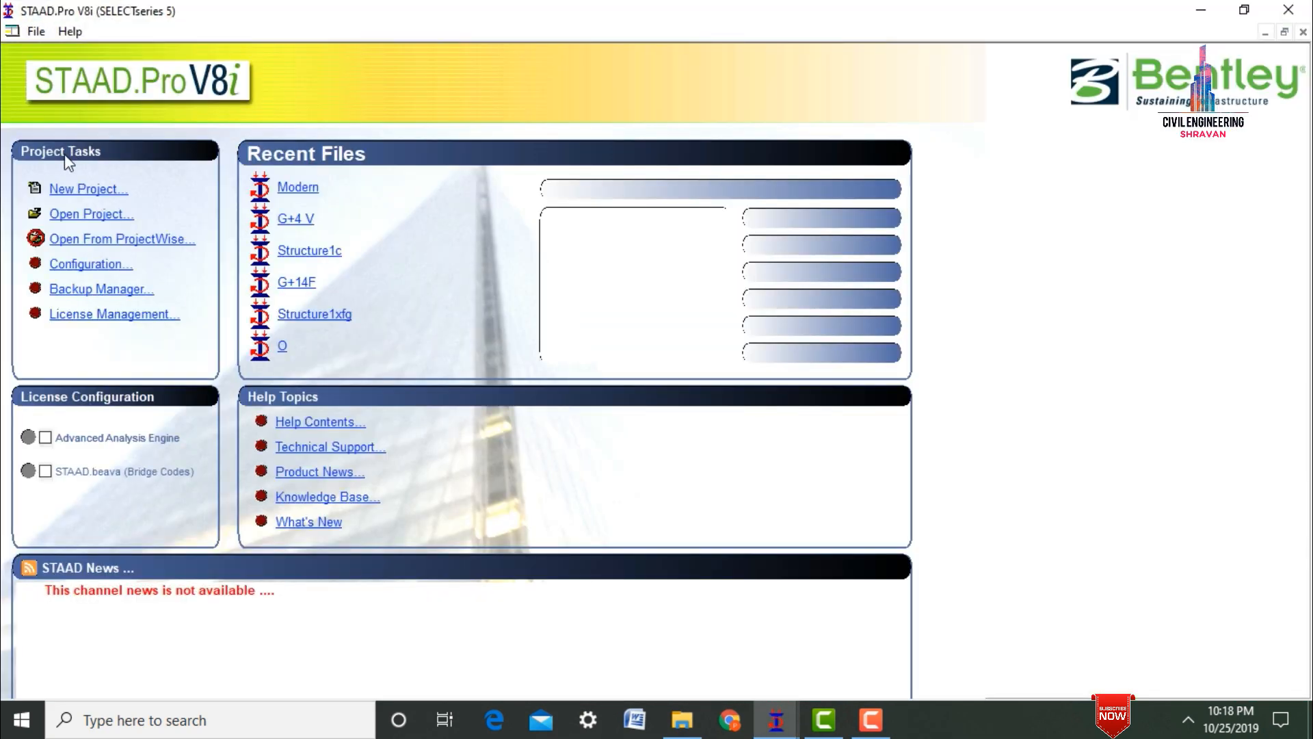
pyautogui.click(76, 190)
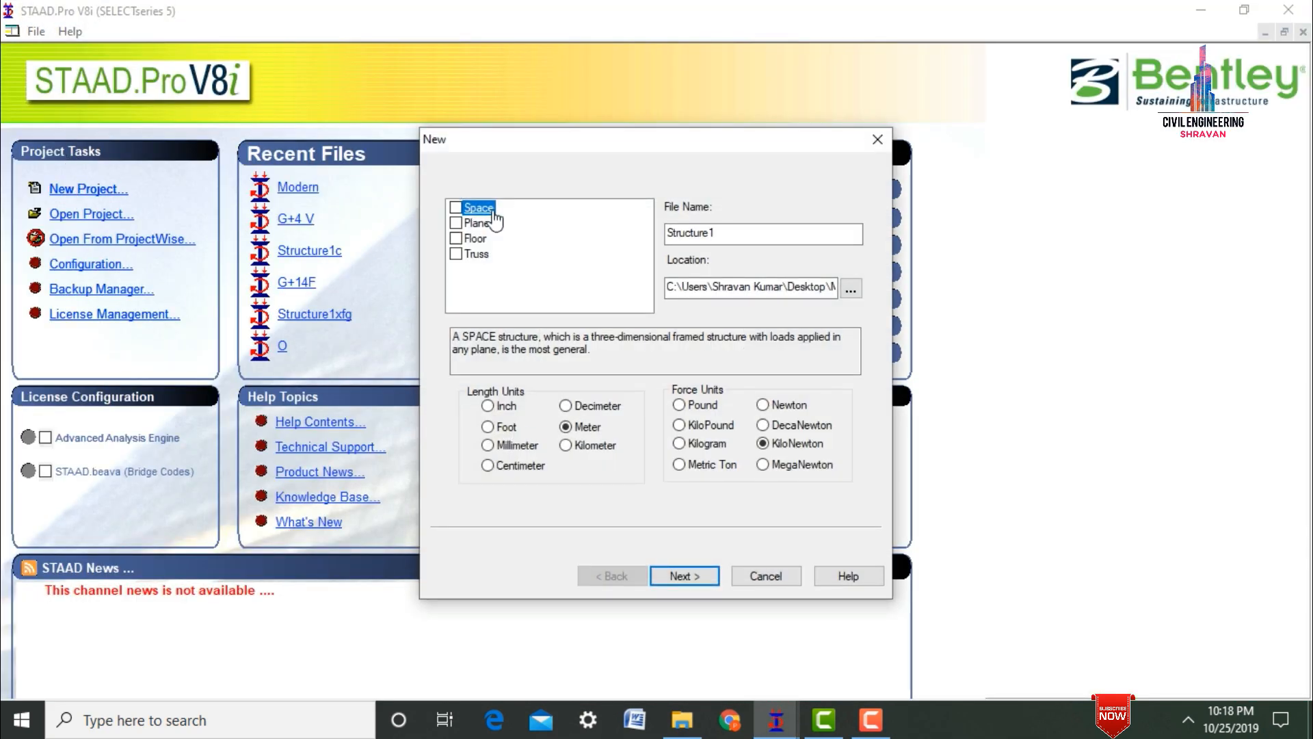
# Create a Space structure file named 5 in the Modern folder on the desktop, using meter and kilonewton units.
pyautogui.click(492, 209)
pyautogui.doubleClick(754, 231)
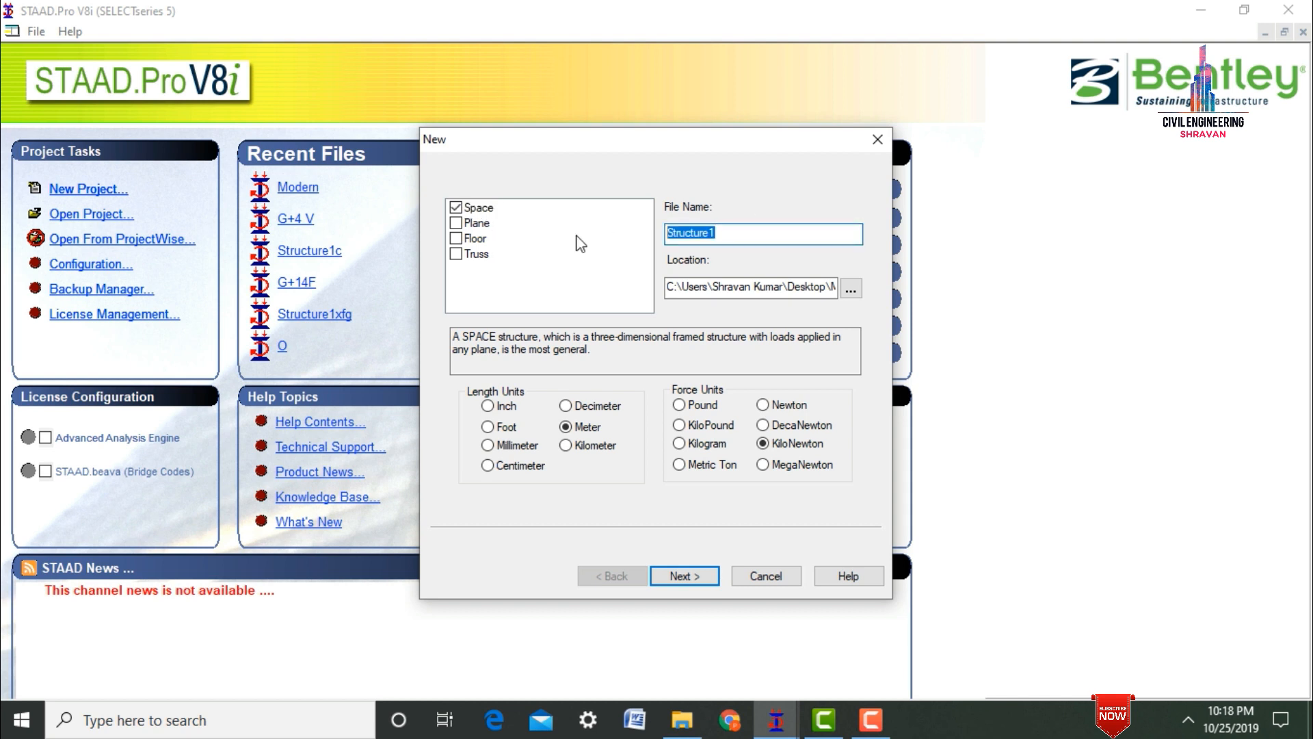
pyautogui.write('5')
pyautogui.click(851, 290)
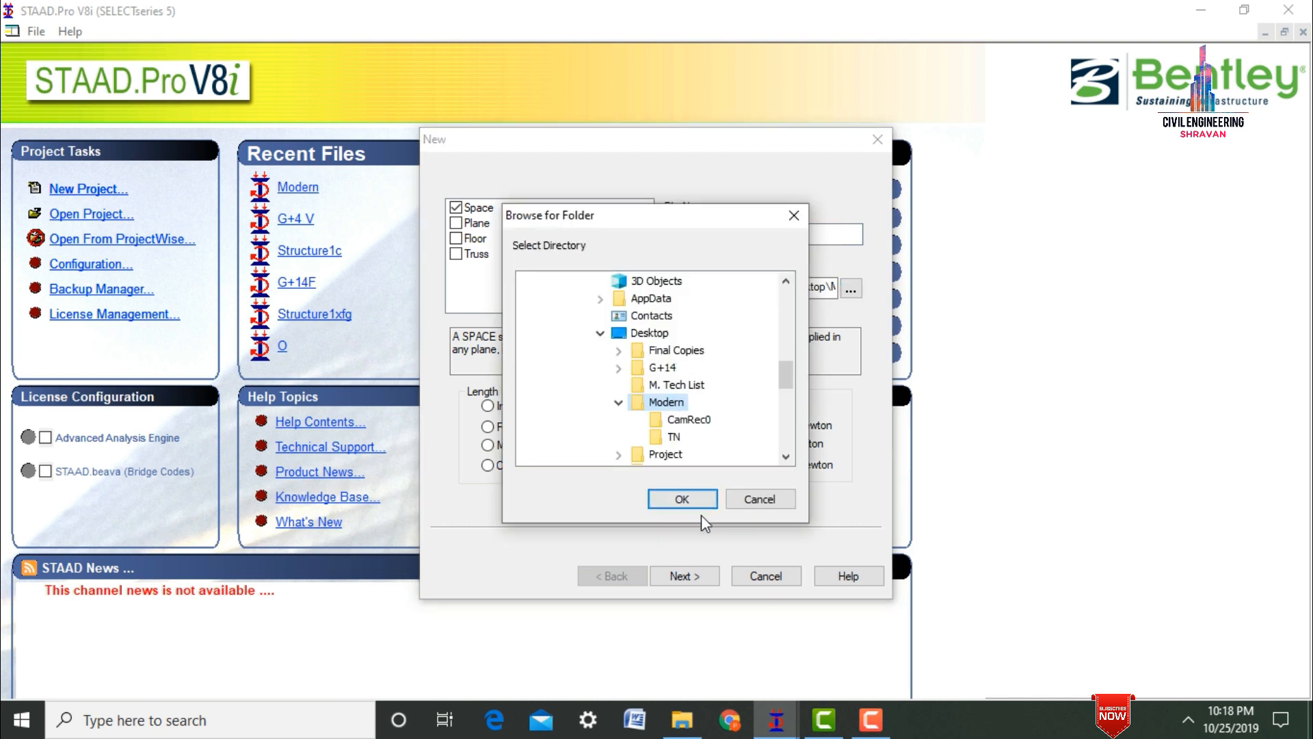
pyautogui.click(686, 498)
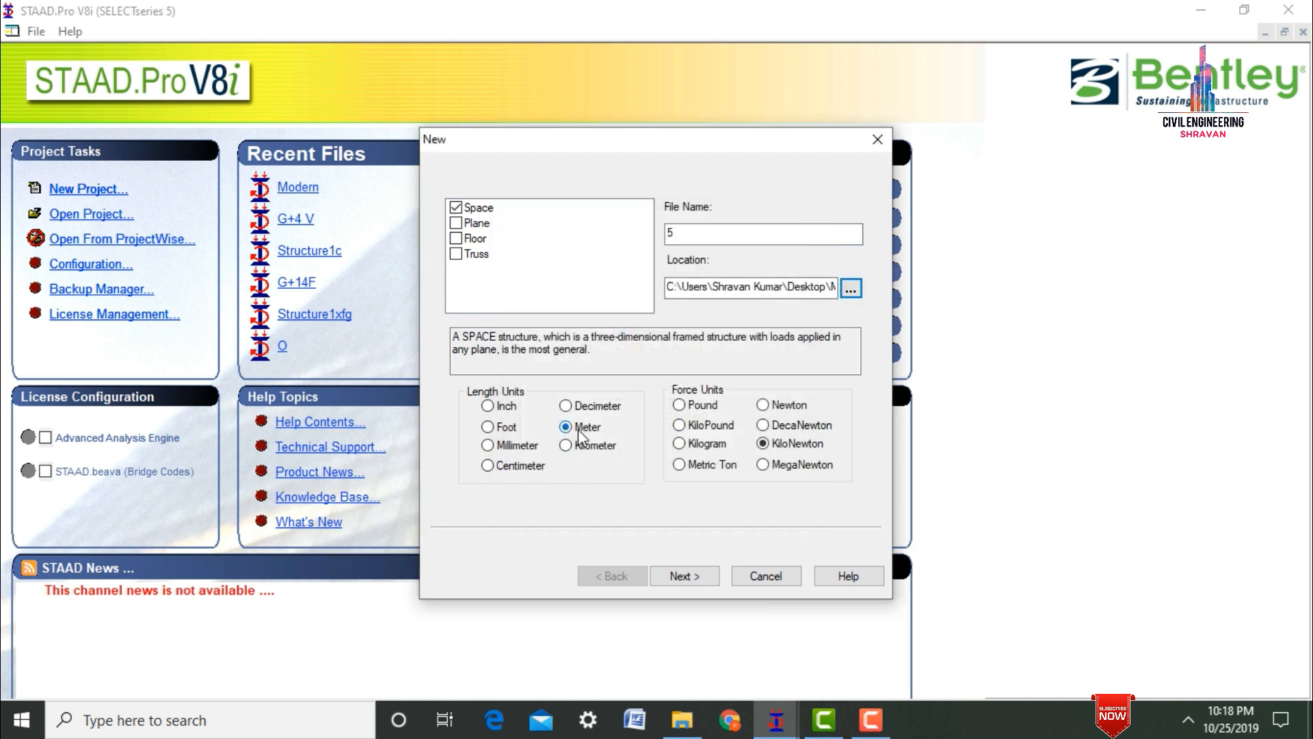
pyautogui.click(761, 443)
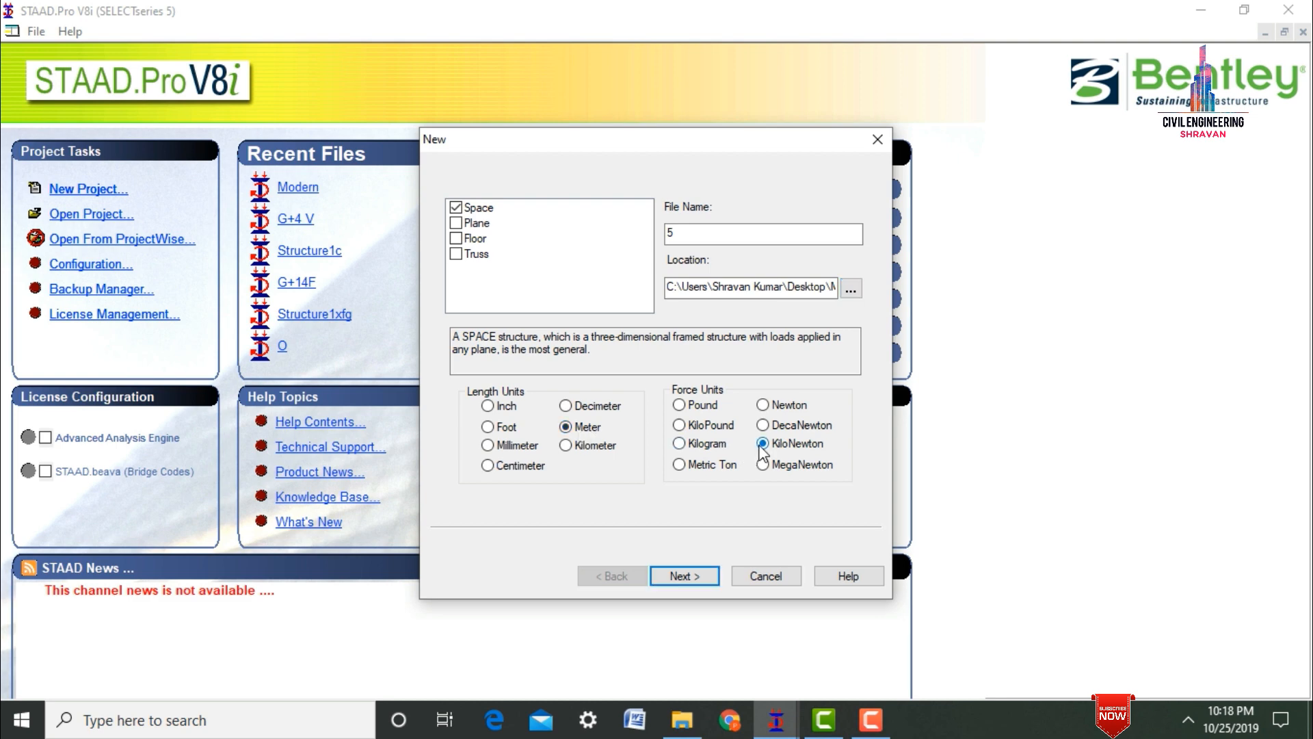
pyautogui.click(673, 576)
pyautogui.click(672, 495)
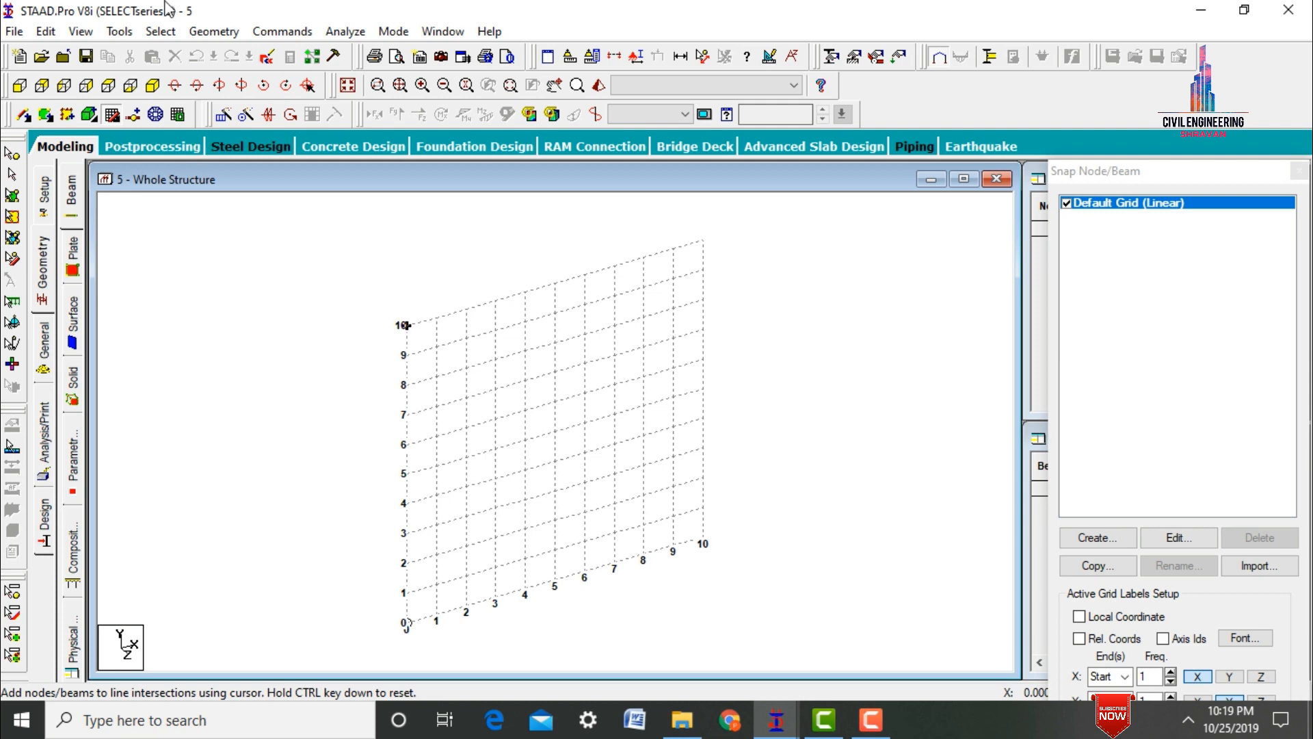
# Run the Structure Wizard and choose the Bay Frame prototype from the Frame Models.
pyautogui.click(198, 31)
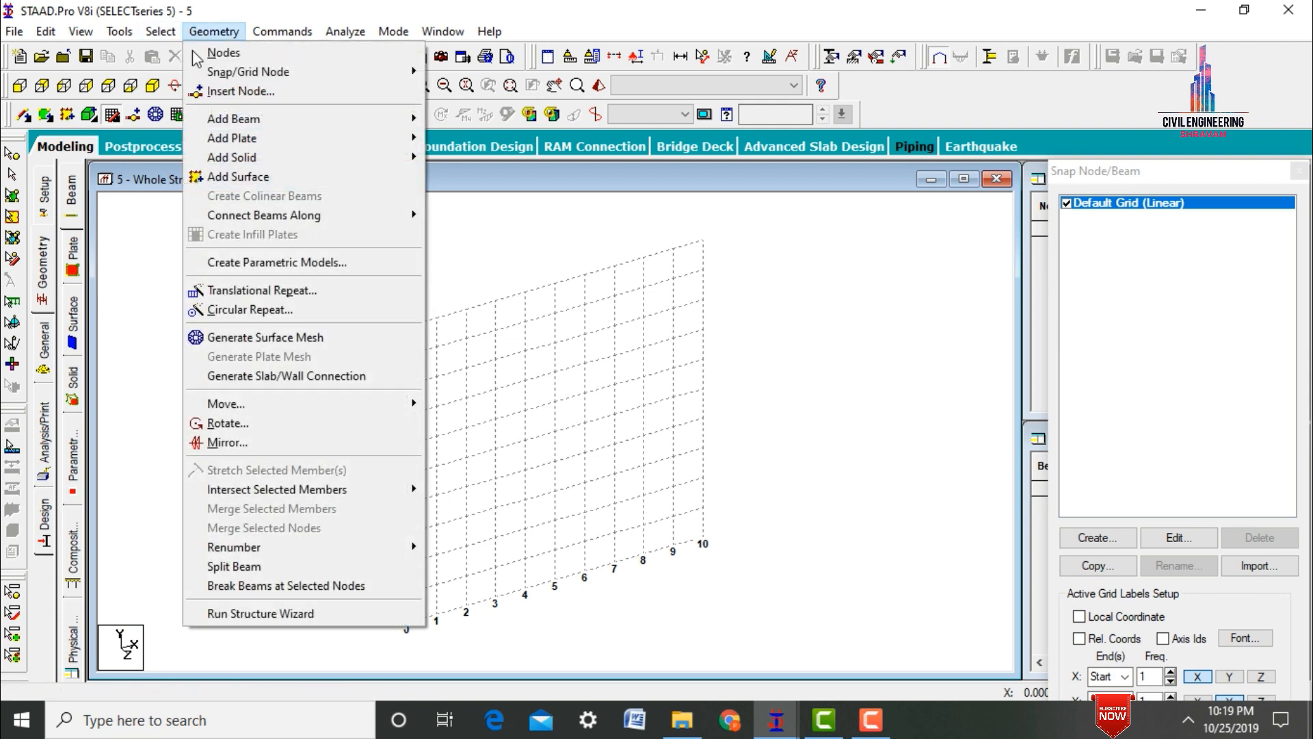
pyautogui.click(292, 613)
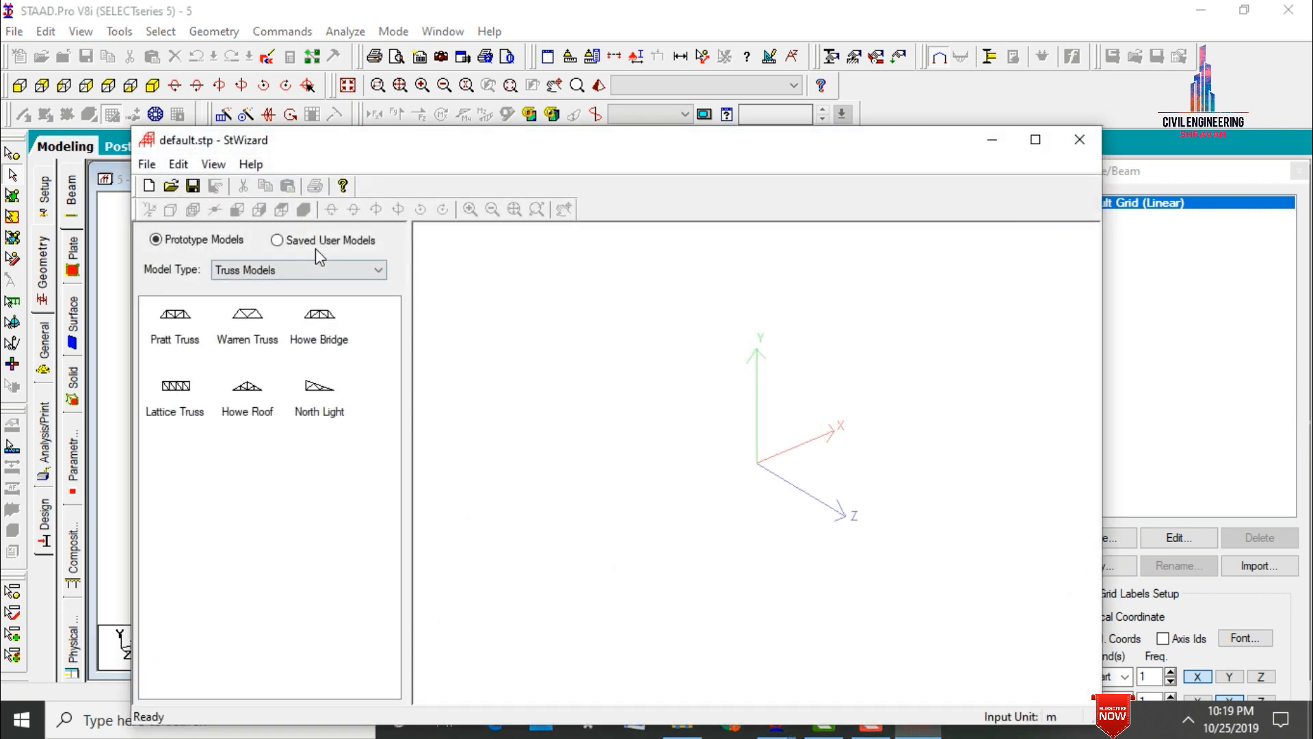
pyautogui.click(238, 270)
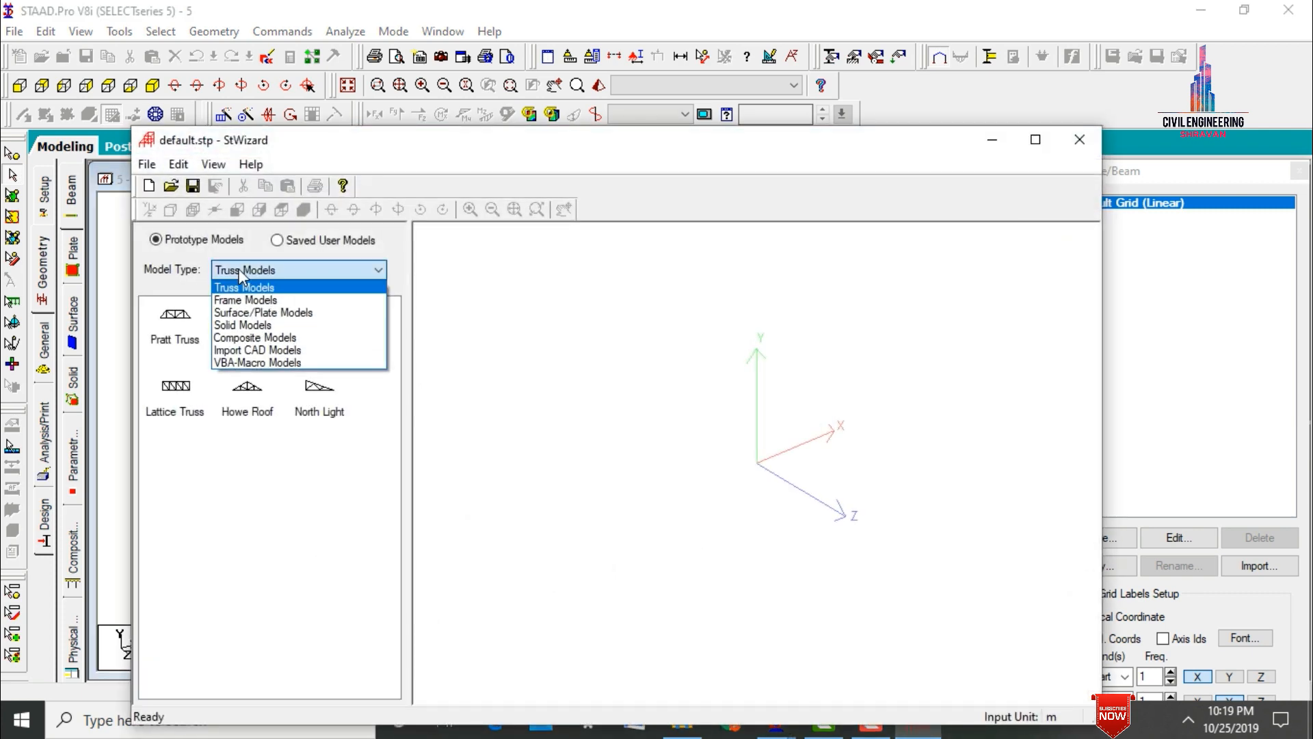
pyautogui.click(249, 306)
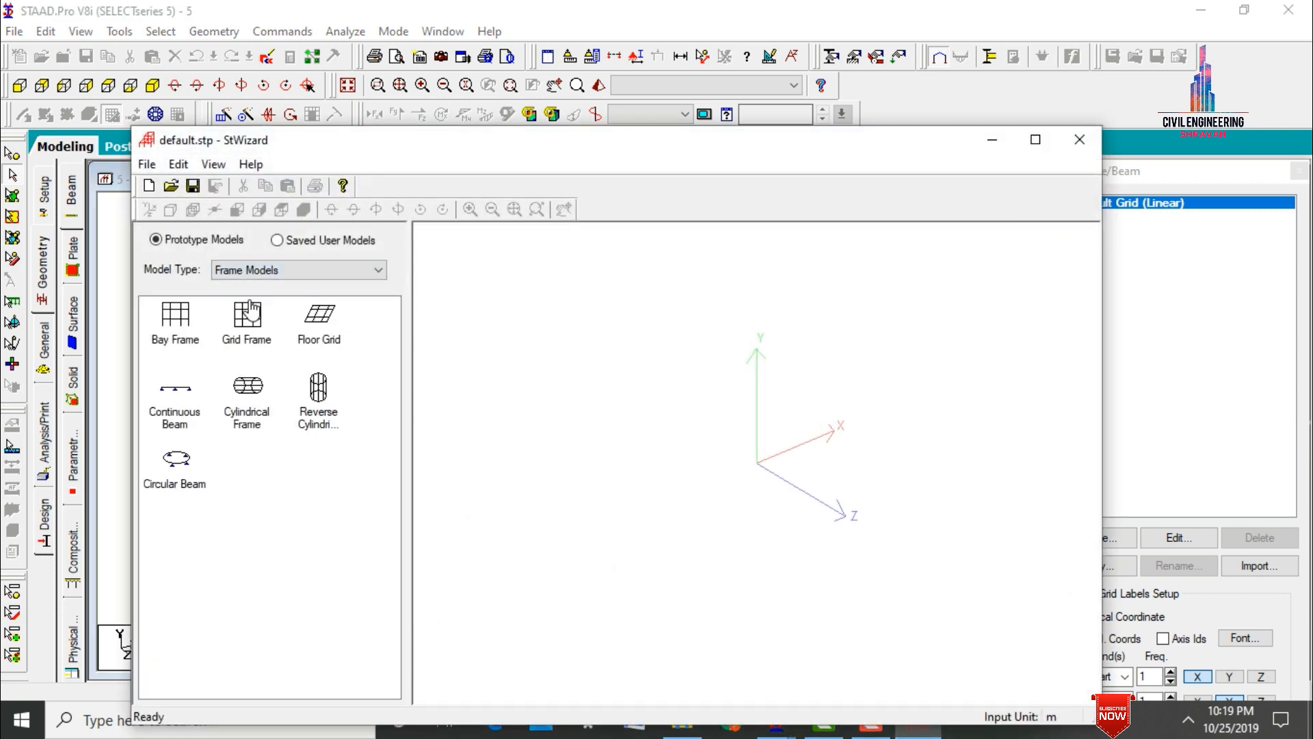
pyautogui.click(247, 311)
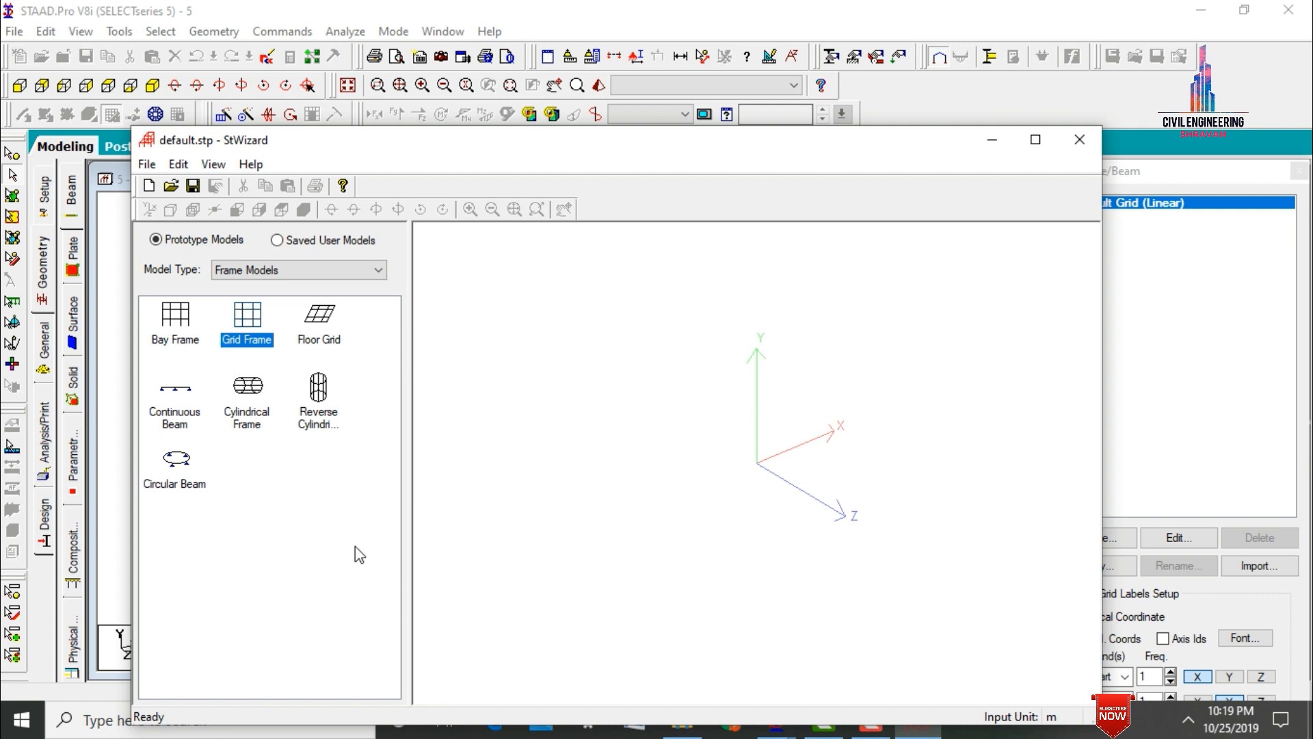
pyautogui.click(164, 340)
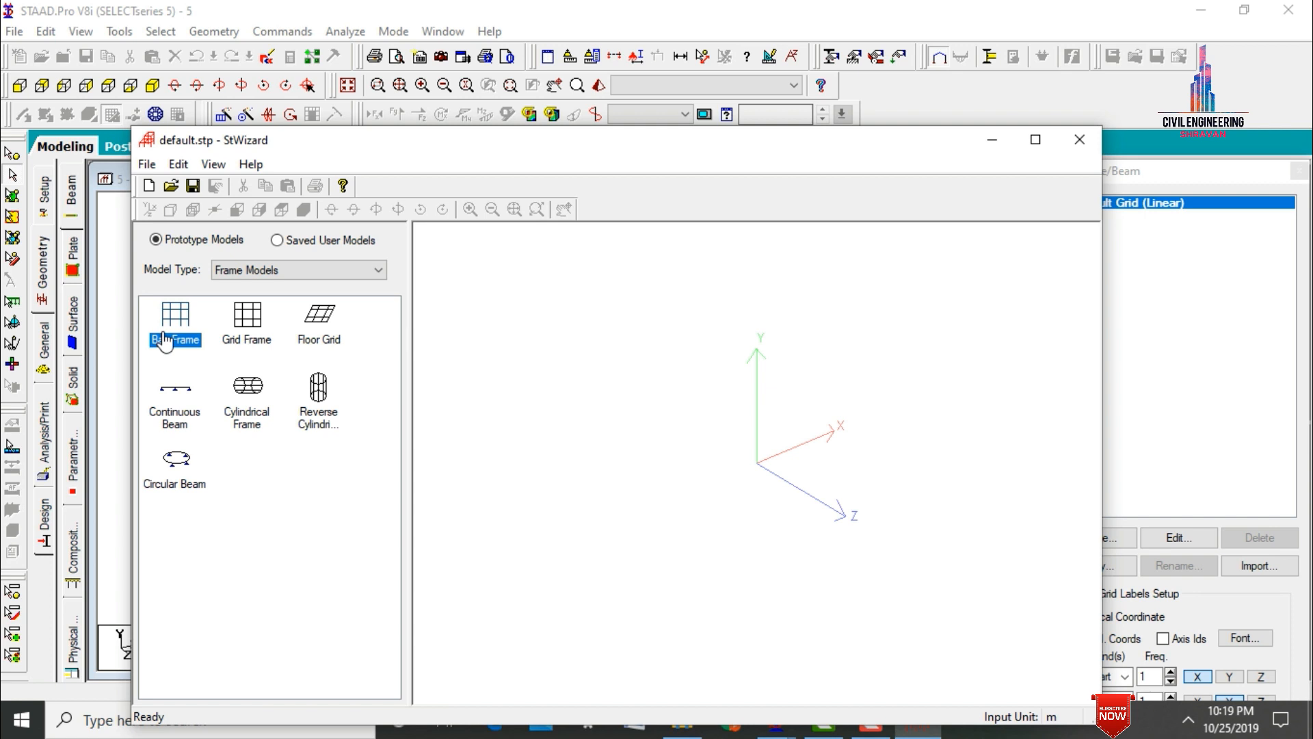
pyautogui.doubleClick(164, 340)
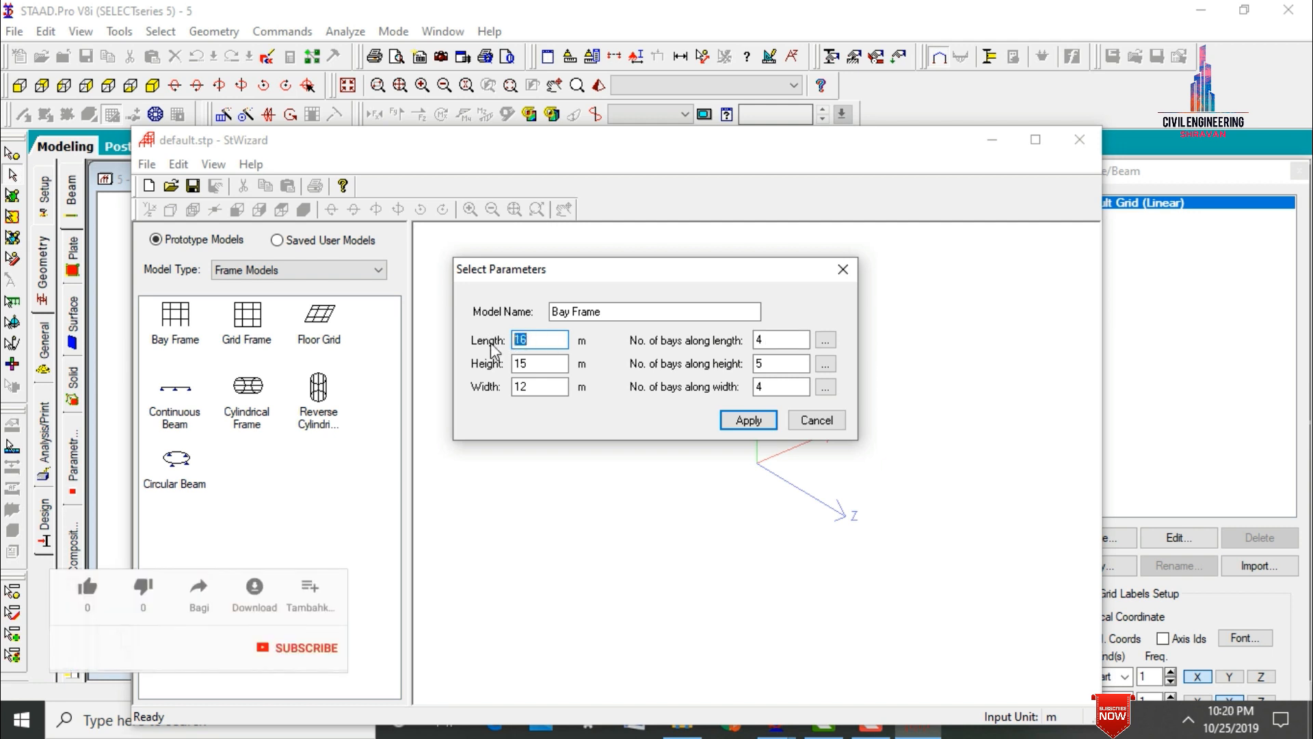
# Generate a bay frame 24 m long, 15 m high and 21 m wide, with 8 bays along length, 5 along height and 7 along width.
pyautogui.write('24')
pyautogui.press('Tab')
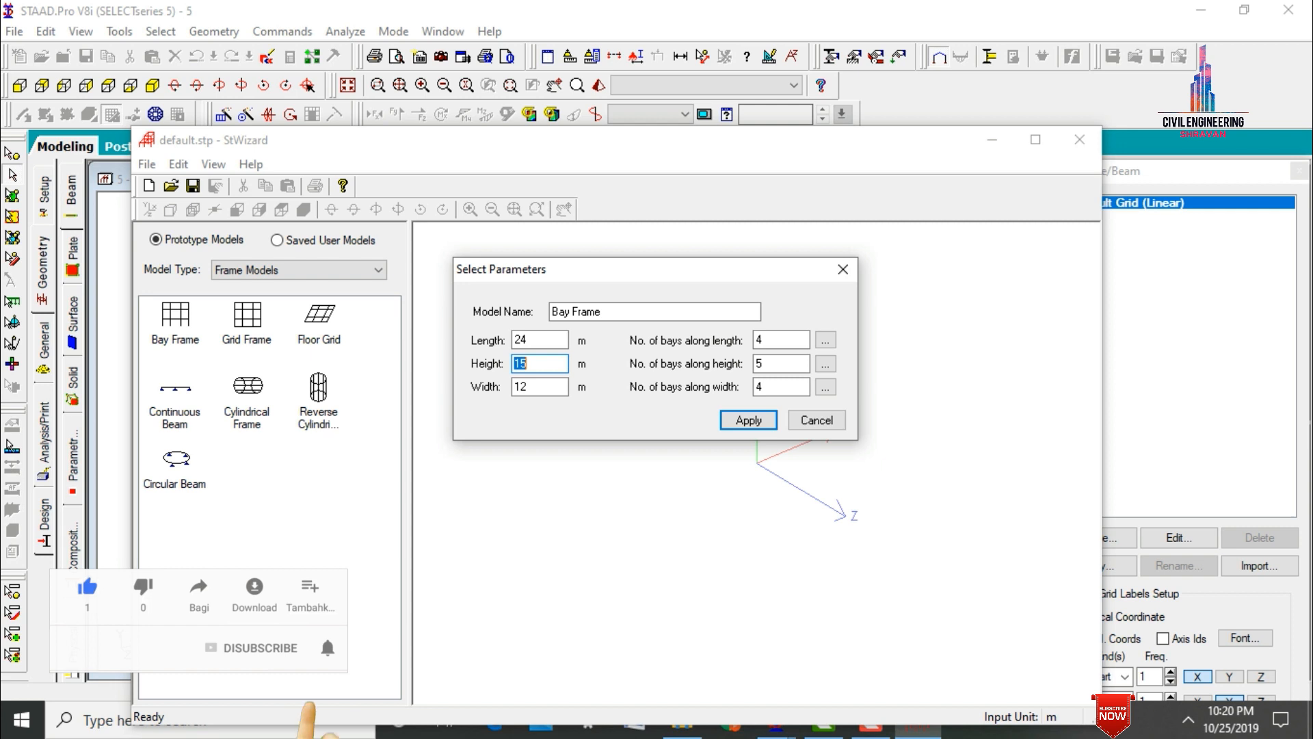
pyautogui.press('Tab')
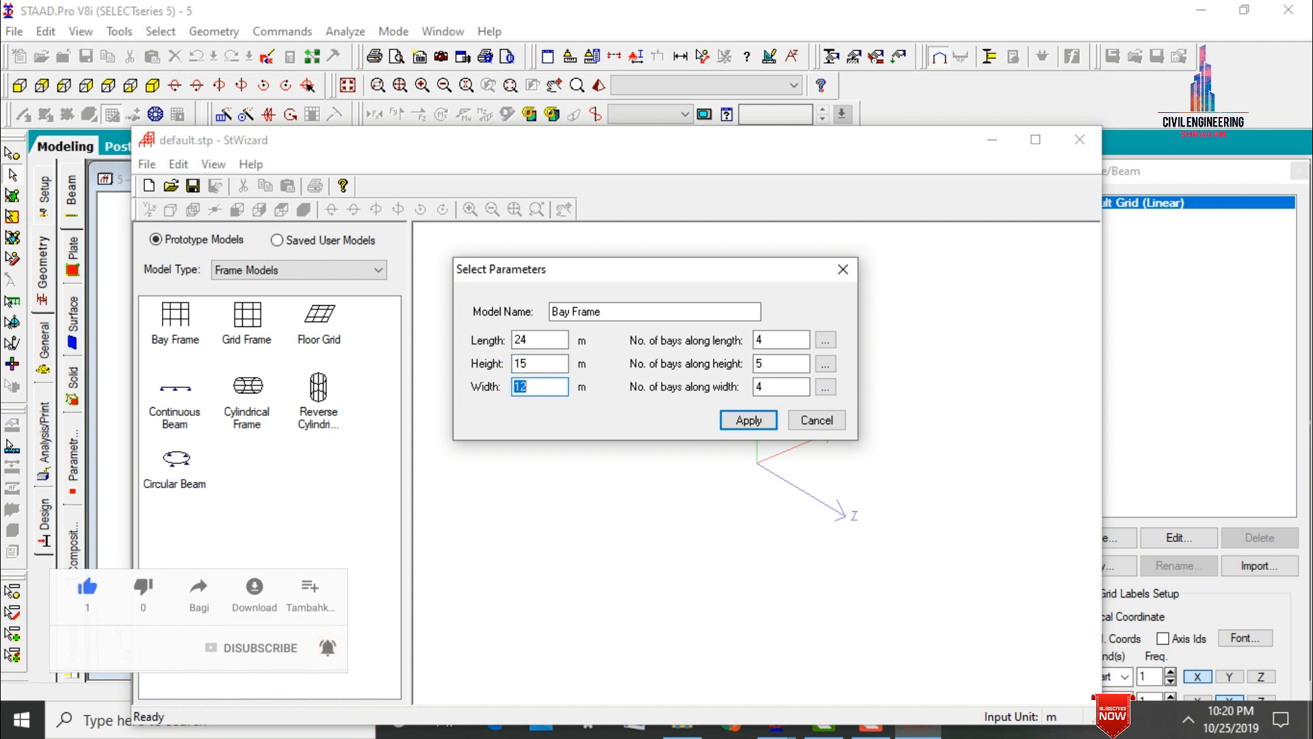
pyautogui.write('21')
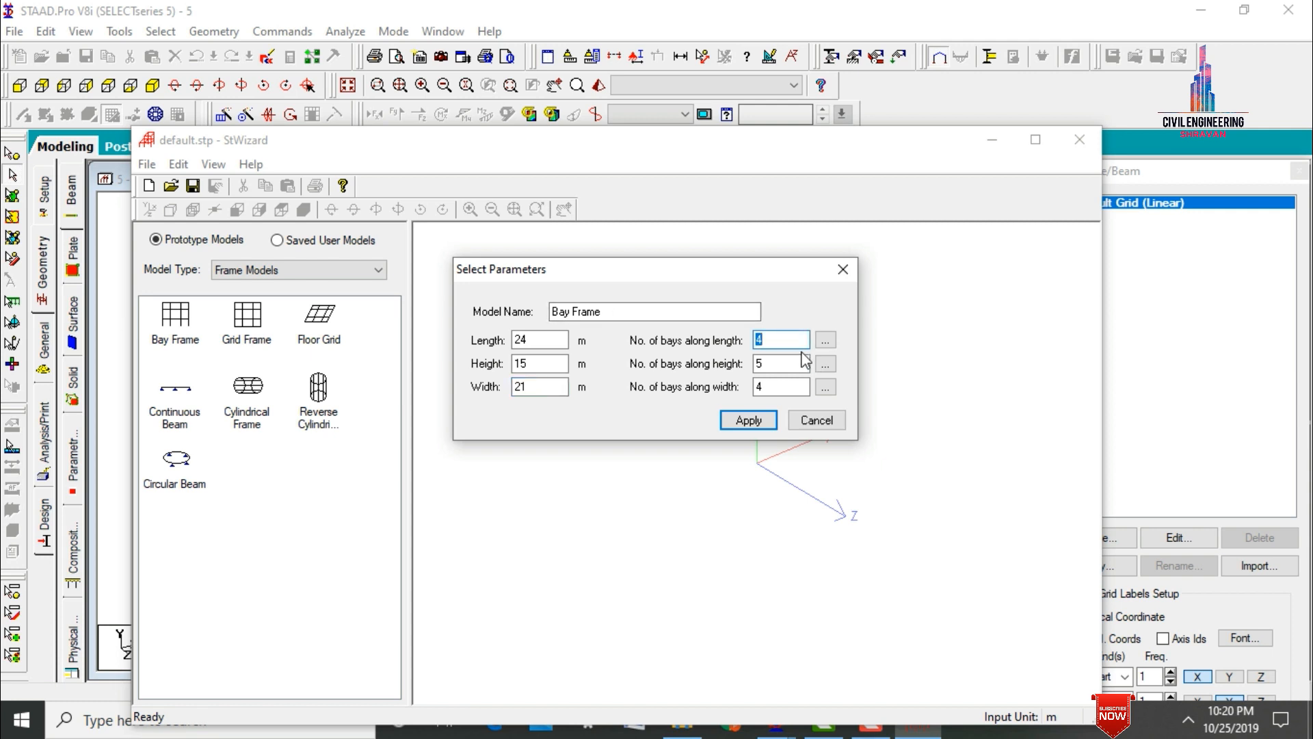
pyautogui.press('Tab')
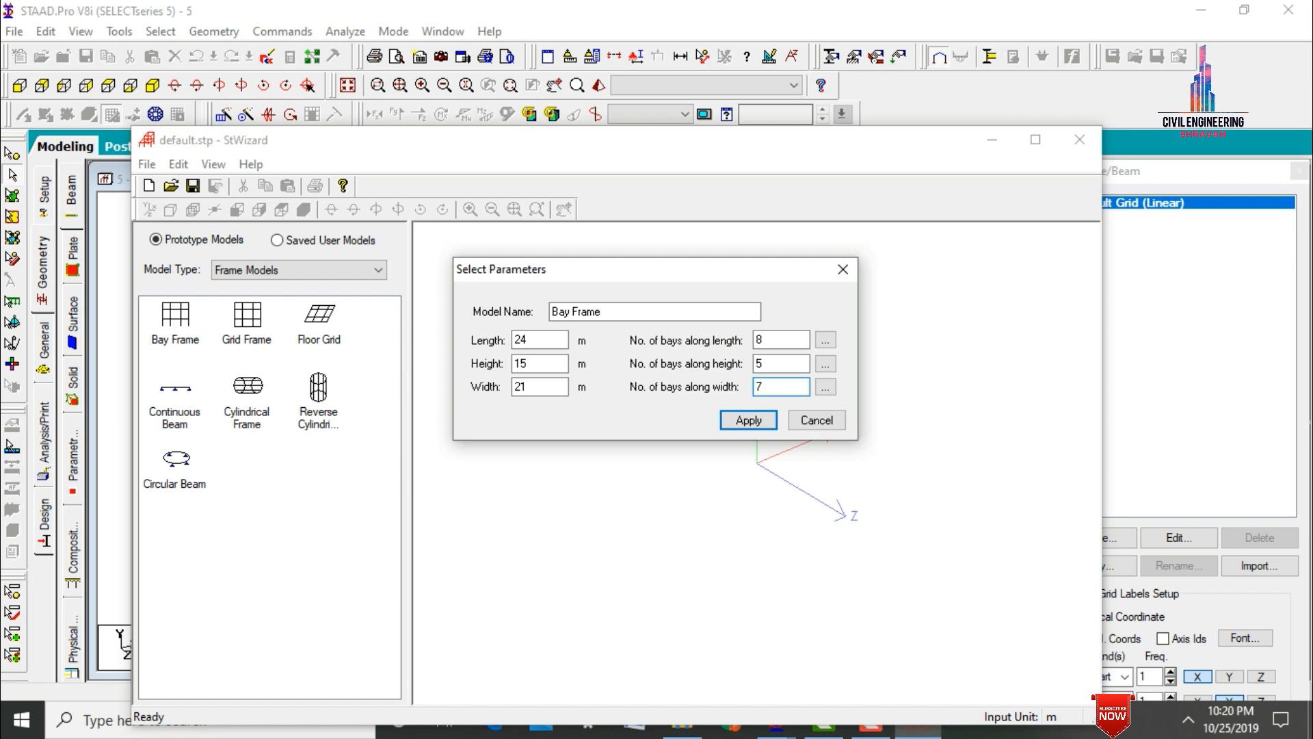
pyautogui.click(748, 420)
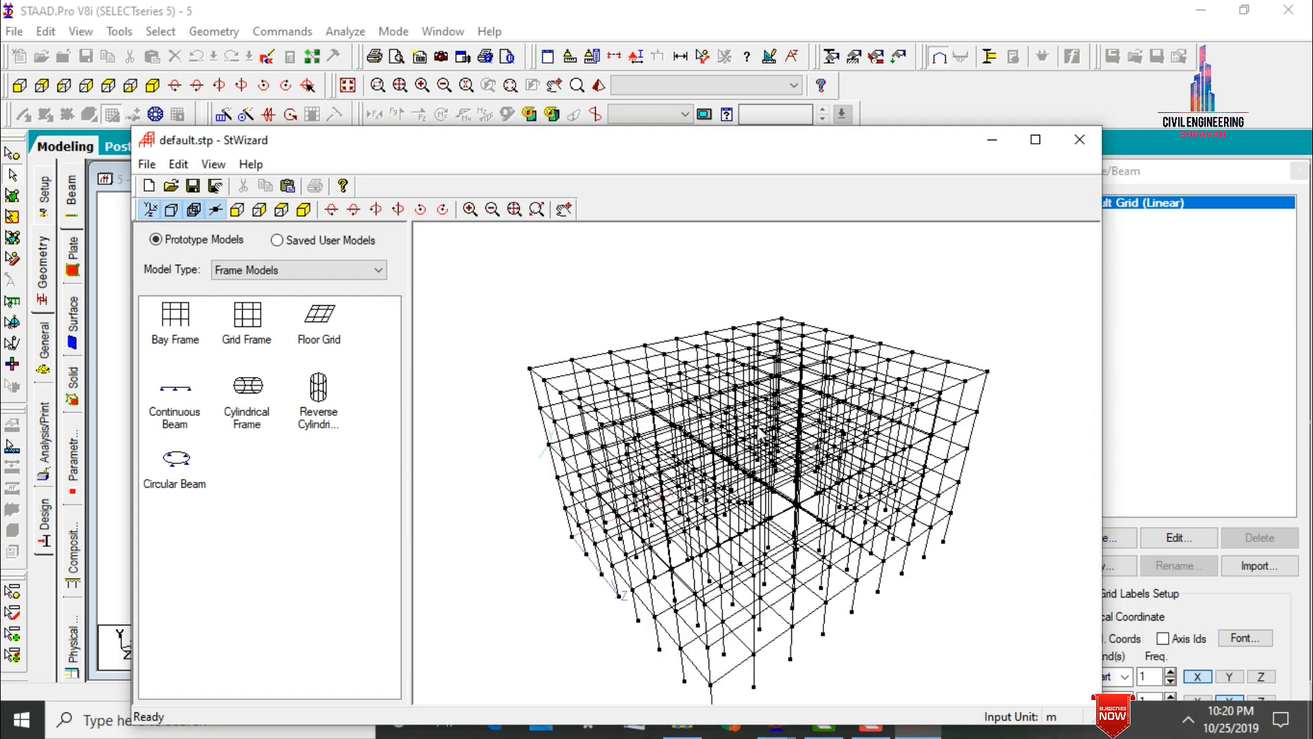
# Transfer the bay frame from the Structure Wizard into the STAAD model at its default position and turn off the snap grid.
pyautogui.moveTo(758, 428); pyautogui.dragTo(907, 351)
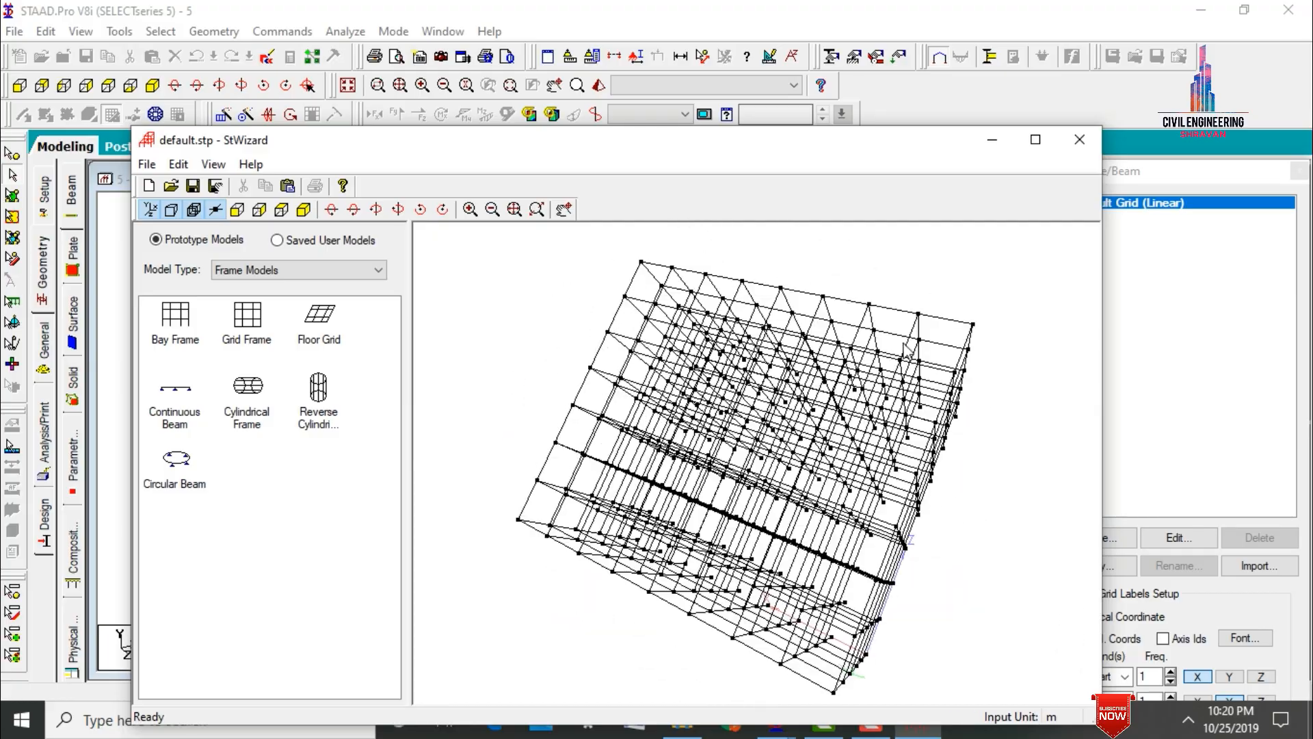
pyautogui.click(1079, 139)
pyautogui.click(698, 402)
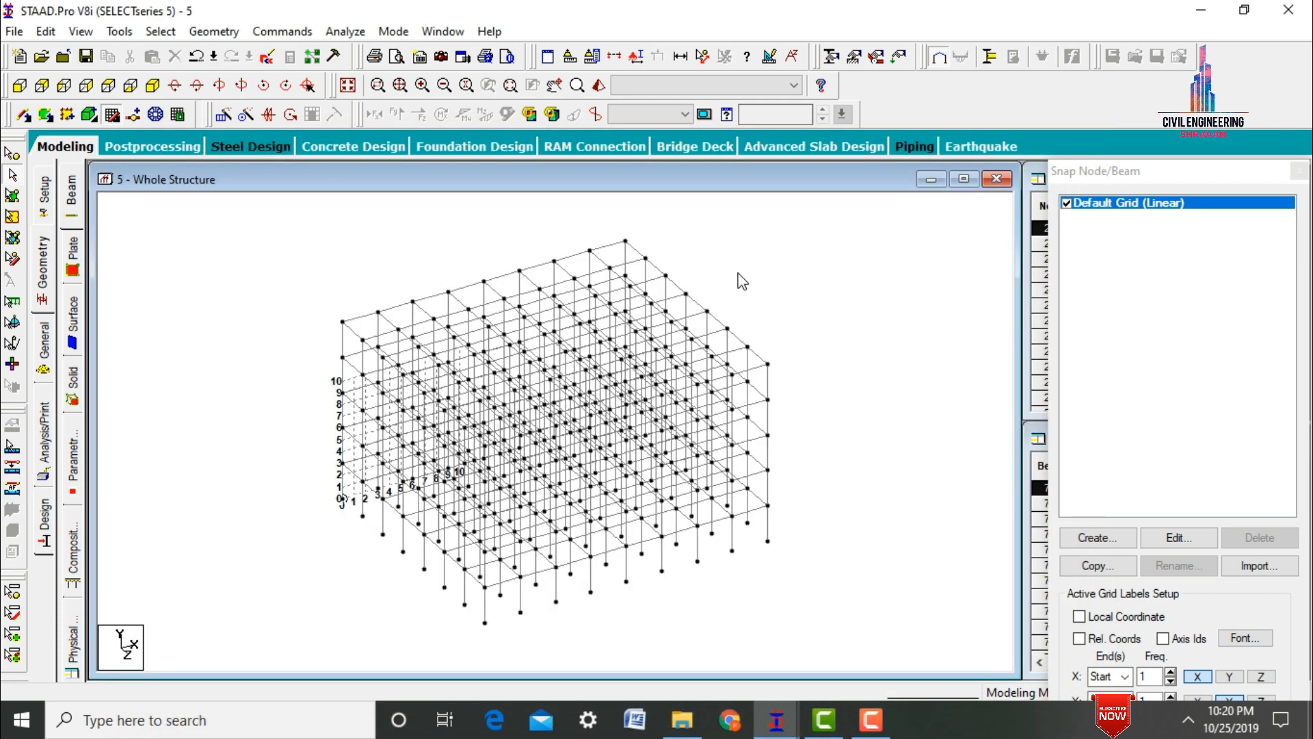
pyautogui.click(108, 123)
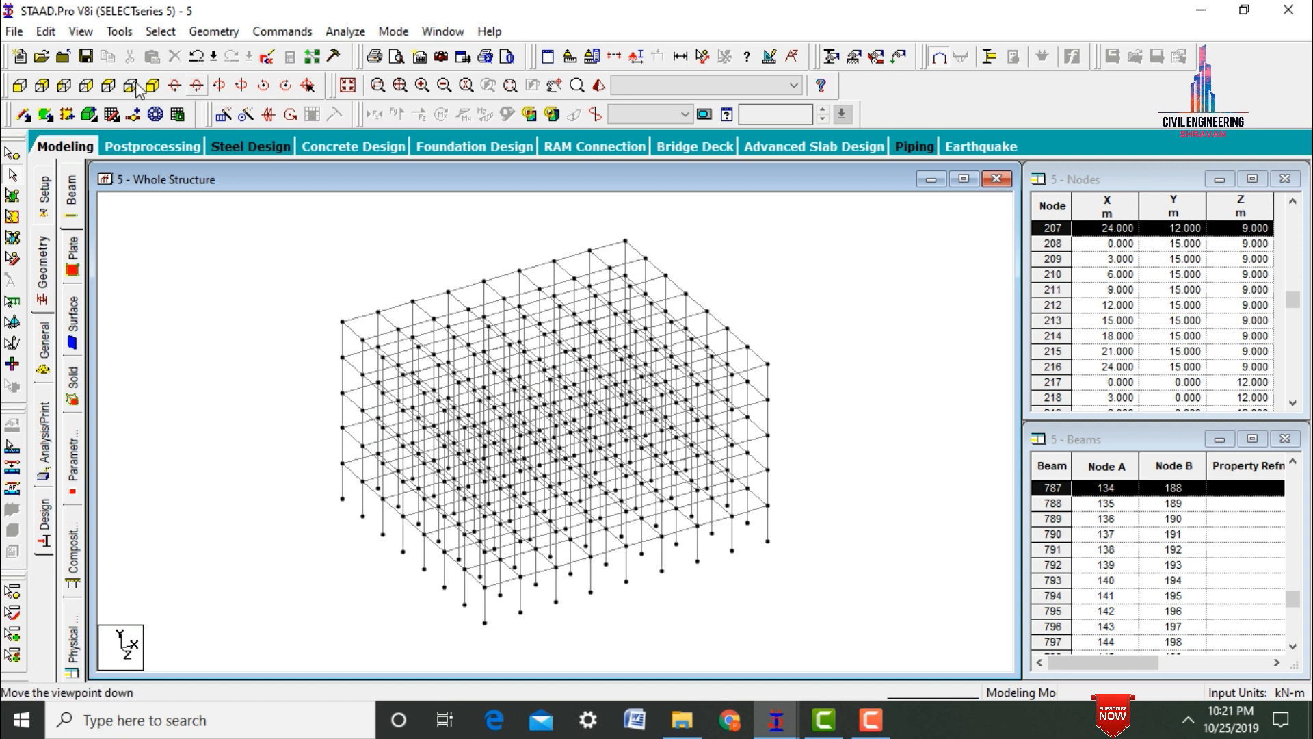
# Limit the view to the frame's top two storeys by window selection in the front view, and show them isometrically.
pyautogui.click(21, 86)
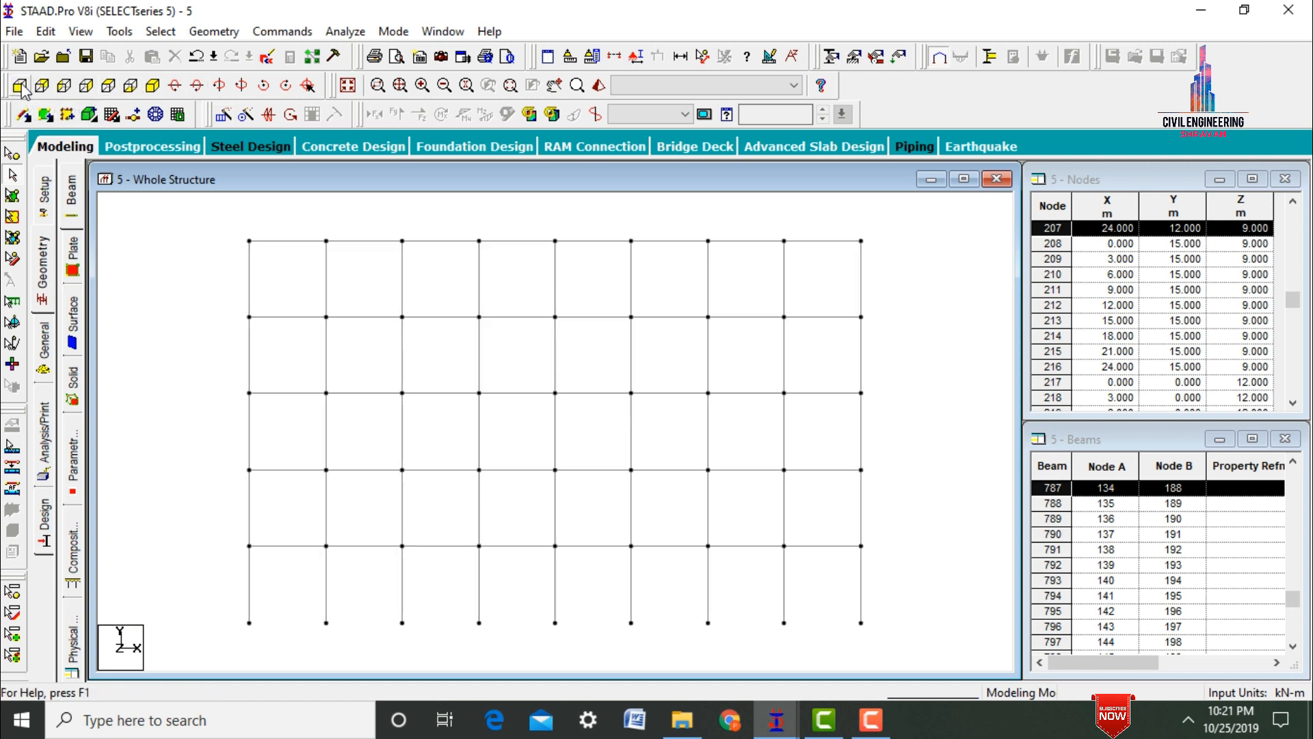
pyautogui.click(614, 56)
pyautogui.click(720, 246)
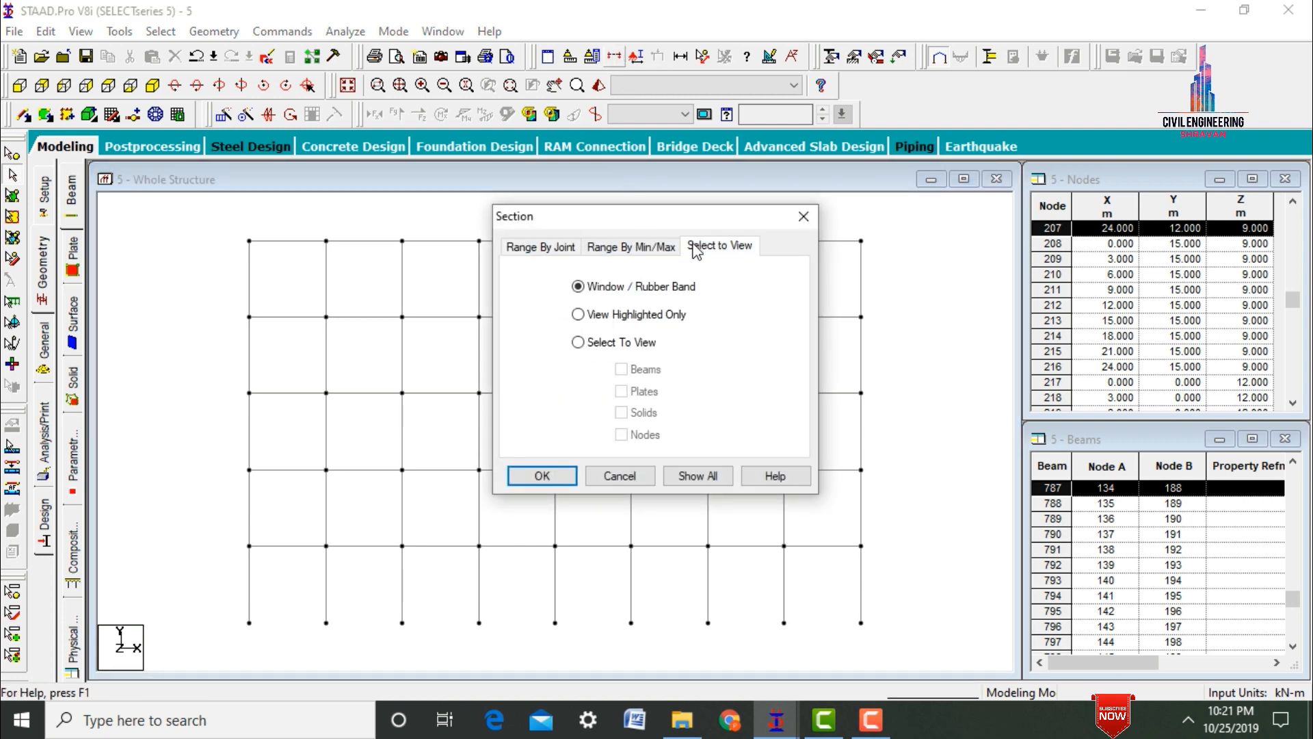
pyautogui.click(542, 476)
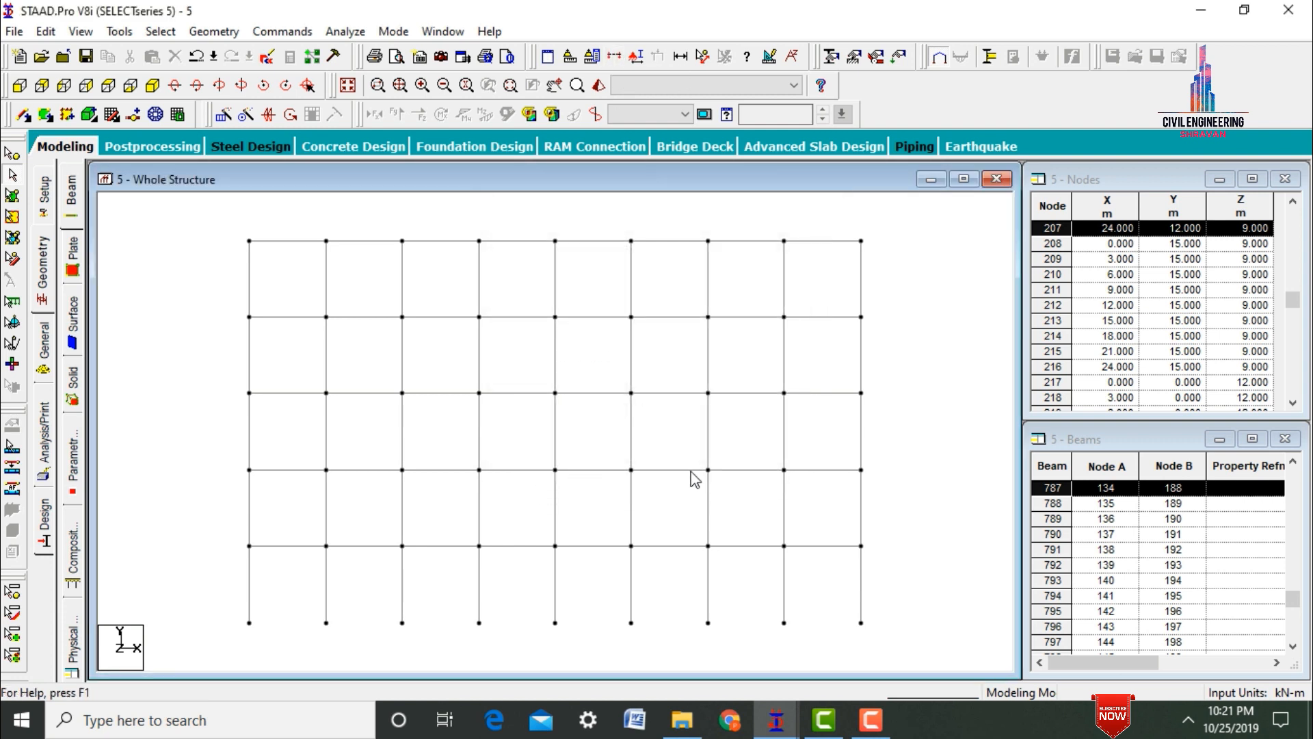
pyautogui.moveTo(208, 230); pyautogui.dragTo(929, 387)
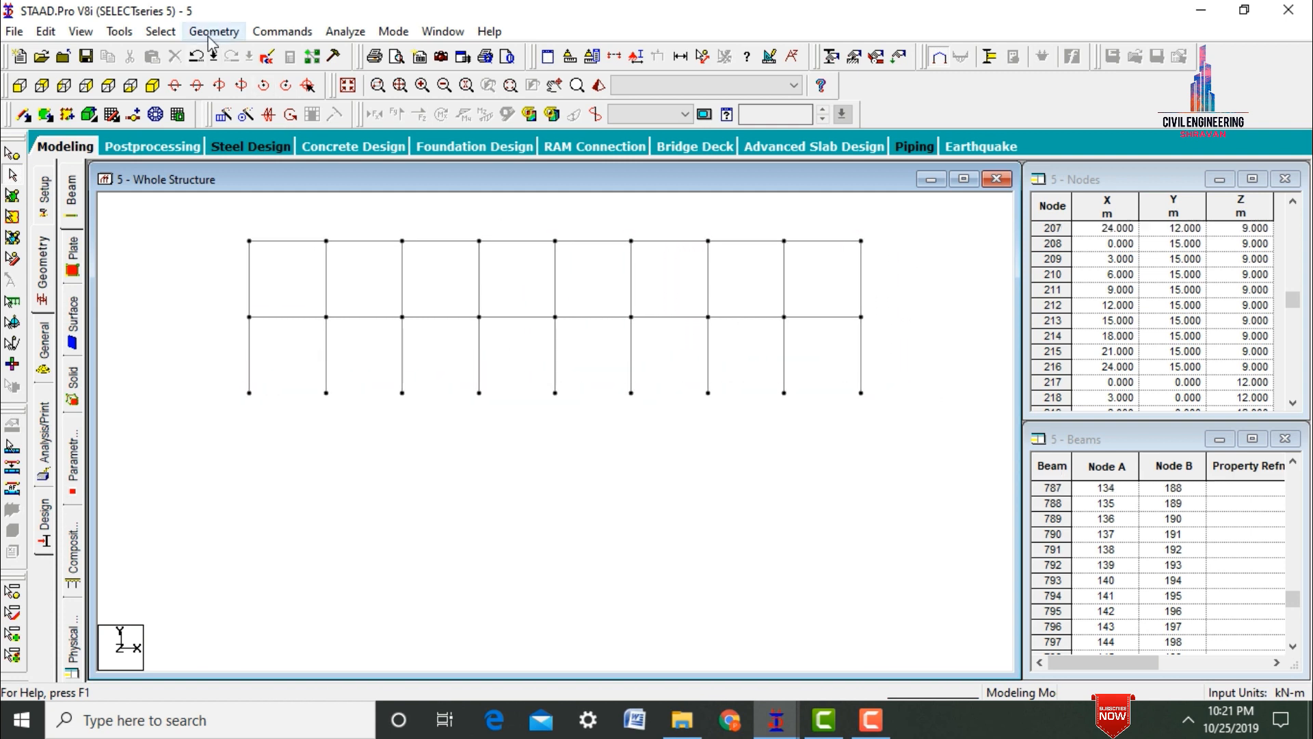
pyautogui.click(157, 86)
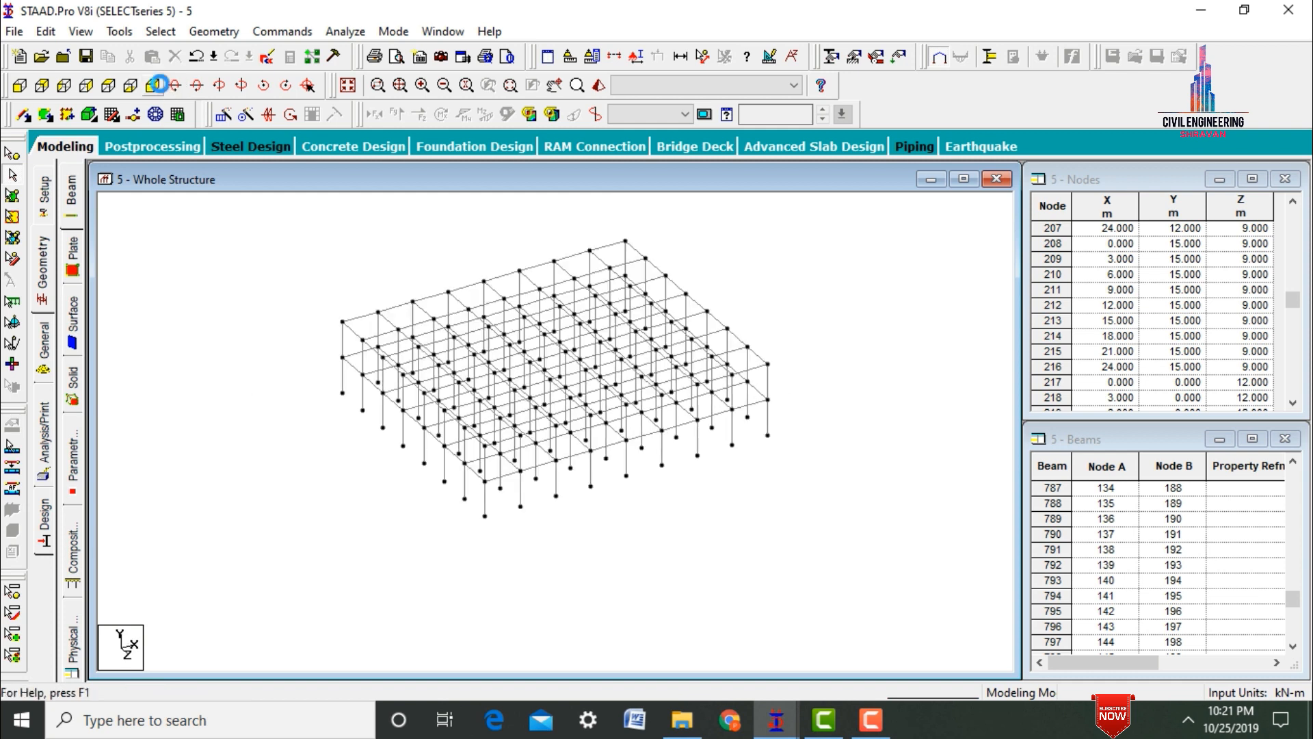
# In plan, delete the upper storeys' outer bay members along both Z edges, the maximum-X edge and two bays at each end of the X=0 edge.
pyautogui.click(111, 85)
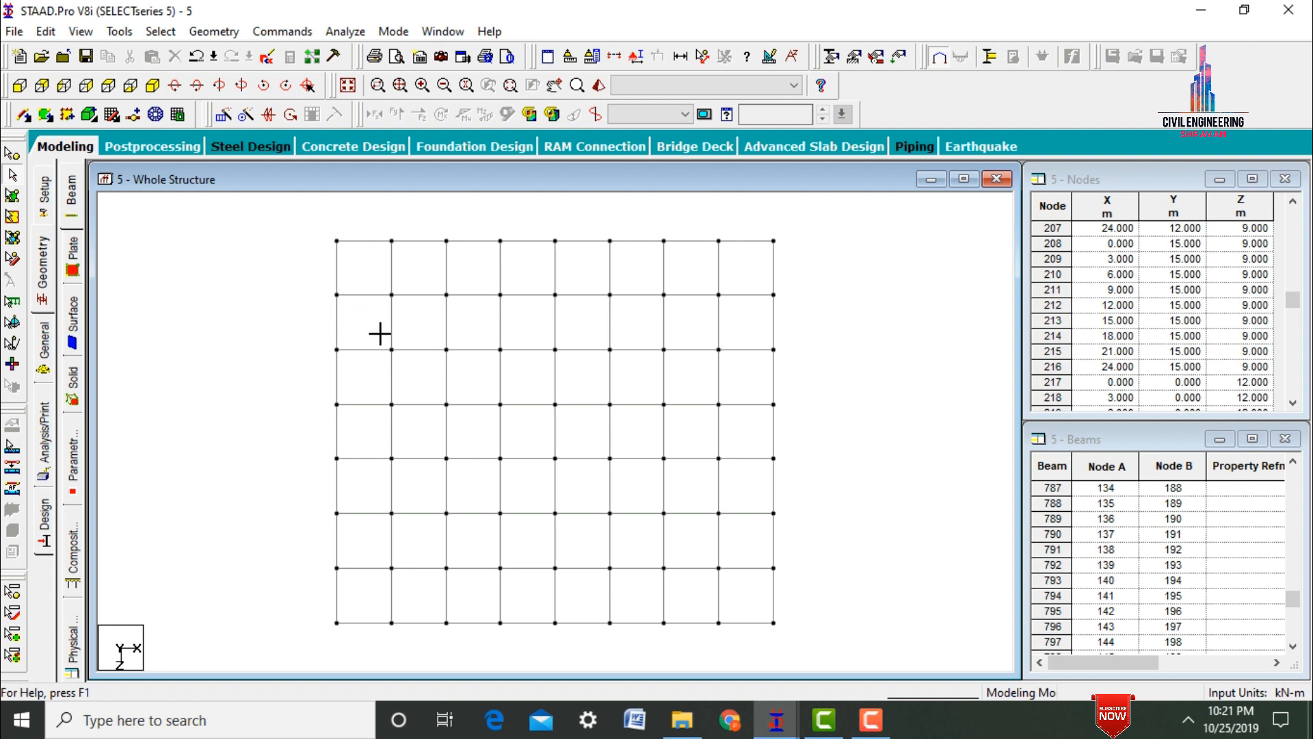
pyautogui.moveTo(317, 231); pyautogui.dragTo(385, 339)
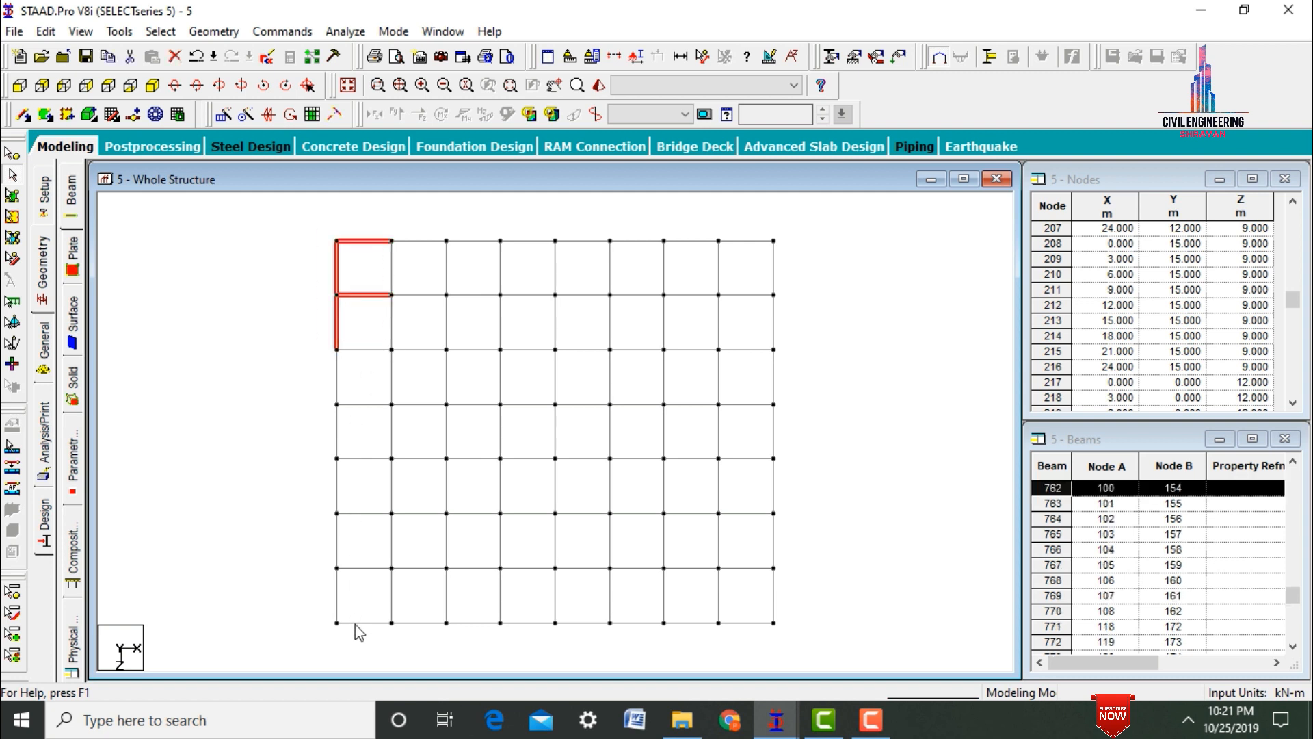
pyautogui.moveTo(361, 628); pyautogui.dragTo(335, 526)
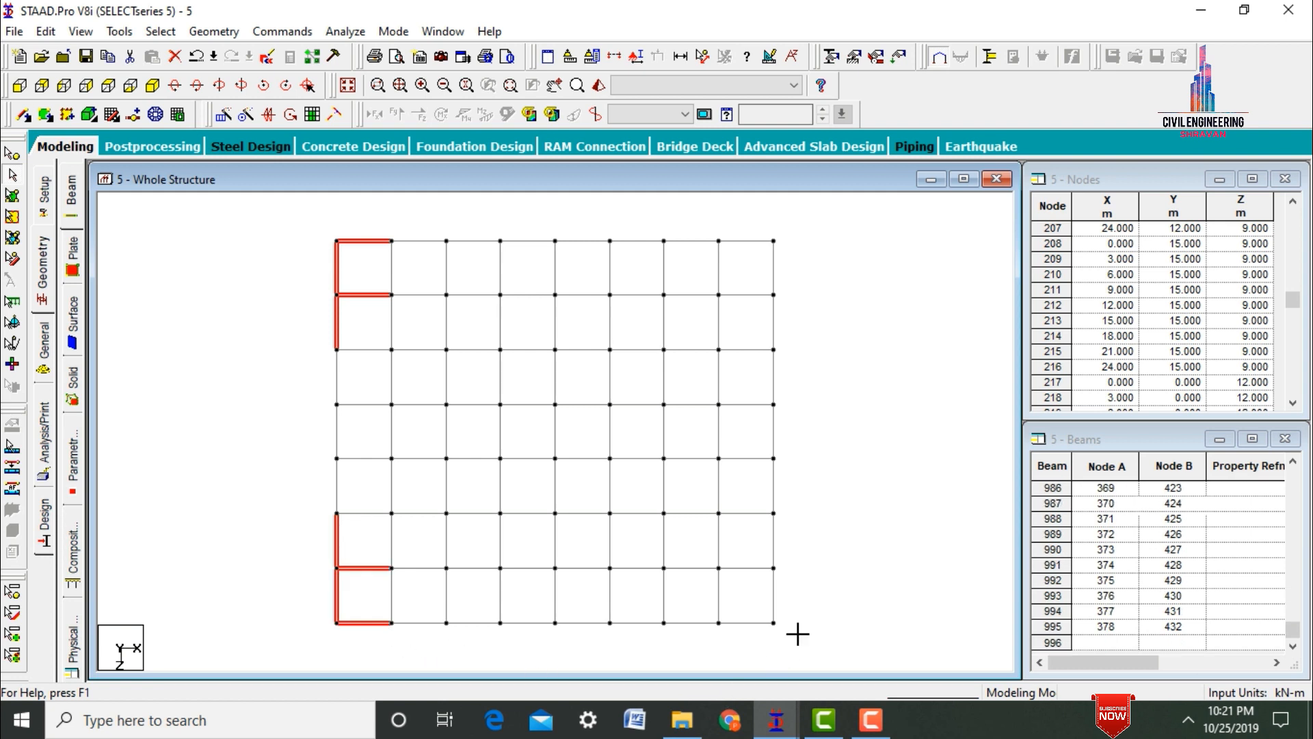
pyautogui.moveTo(798, 634); pyautogui.dragTo(385, 577)
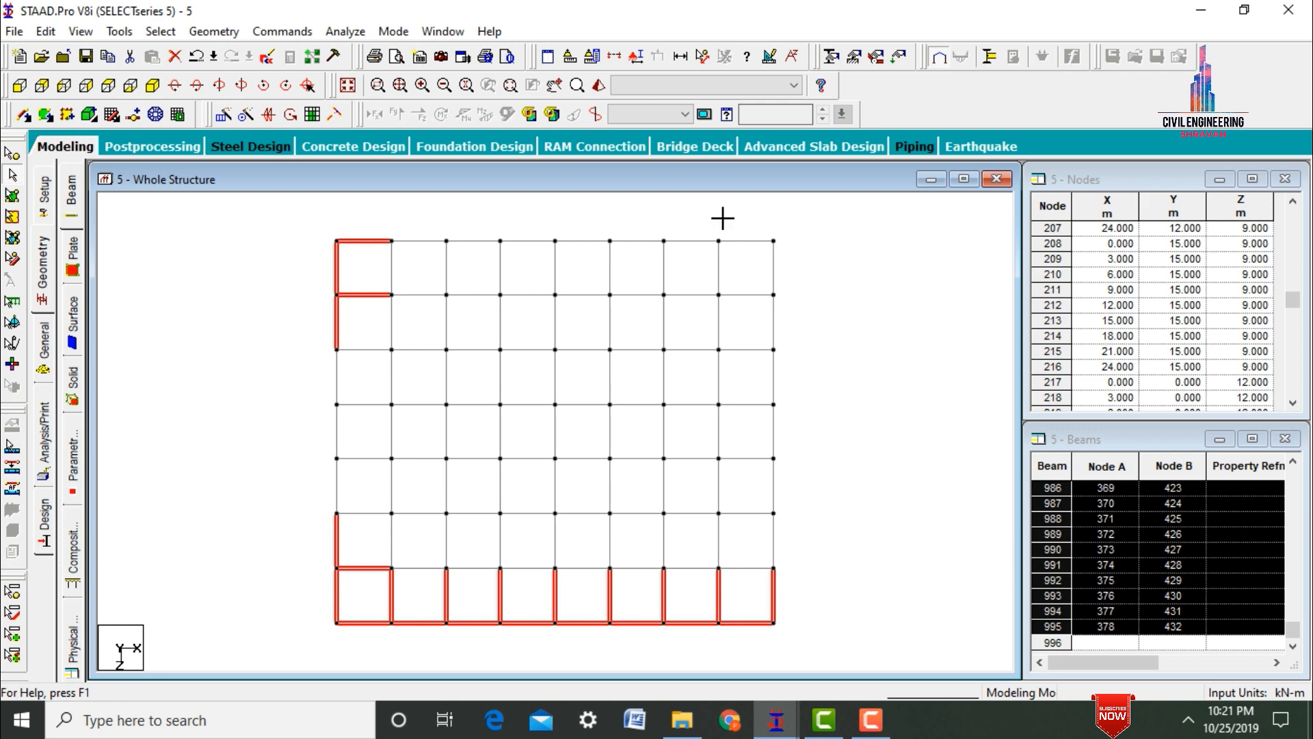
pyautogui.keyDown('ctrl'); pyautogui.moveTo(722, 218); pyautogui.dragTo(816, 596); pyautogui.keyUp('ctrl')
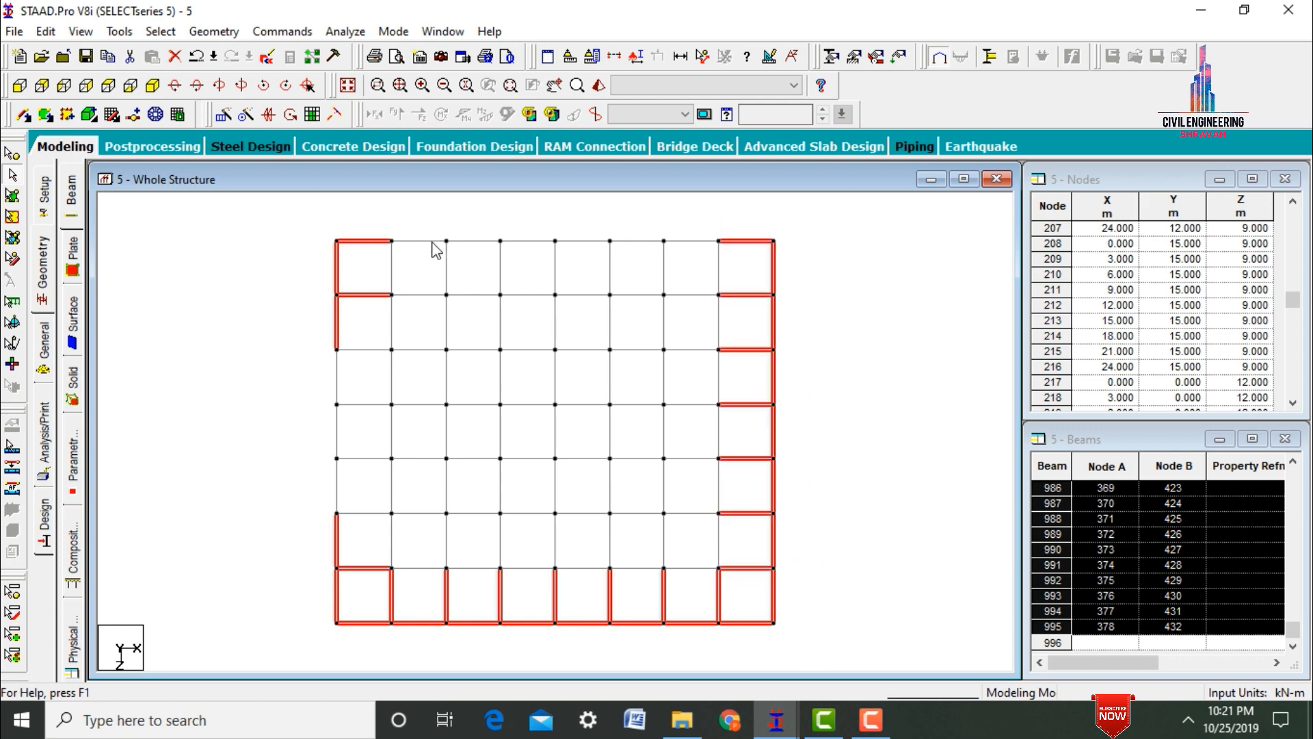
pyautogui.keyDown('ctrl'); pyautogui.moveTo(382, 214); pyautogui.dragTo(729, 286); pyautogui.keyUp('ctrl')
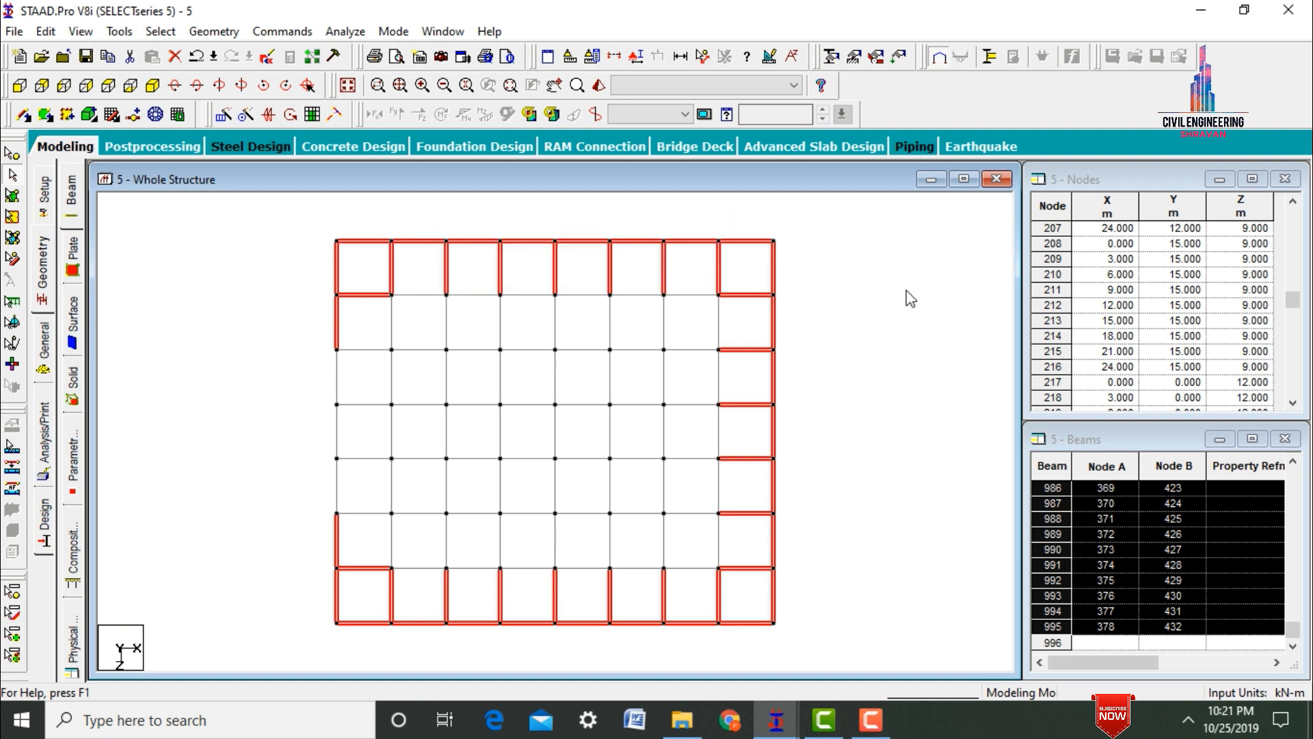
pyautogui.press('Delete')
pyautogui.press('Return')
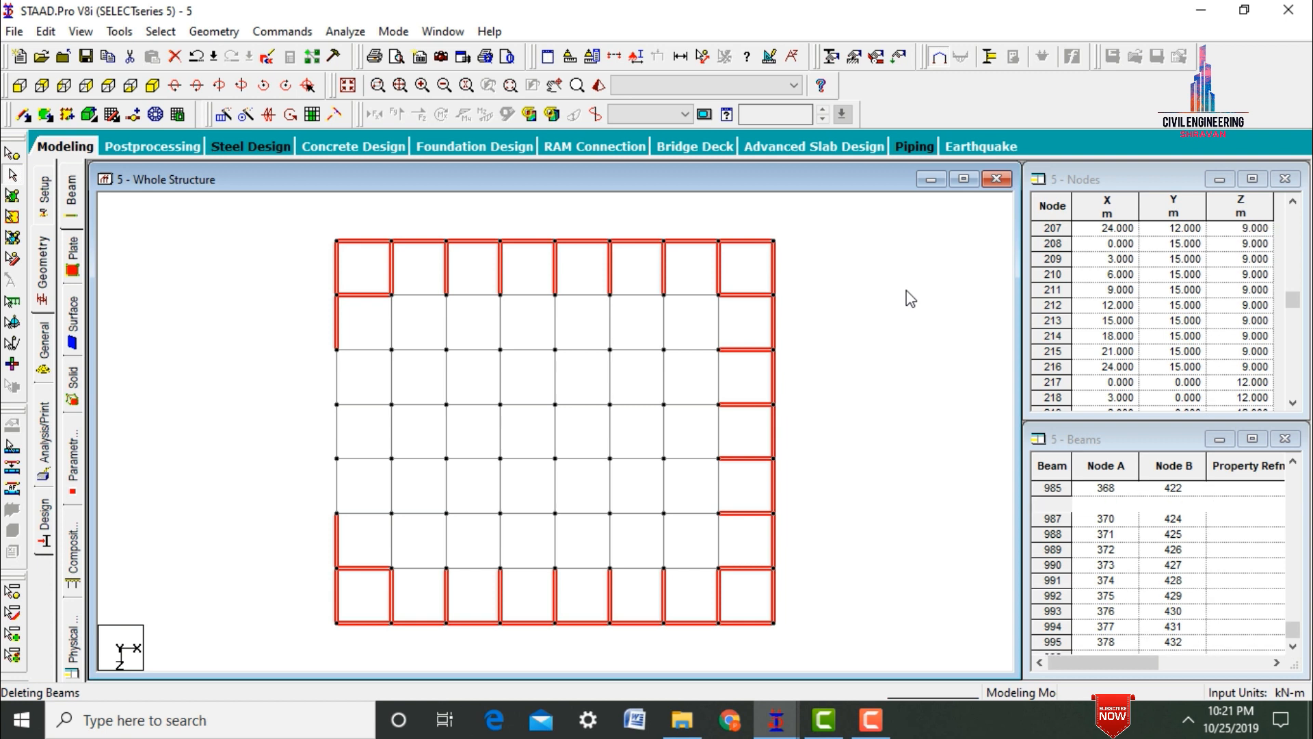
# Confirm the beam deletion and delete the loose nodes left around the upper storeys along both Z edges, the maximum-X edge and the X=0 edge.
pyautogui.press('Return')
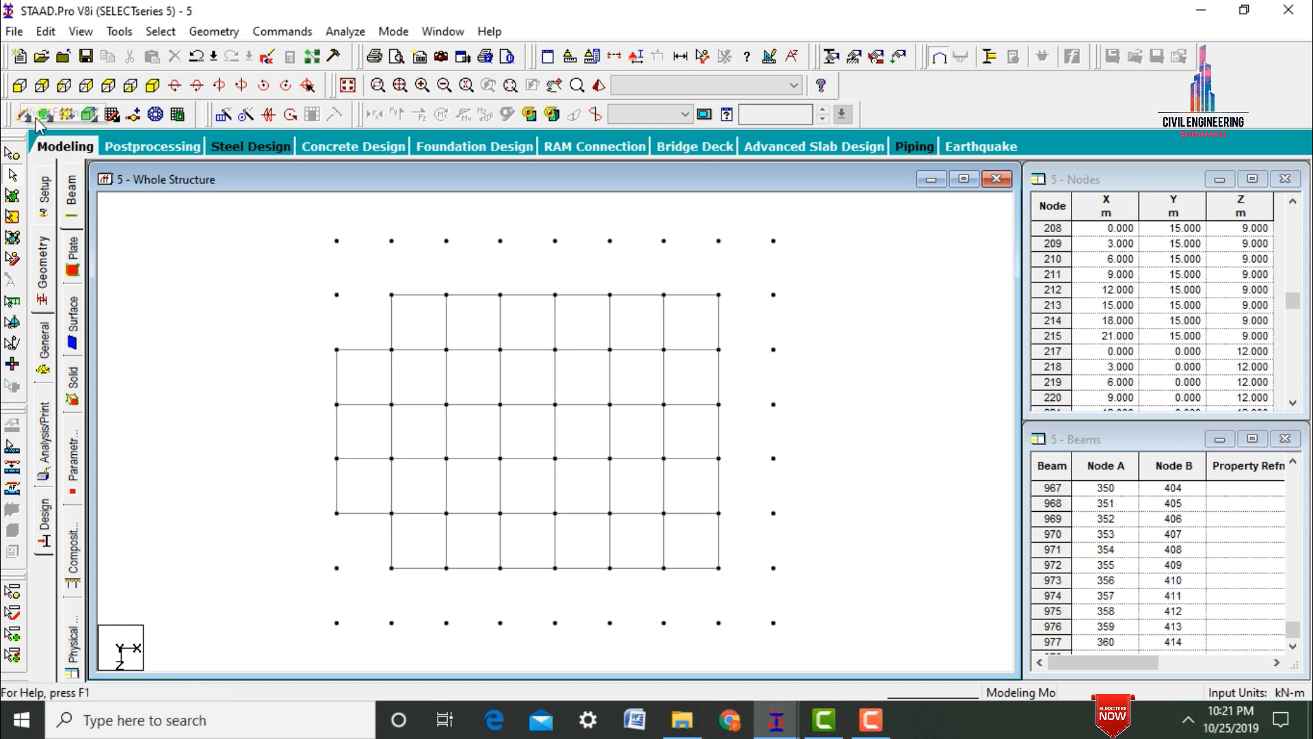
pyautogui.click(12, 155)
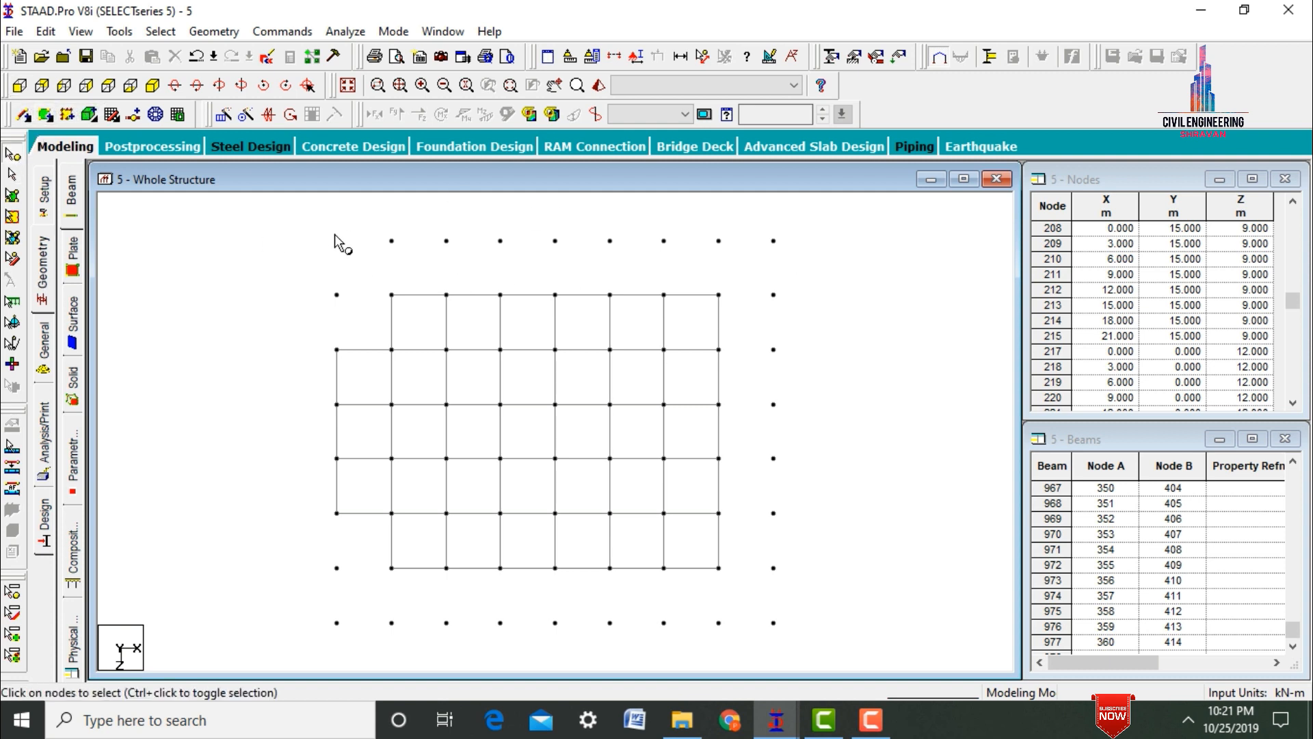
pyautogui.moveTo(328, 224); pyautogui.dragTo(314, 601)
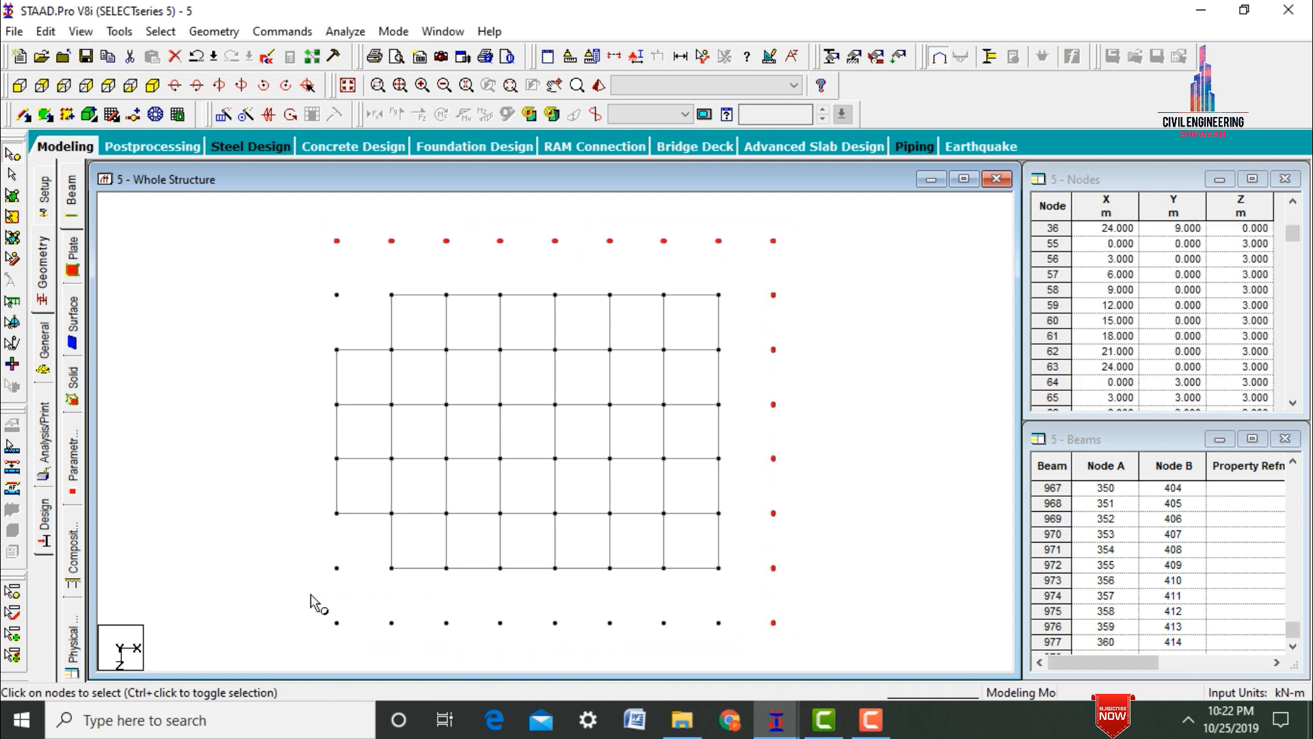
pyautogui.keyDown('ctrl'); pyautogui.moveTo(300, 288); pyautogui.dragTo(364, 311); pyautogui.keyUp('ctrl')
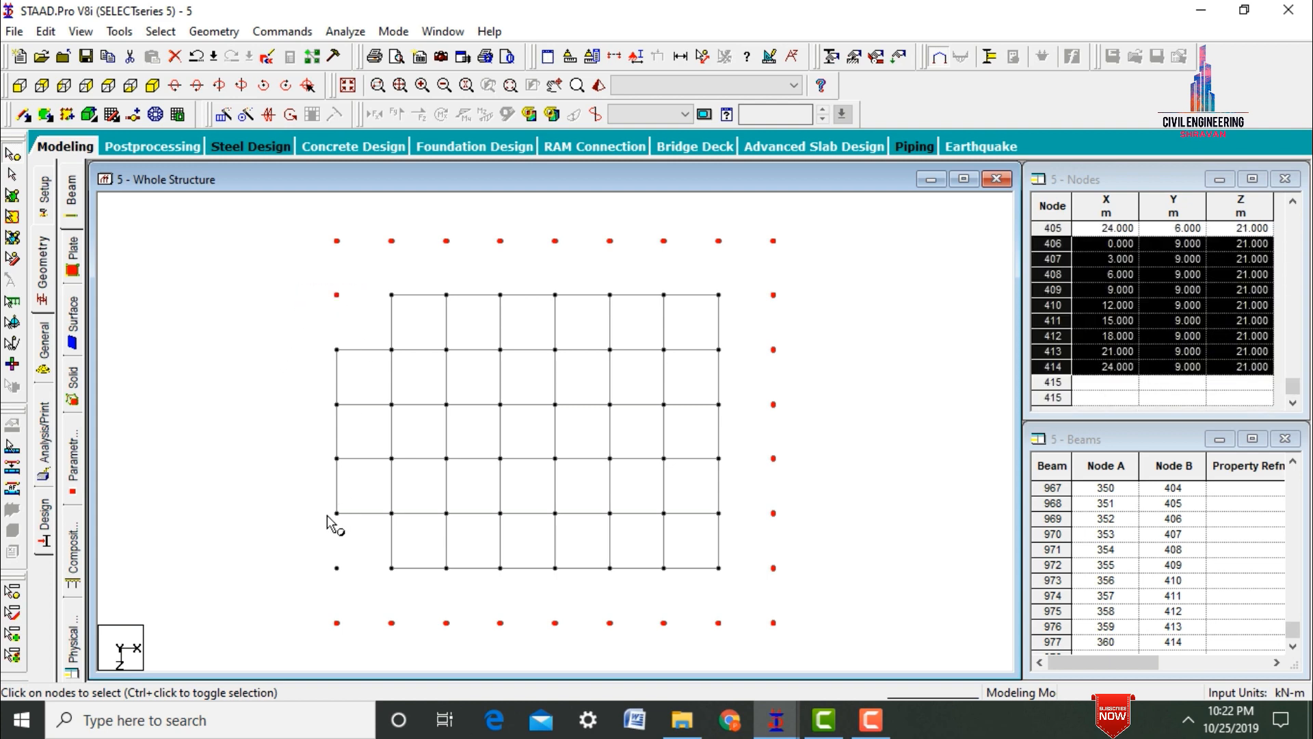
pyautogui.keyDown('ctrl'); pyautogui.moveTo(316, 547); pyautogui.dragTo(376, 605); pyautogui.keyUp('ctrl')
pyautogui.press('Delete')
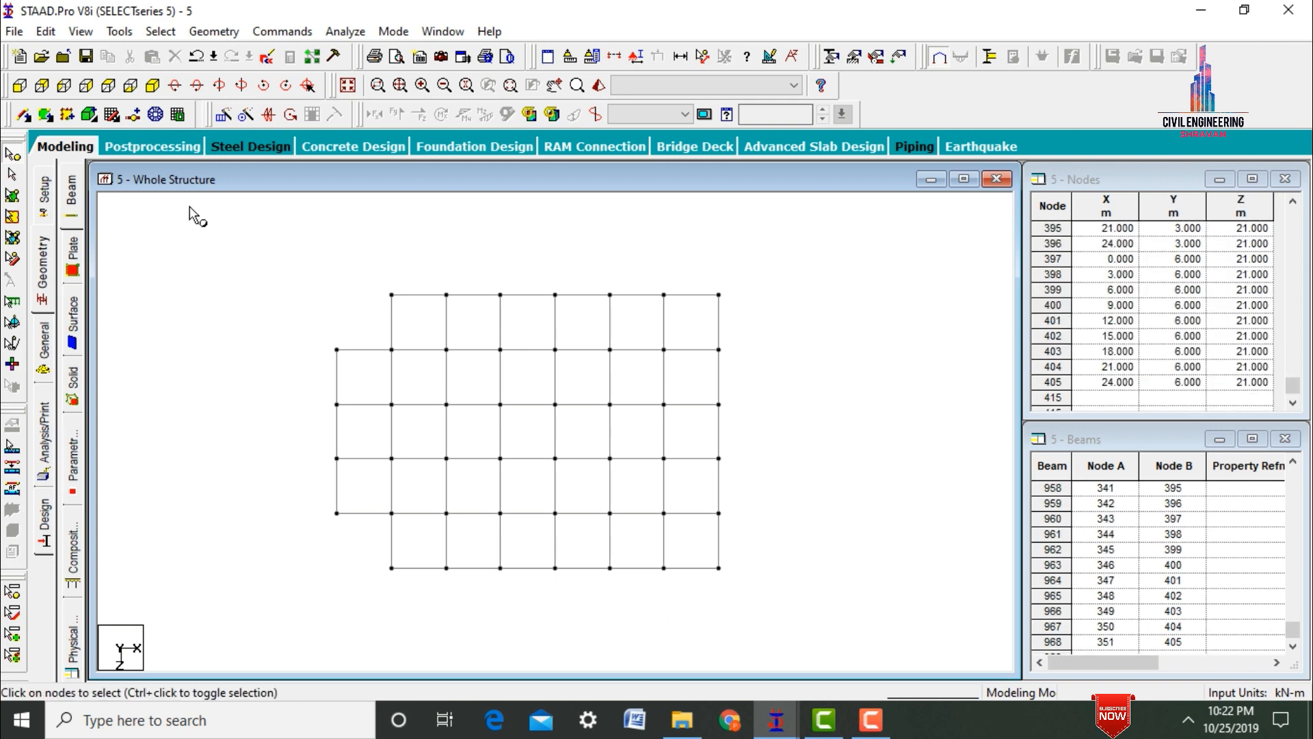
# Restore the whole structure, then limit the view to the lowest storey by window selection in the front view and show it isometrically.
pyautogui.click(348, 84)
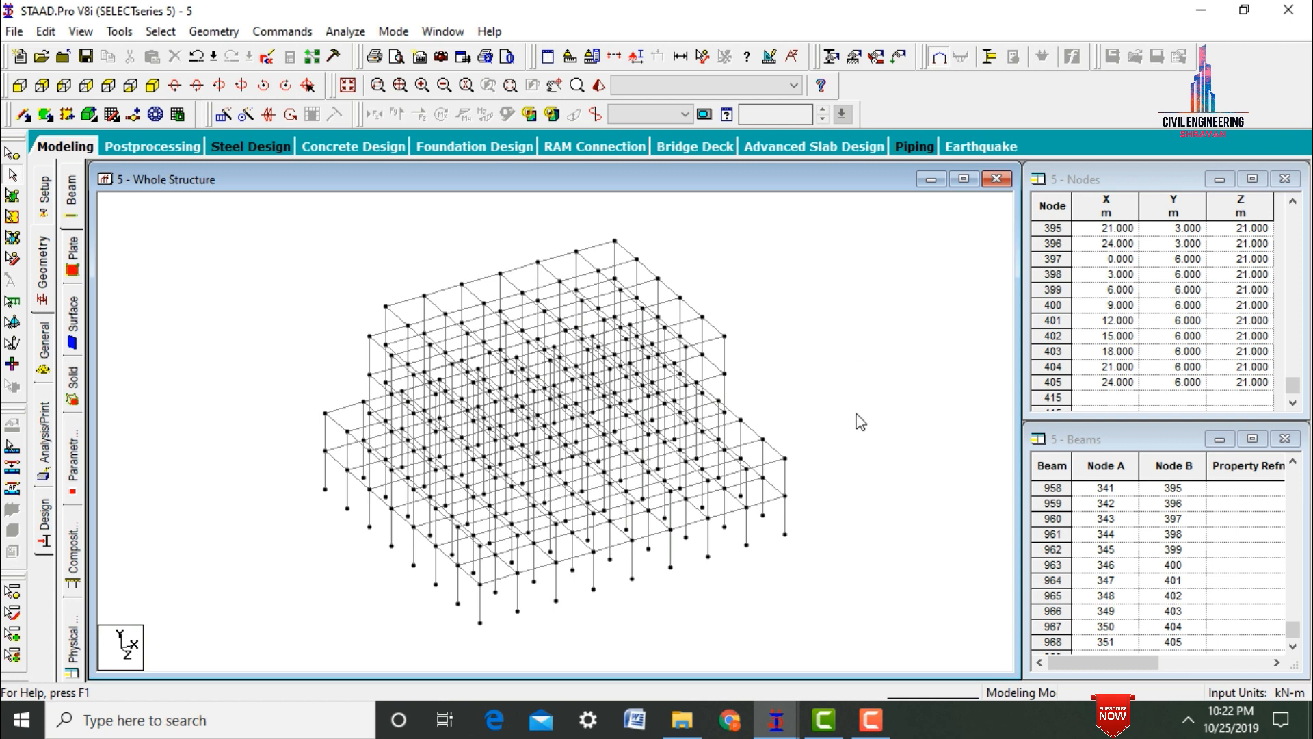
pyautogui.click(19, 85)
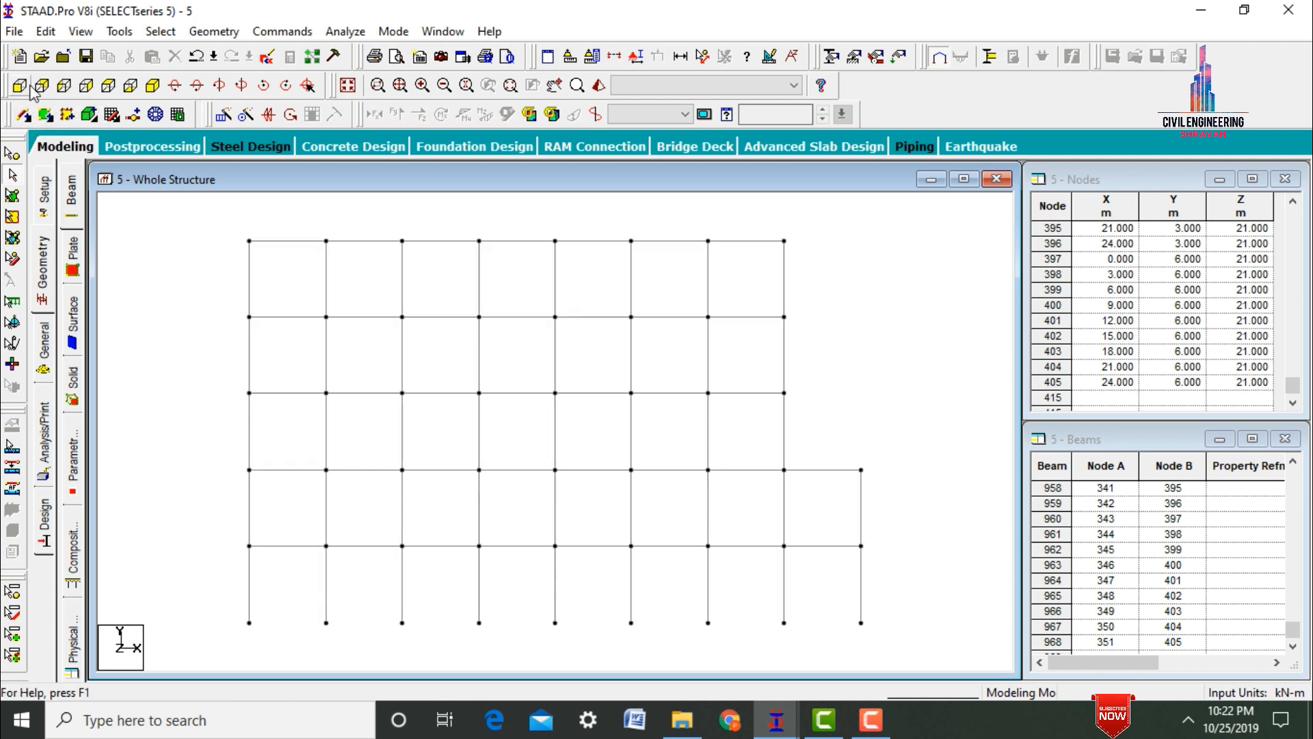
pyautogui.click(614, 56)
pyautogui.click(729, 247)
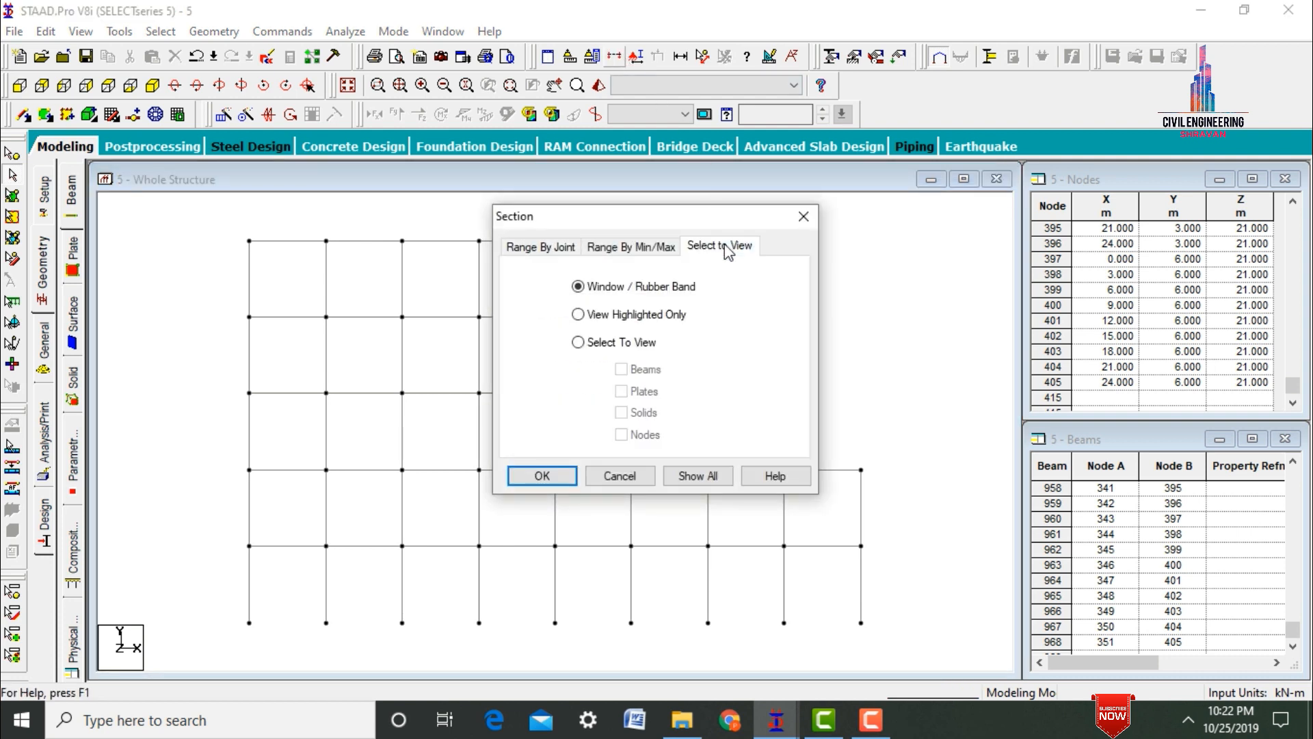
pyautogui.click(542, 474)
pyautogui.moveTo(207, 541); pyautogui.dragTo(885, 643)
pyautogui.moveTo(888, 637); pyautogui.dragTo(888, 638)
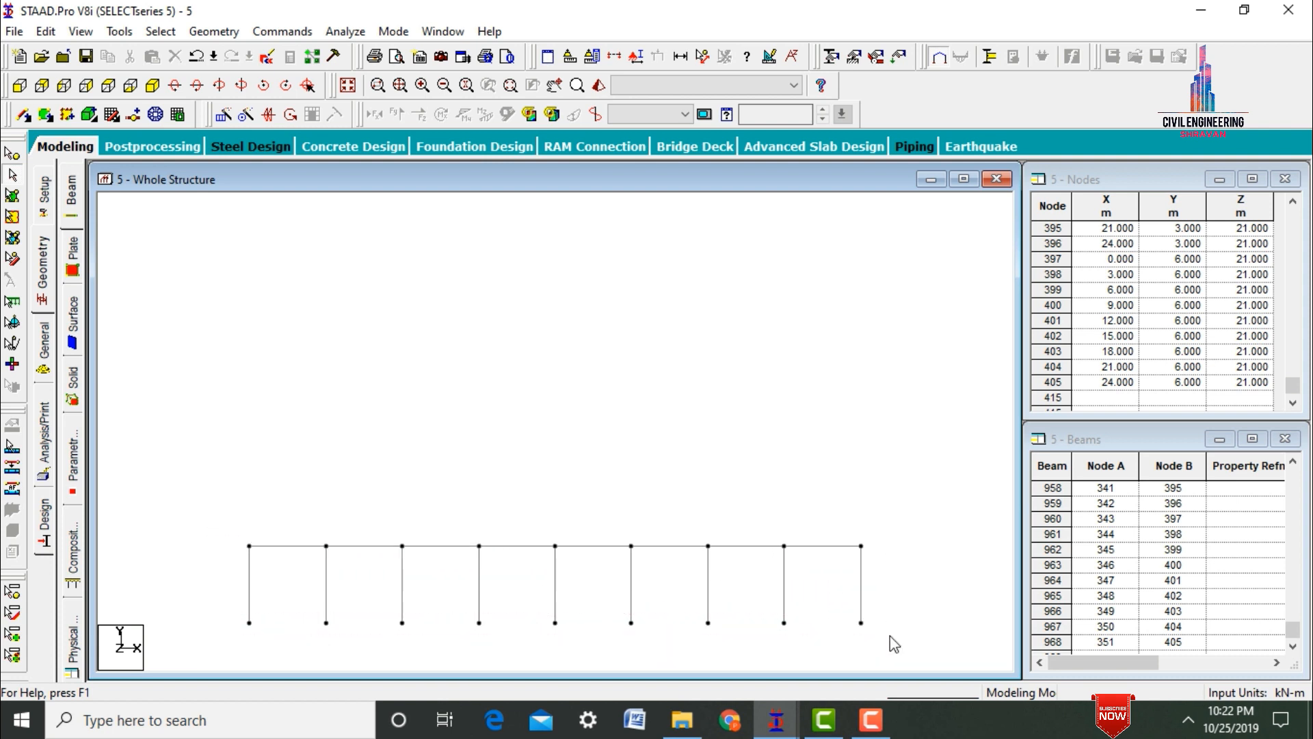
pyautogui.click(152, 87)
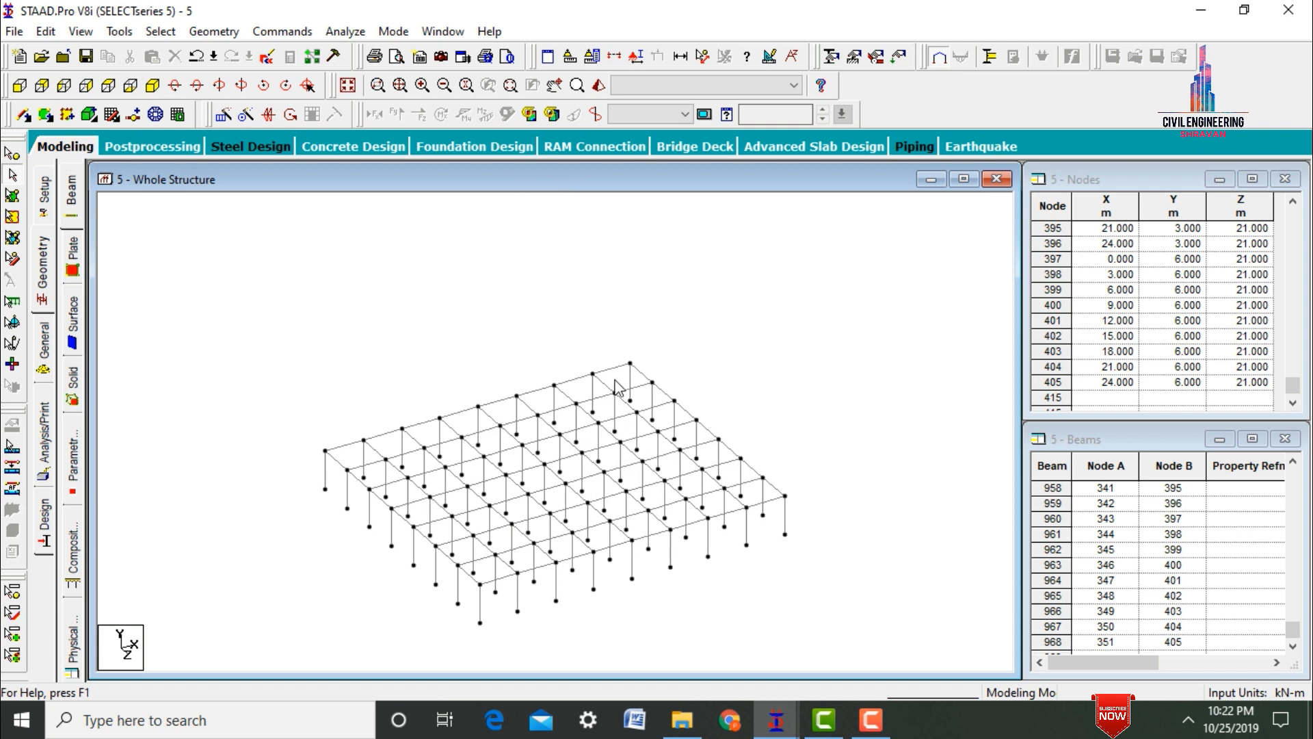
# Add a four-noded plate in the first-floor corner bay at X=0, Z=0 by connecting the bay's four nodes.
pyautogui.click(48, 112)
pyautogui.click(326, 451)
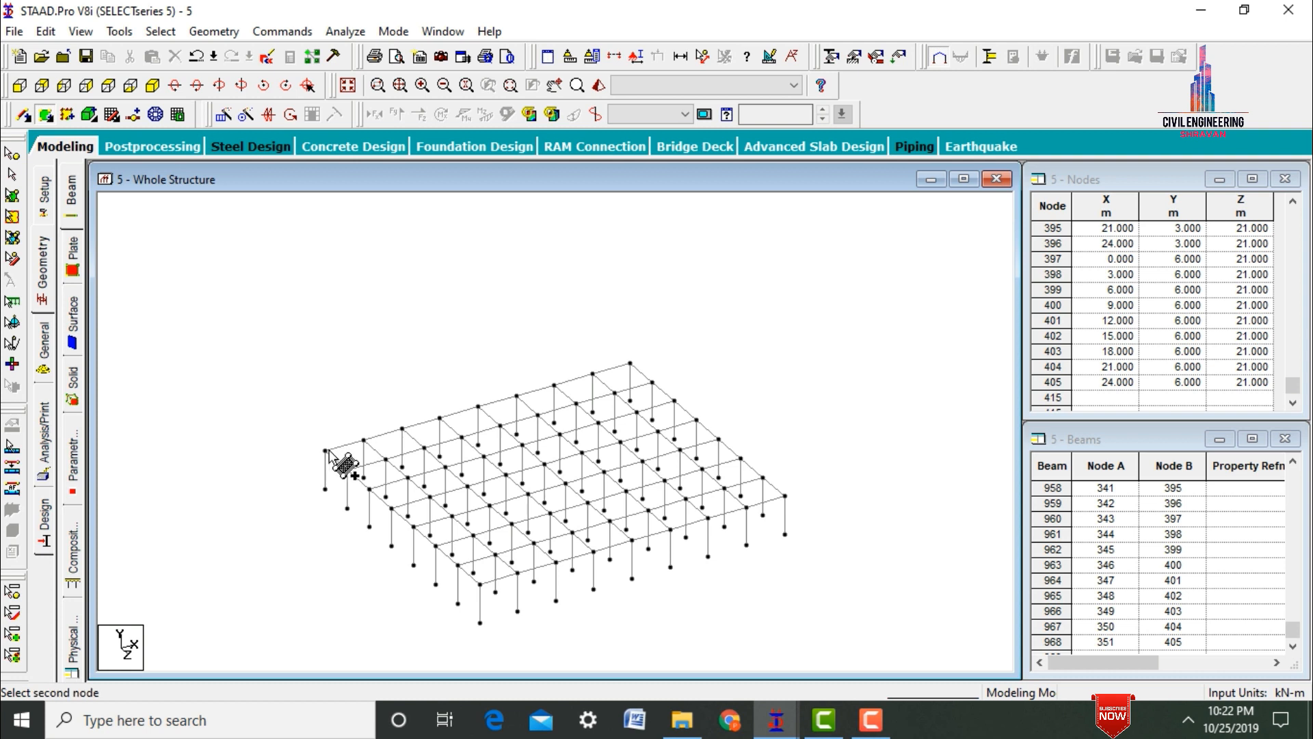
pyautogui.click(363, 440)
pyautogui.click(386, 459)
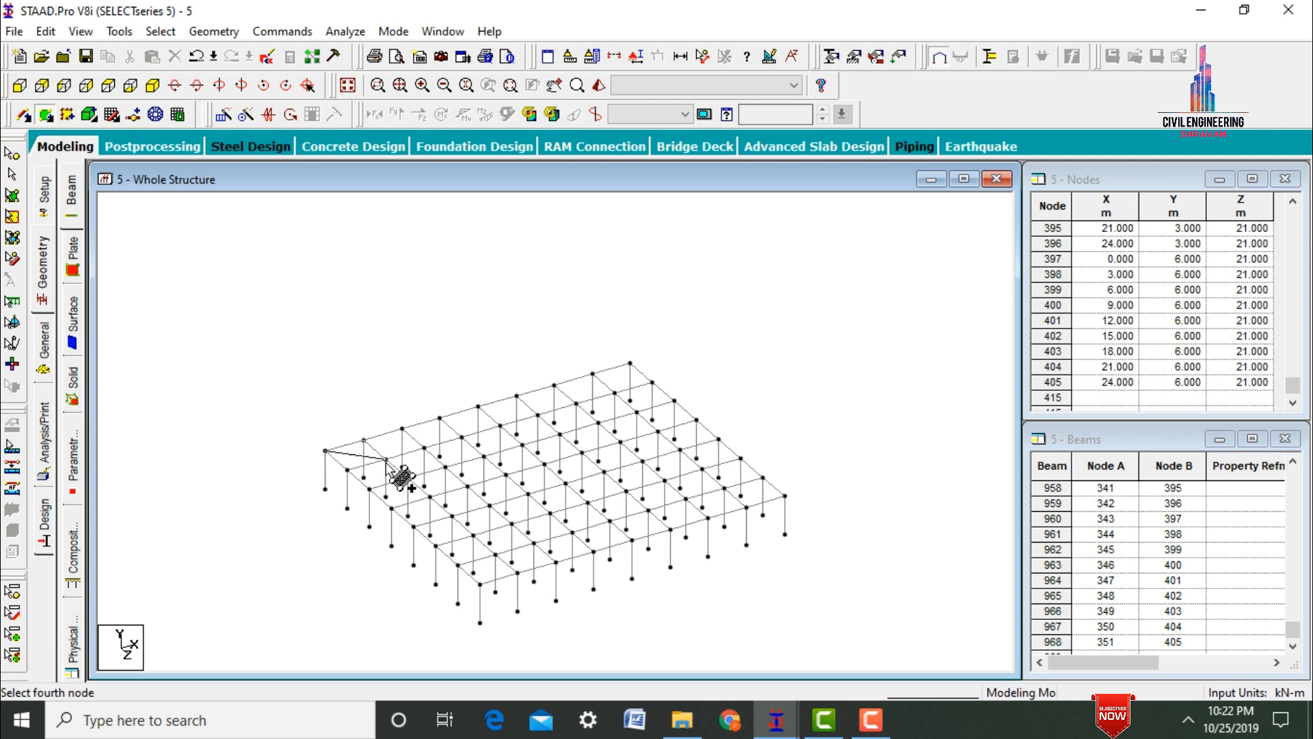
pyautogui.click(347, 470)
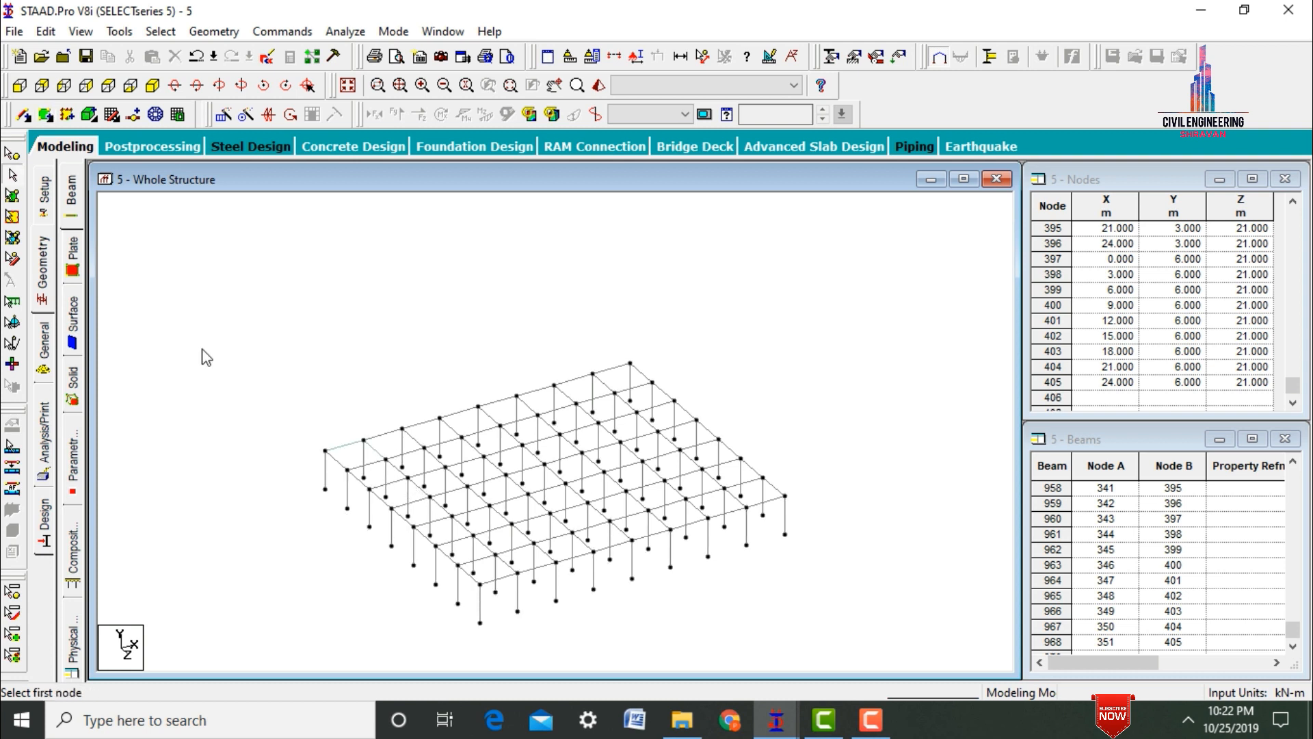
# Select the corner plate and copy it along global X with Translational Repeat, using 7 steps at 3 m spacing.
pyautogui.click(13, 214)
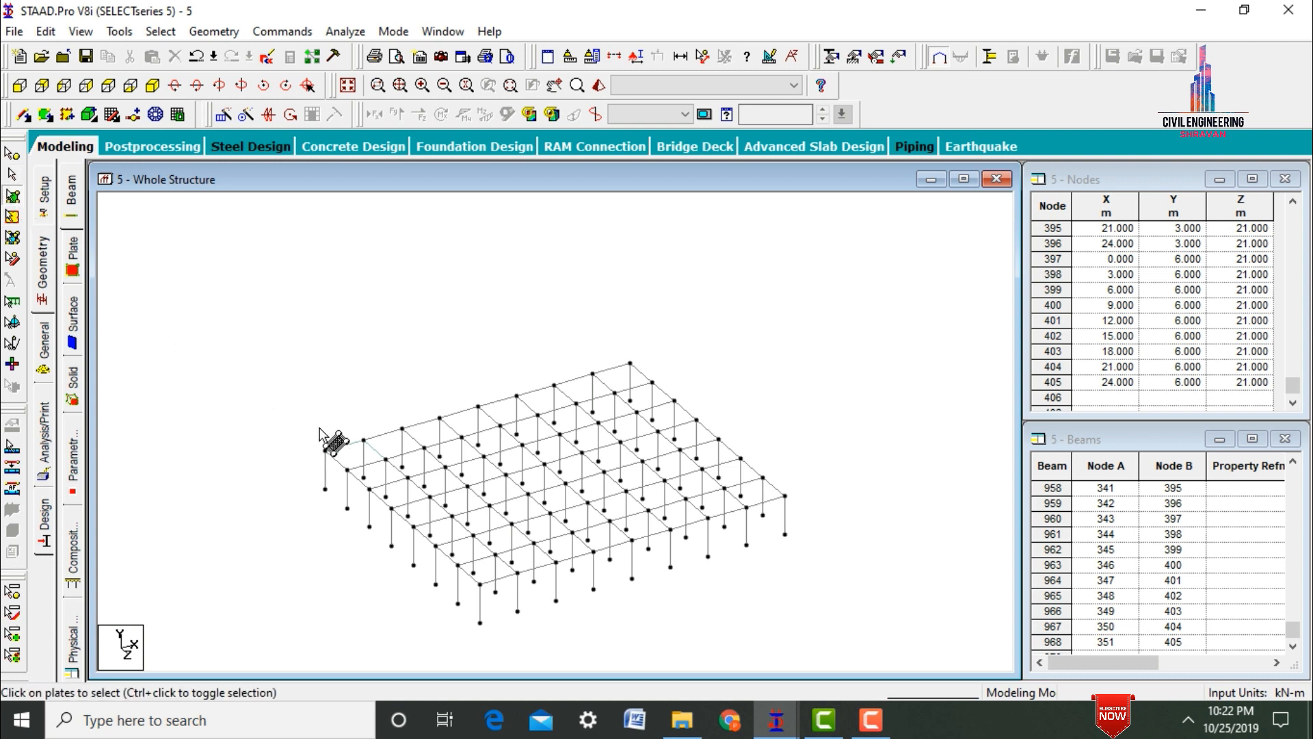
pyautogui.click(351, 456)
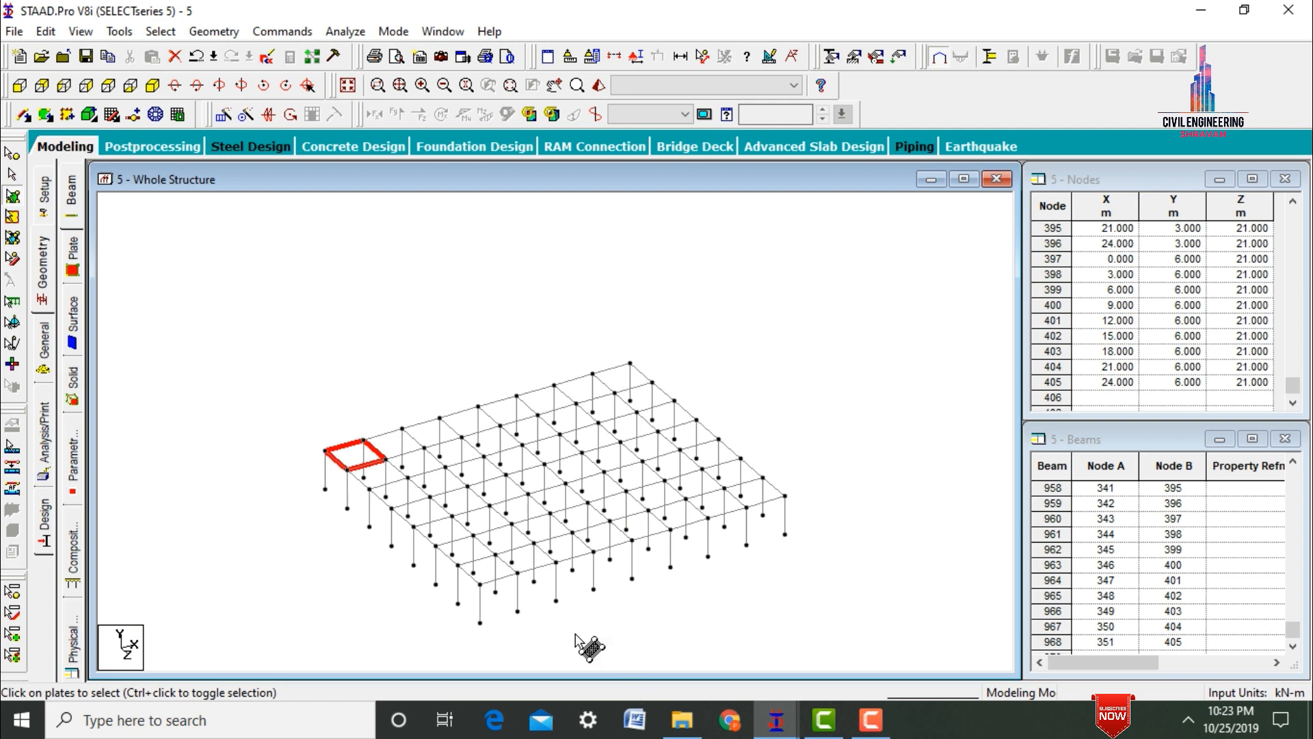
pyautogui.click(224, 114)
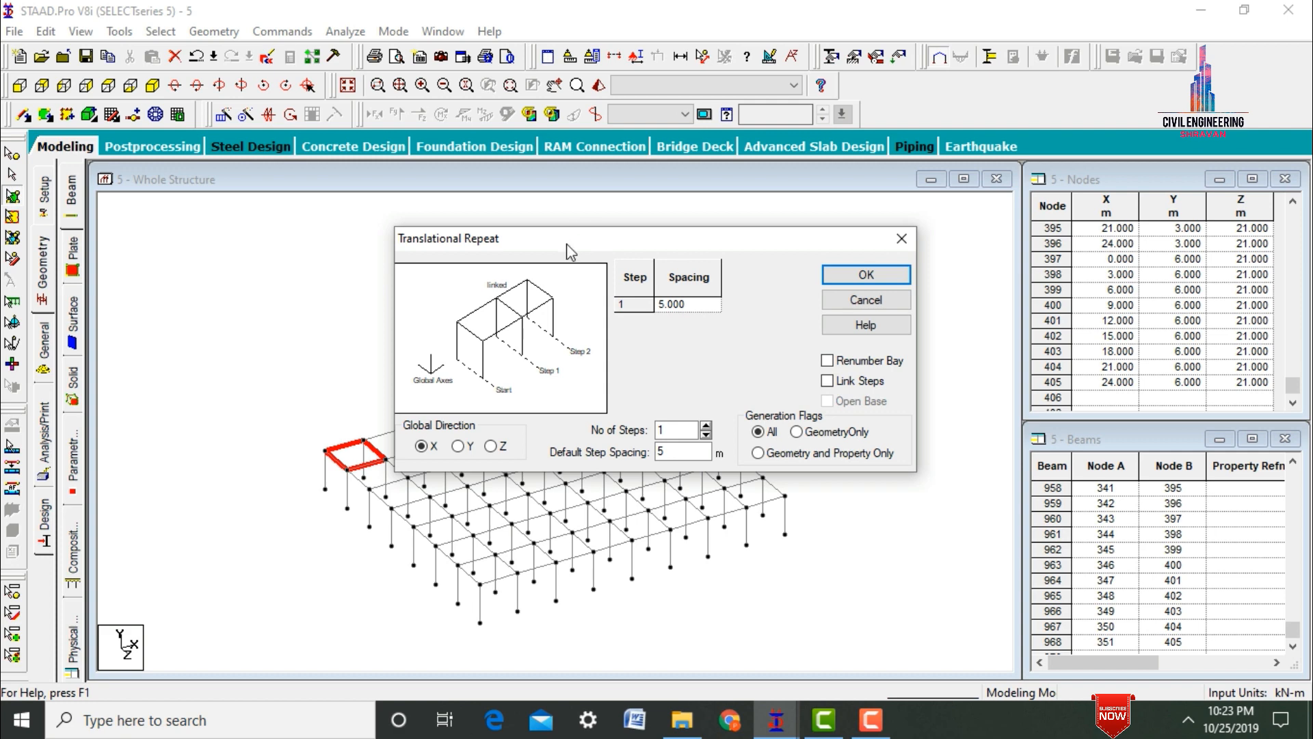
pyautogui.moveTo(566, 244); pyautogui.dragTo(945, 168)
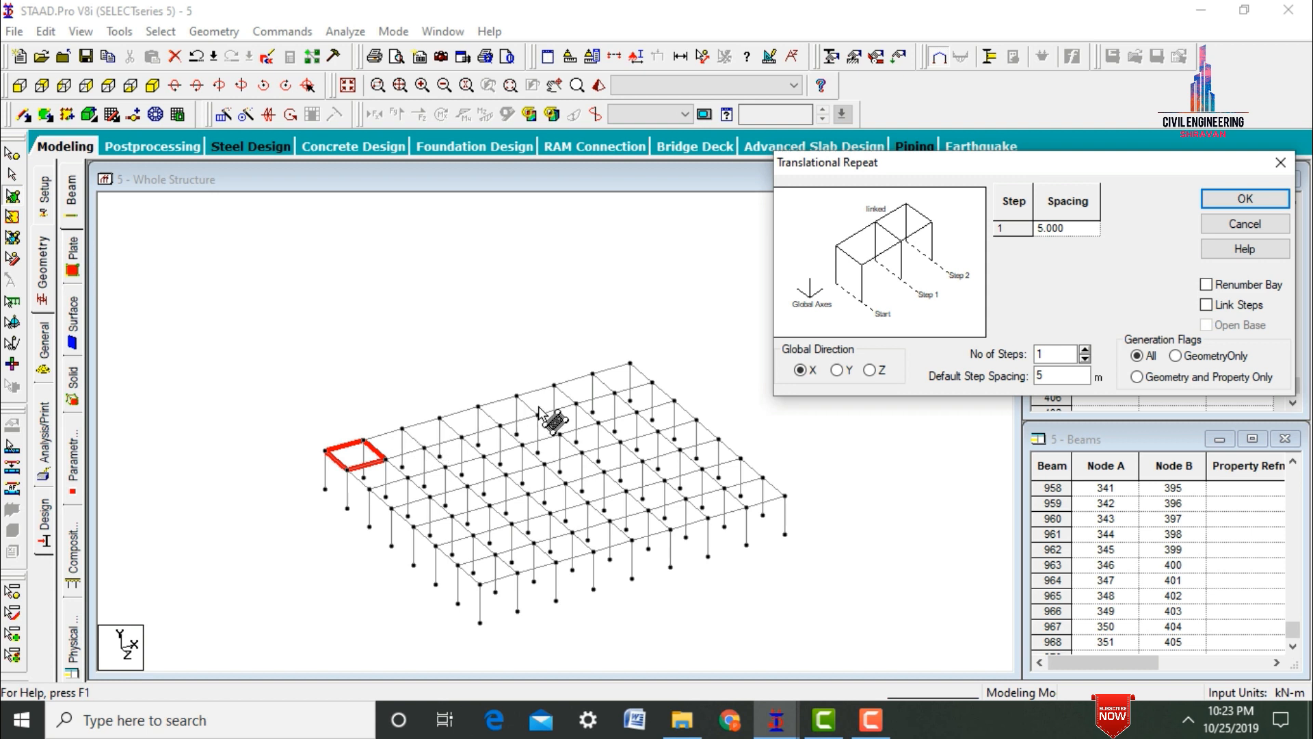
pyautogui.hotkey('shift', 'Tab')
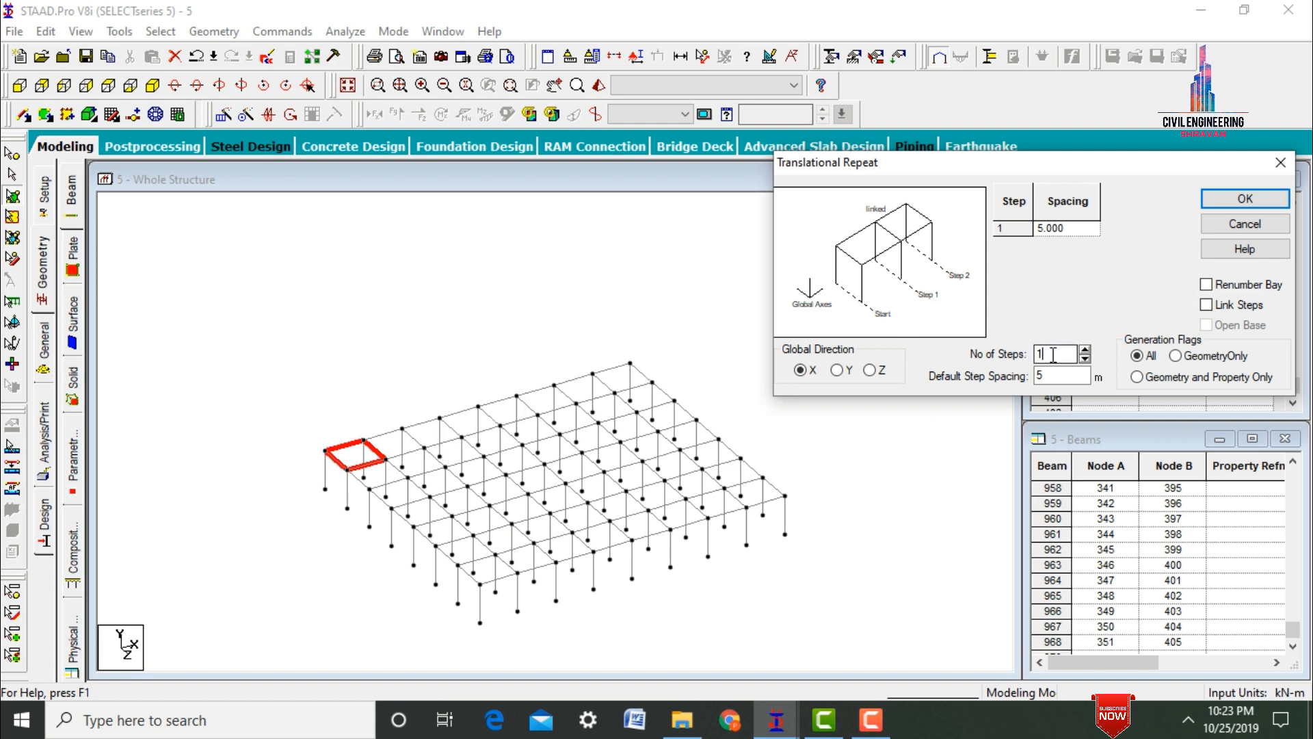
pyautogui.write('7')
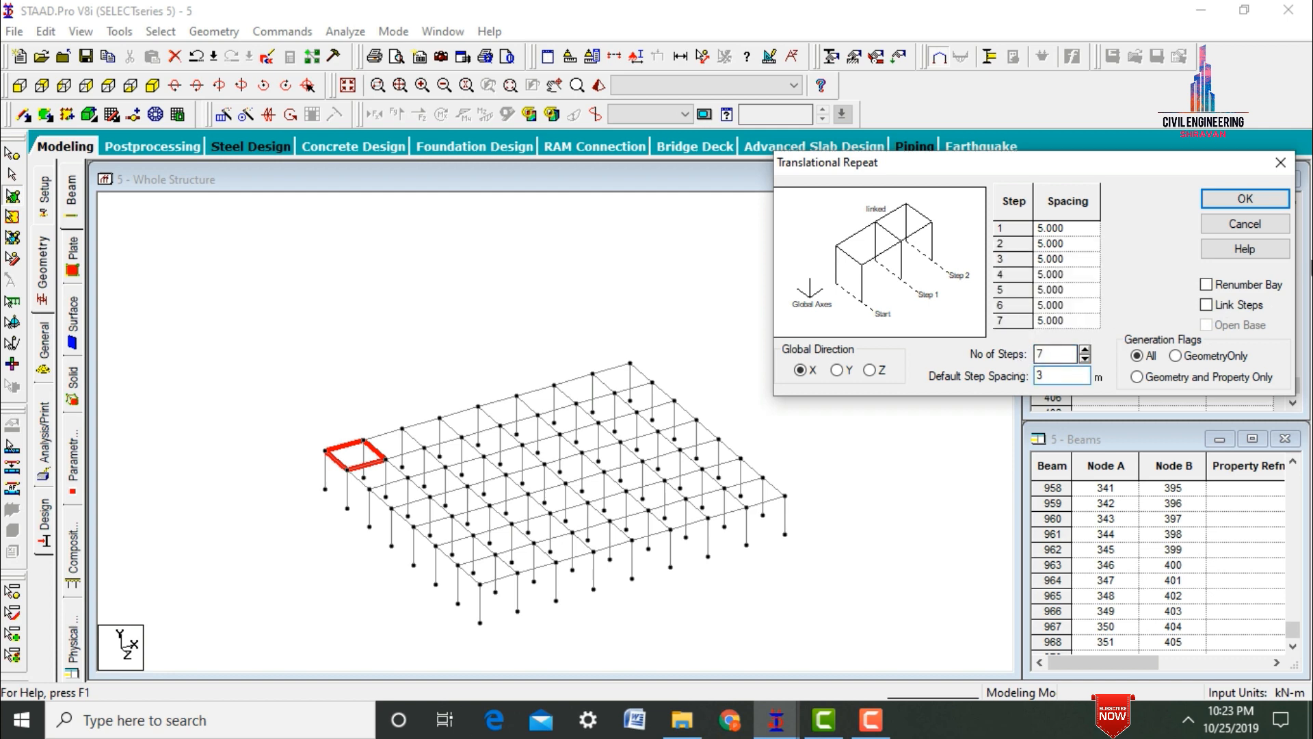
pyautogui.click(1245, 198)
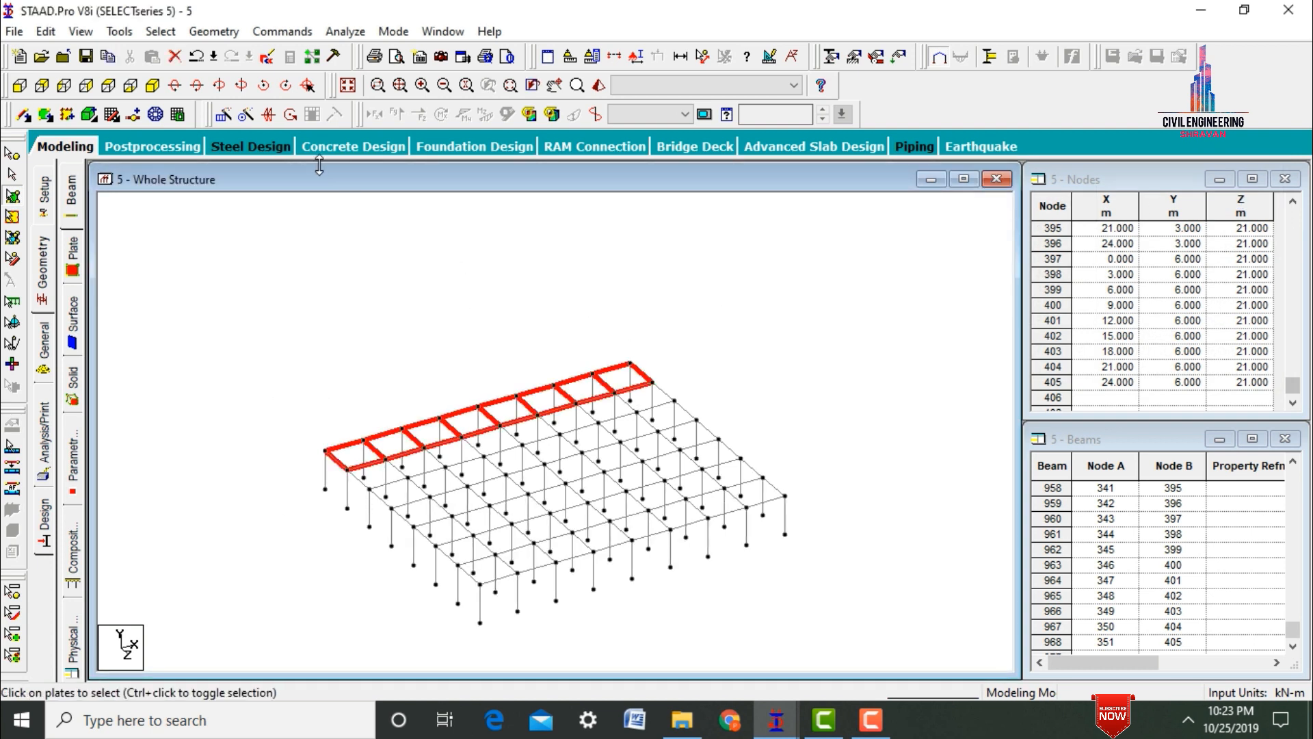
# Copy the row of plates along global Z with Translational Repeat, using 6 steps at 3 m spacing.
pyautogui.click(220, 117)
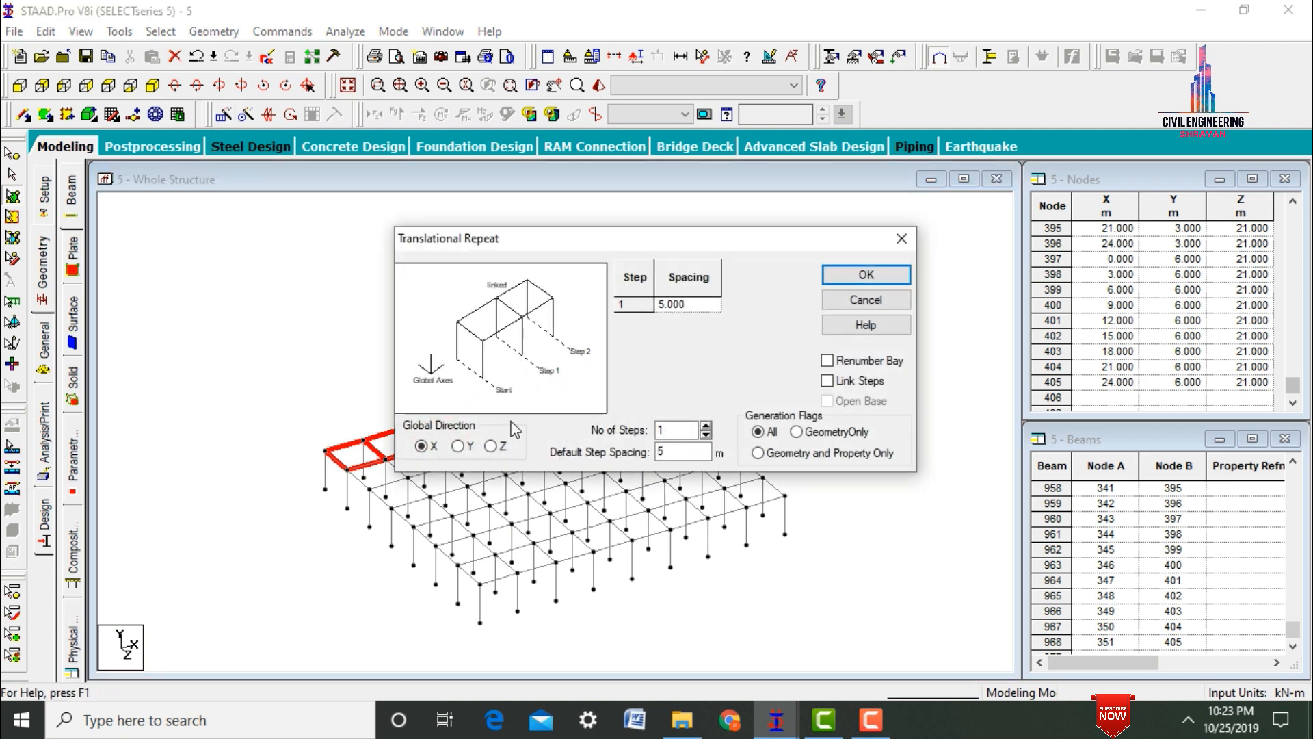
pyautogui.moveTo(538, 240); pyautogui.dragTo(761, 211)
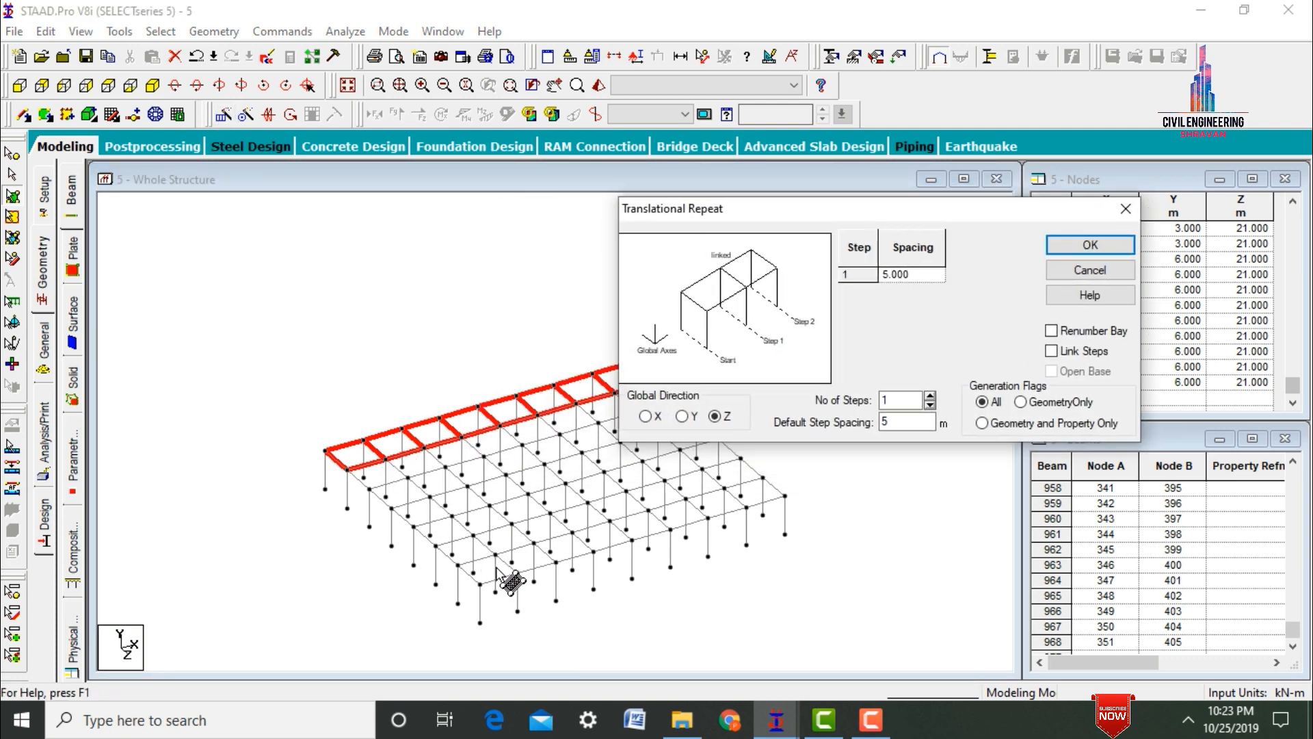
pyautogui.click(904, 398)
pyautogui.write('5')
pyautogui.press('BackSpace')
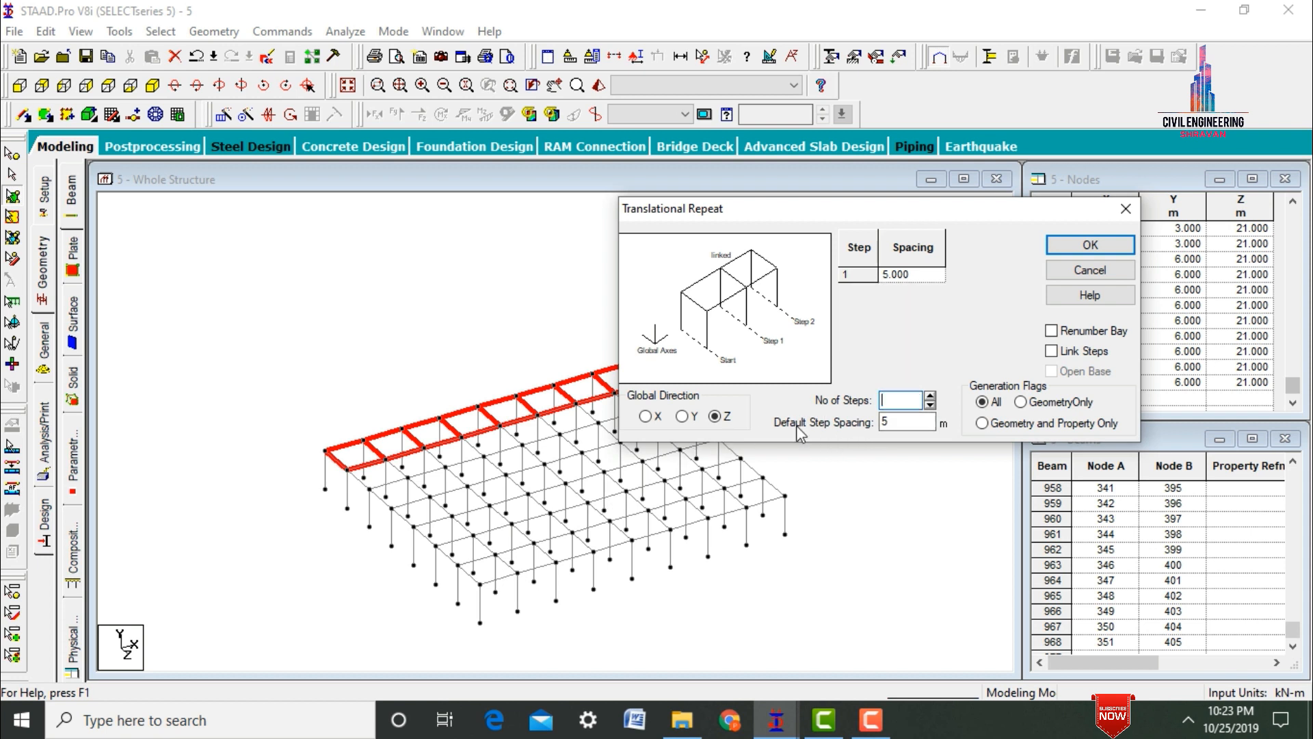
pyautogui.write('6')
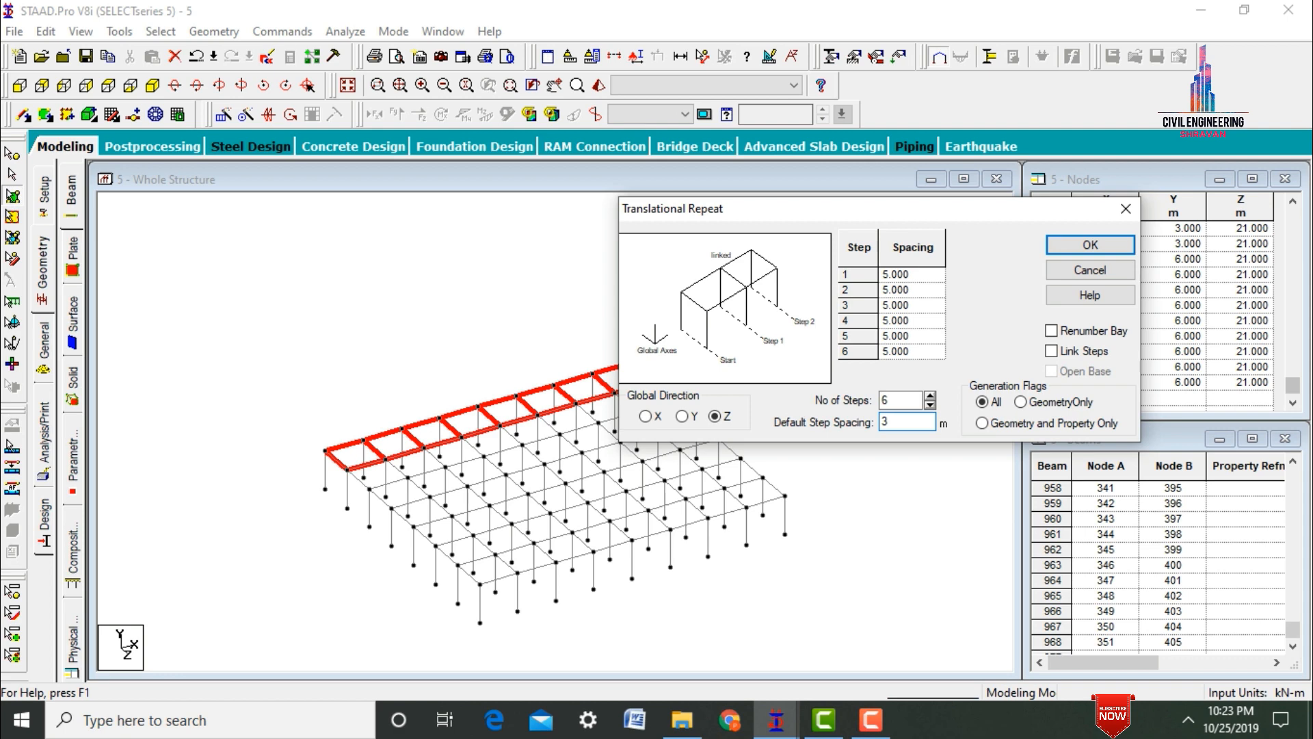
pyautogui.write('3')
pyautogui.press('Return')
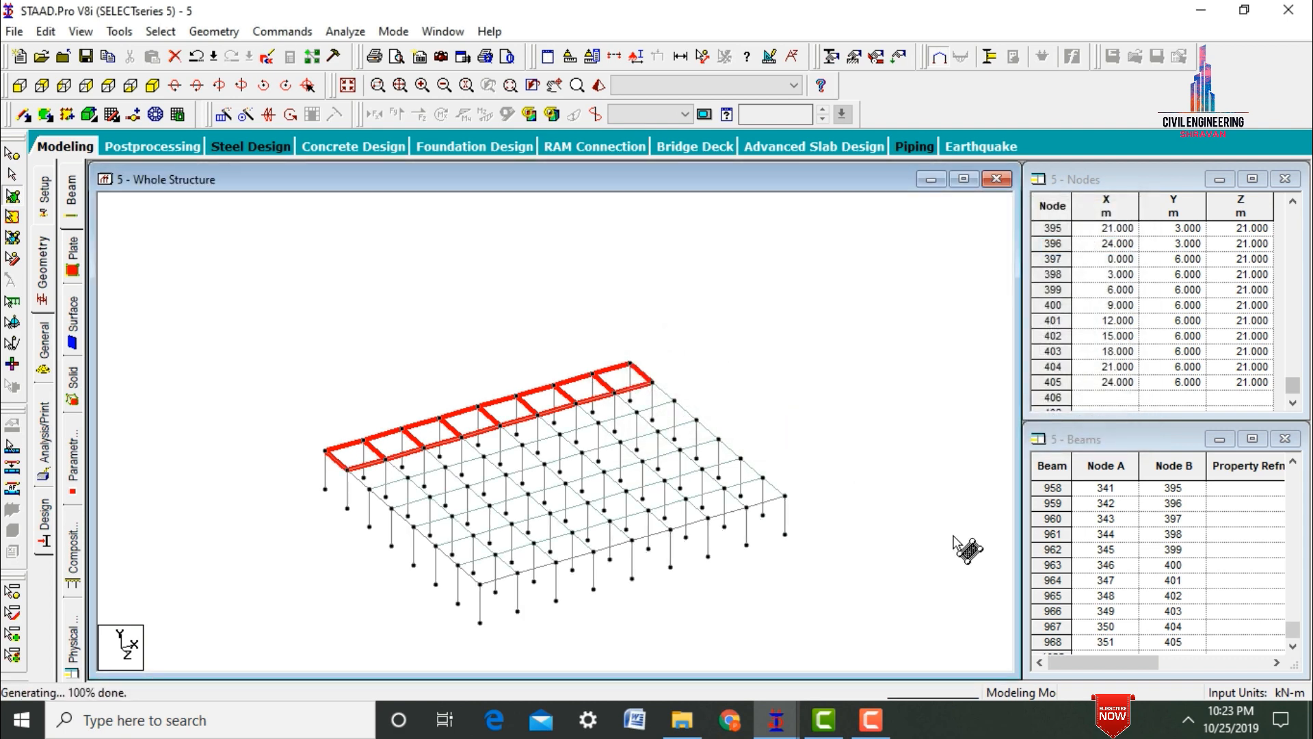
# Show the whole structure, save the file, and repeat all first-floor plates one step along global Y onto the floor above.
pyautogui.click(348, 85)
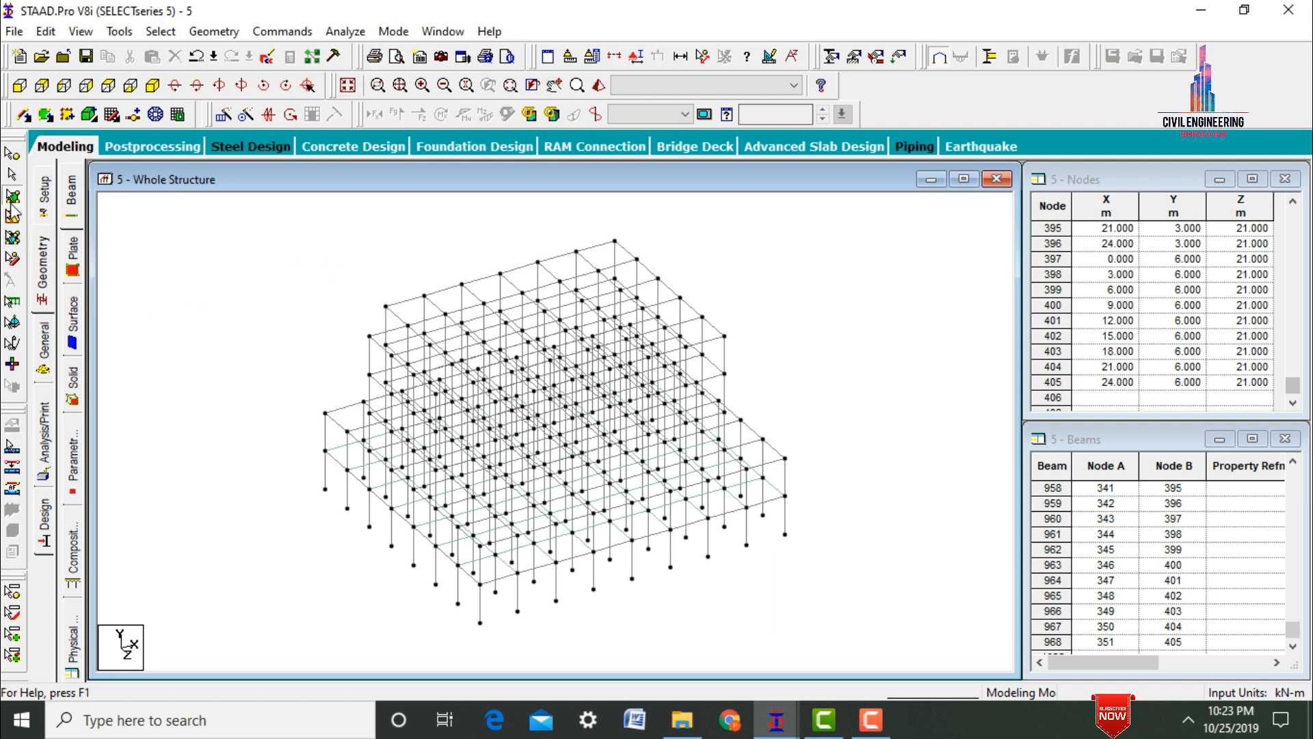
pyautogui.hotkey('ctrl', 'a')
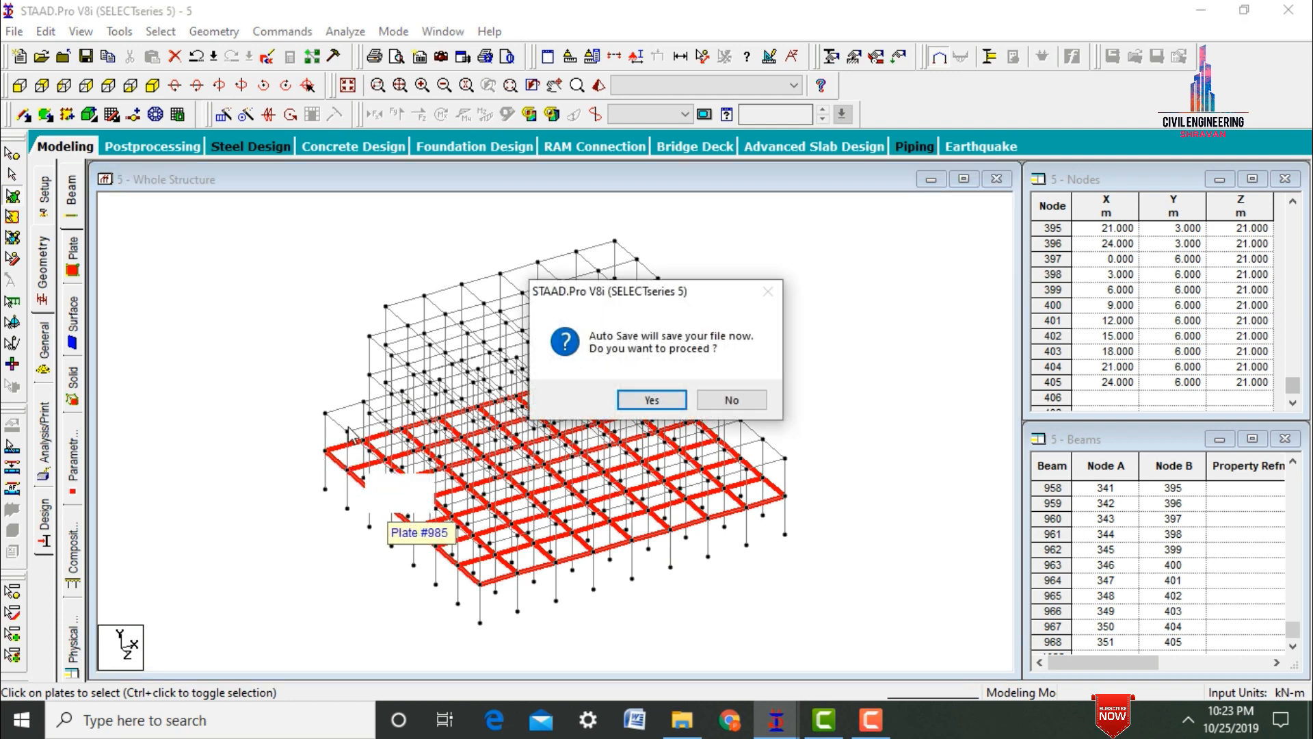
pyautogui.click(665, 401)
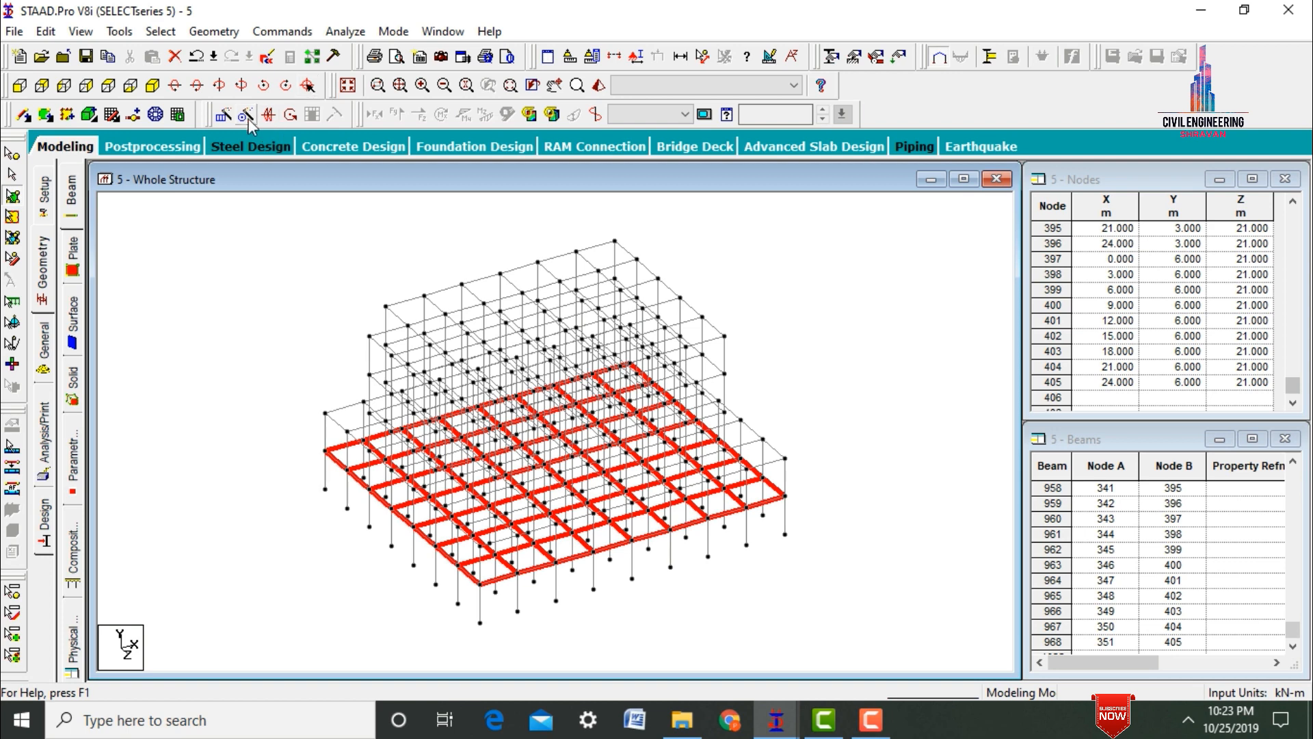
pyautogui.click(226, 116)
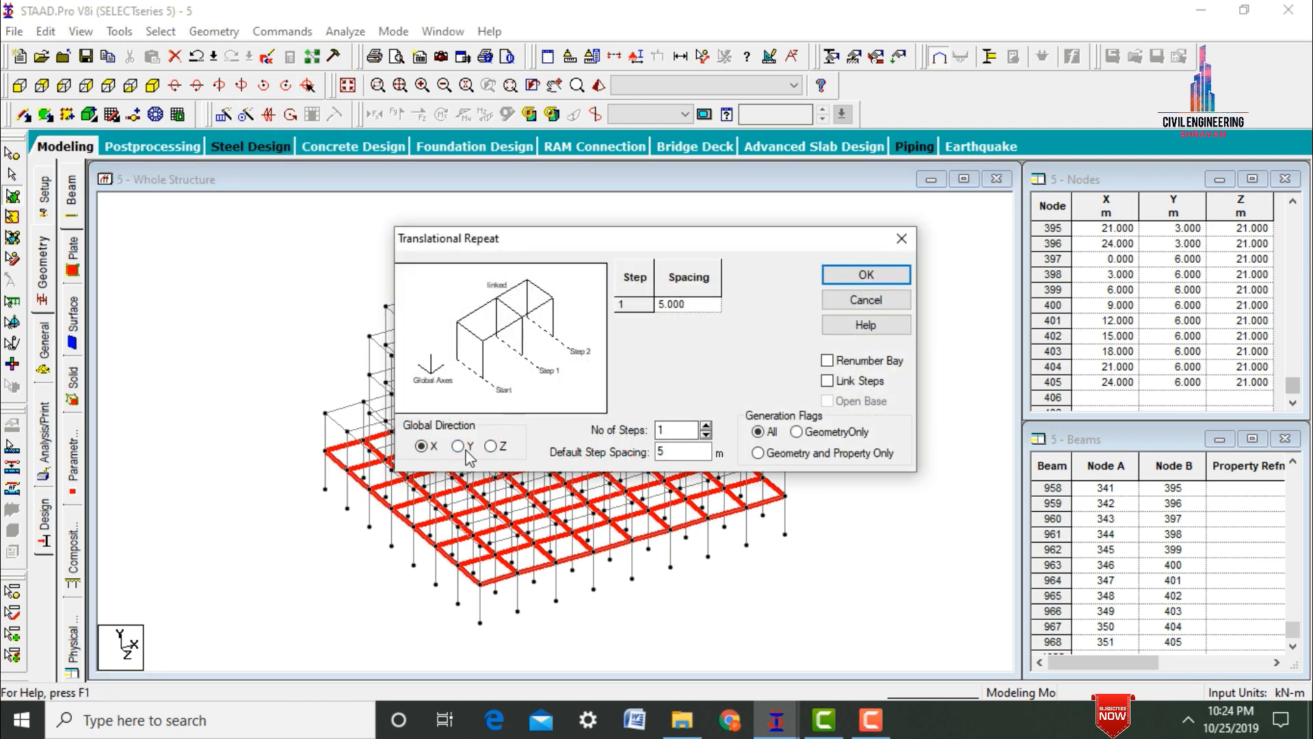
pyautogui.click(458, 446)
pyautogui.moveTo(674, 452); pyautogui.dragTo(636, 459)
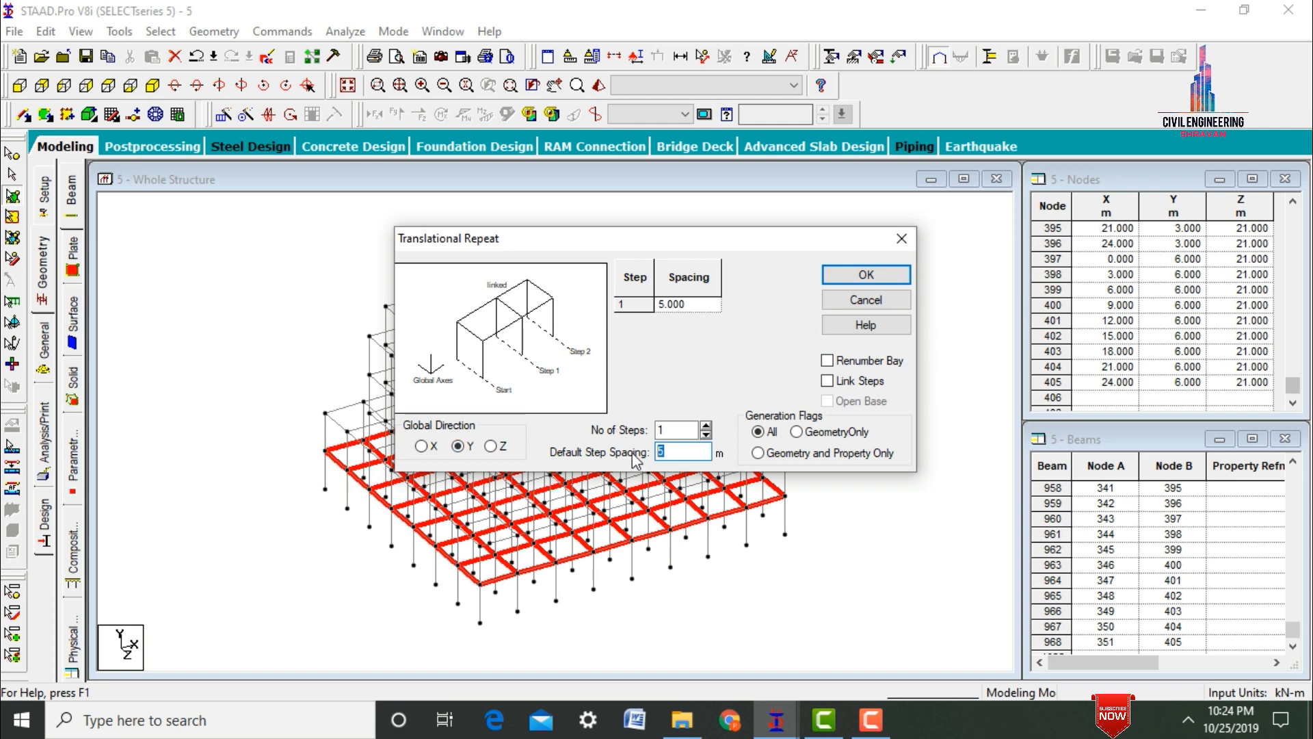
pyautogui.click(869, 277)
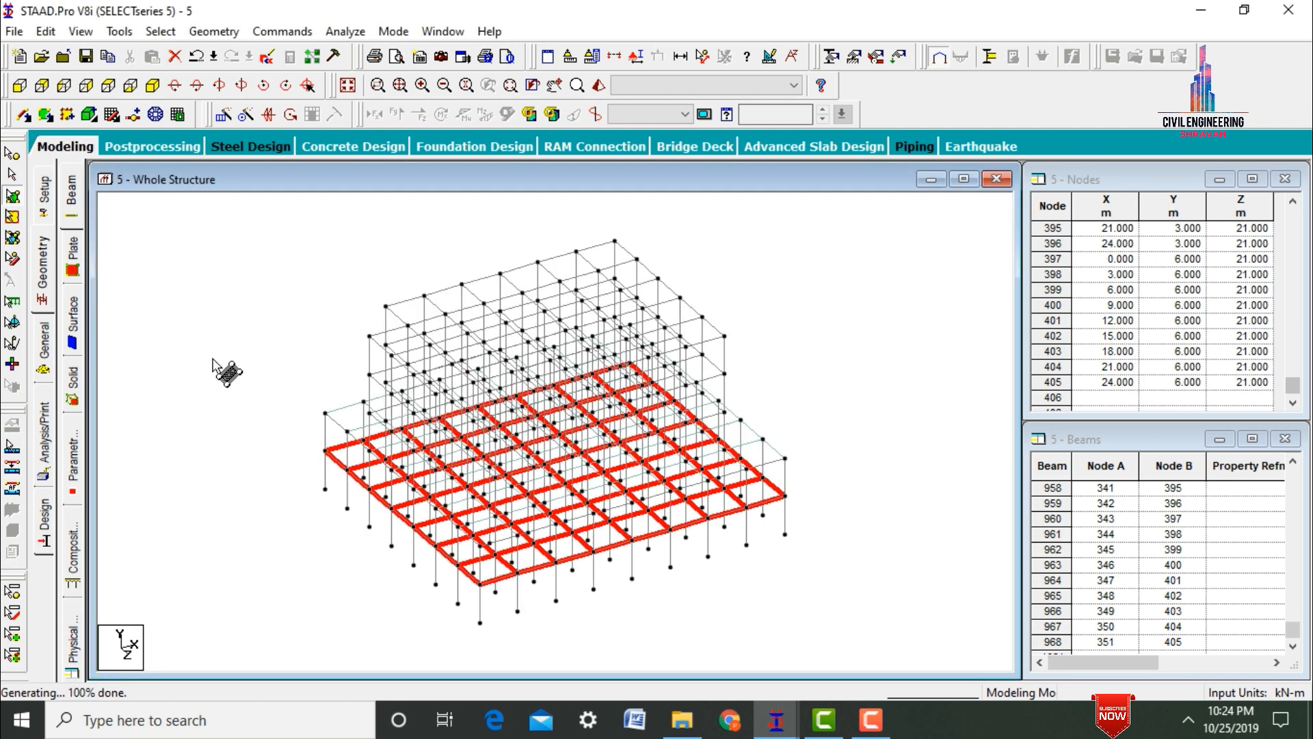
pyautogui.moveTo(212, 359); pyautogui.dragTo(865, 571)
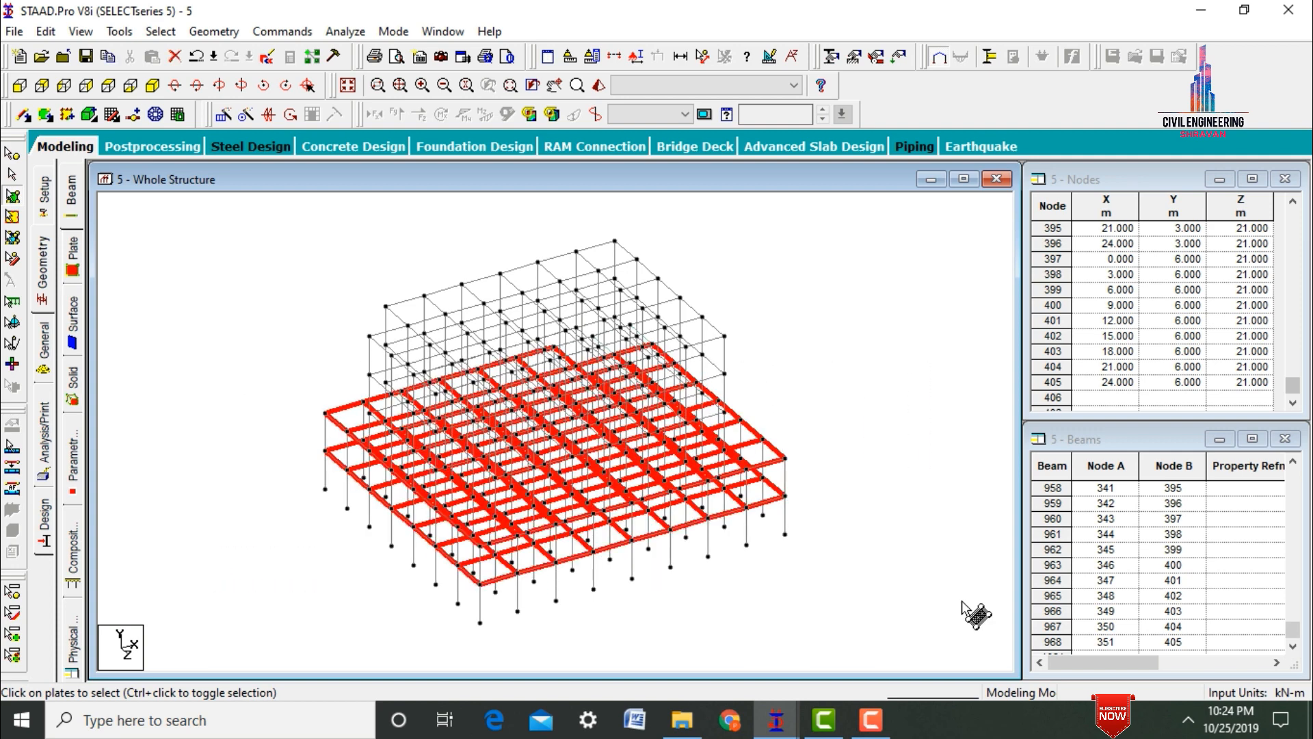
pyautogui.click(834, 405)
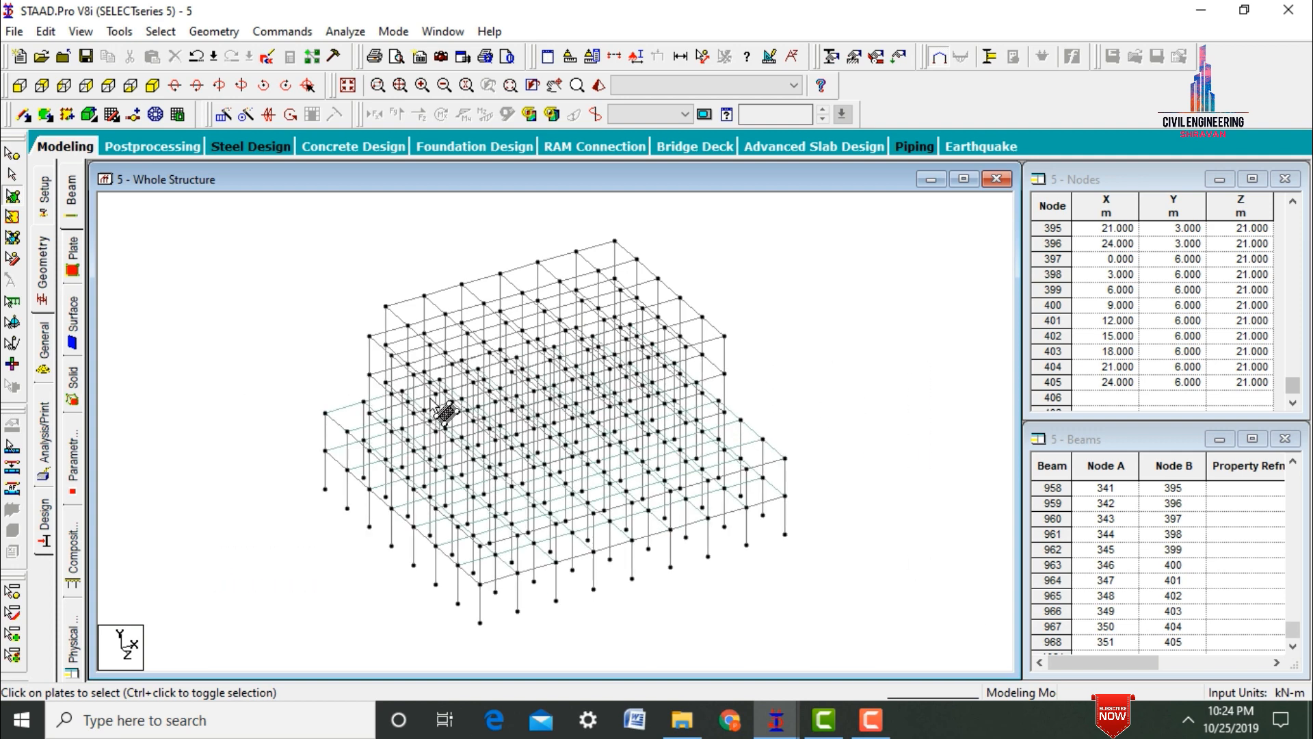
# Isolate the third-floor level from the front elevation with a Window/Rubber Band section and show it in isometric view.
pyautogui.click(16, 85)
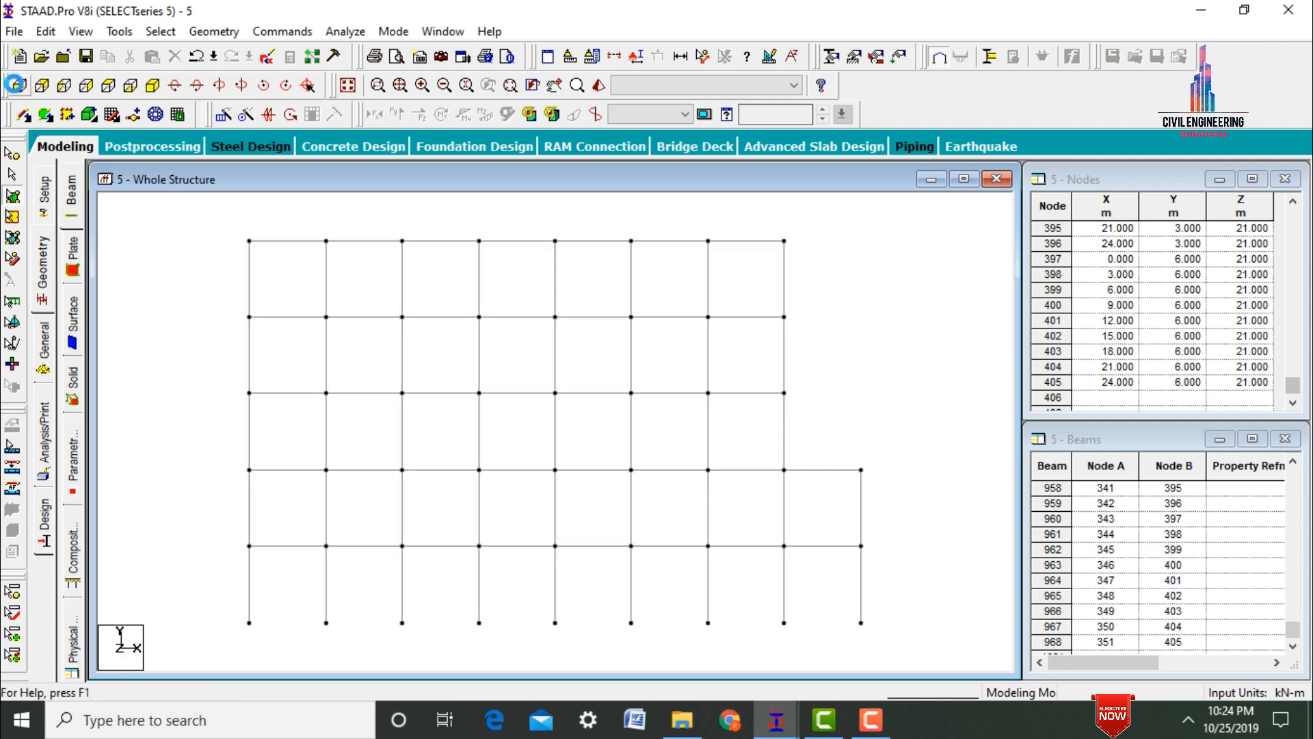
pyautogui.click(614, 57)
pyautogui.click(737, 248)
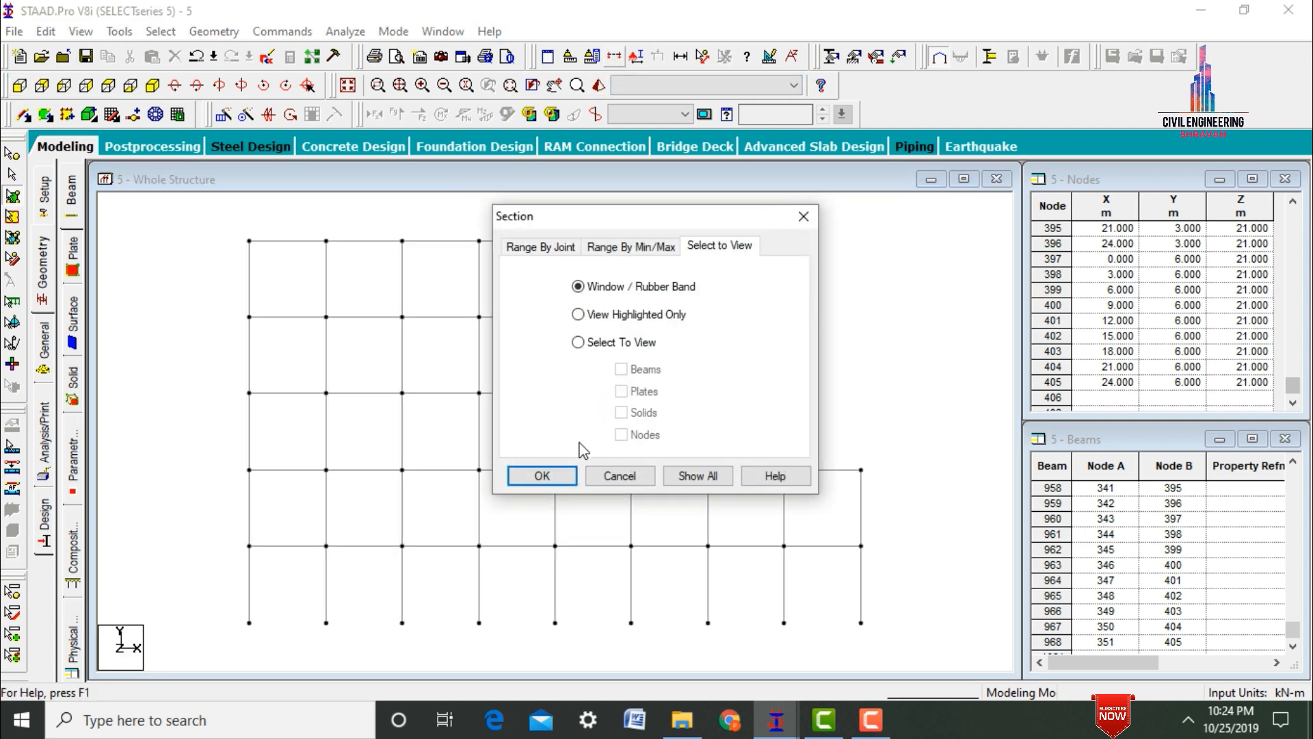
pyautogui.click(561, 475)
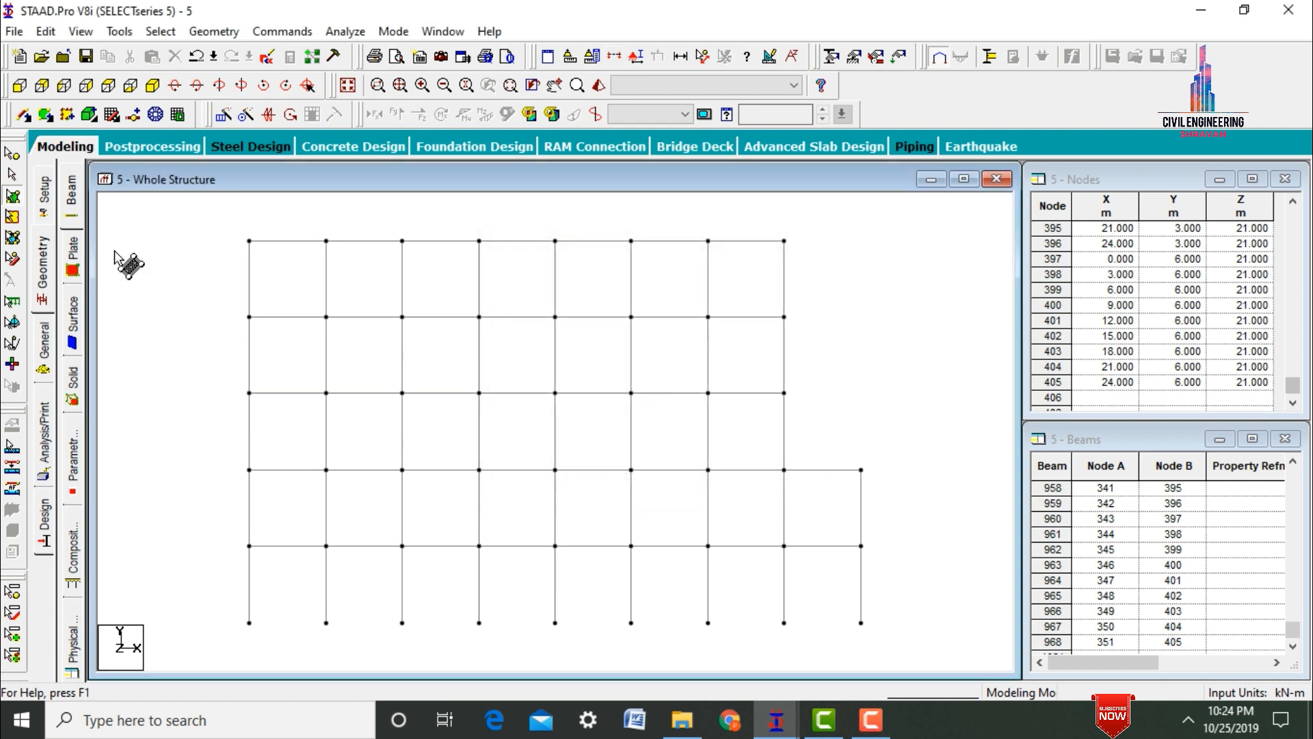
pyautogui.click(12, 175)
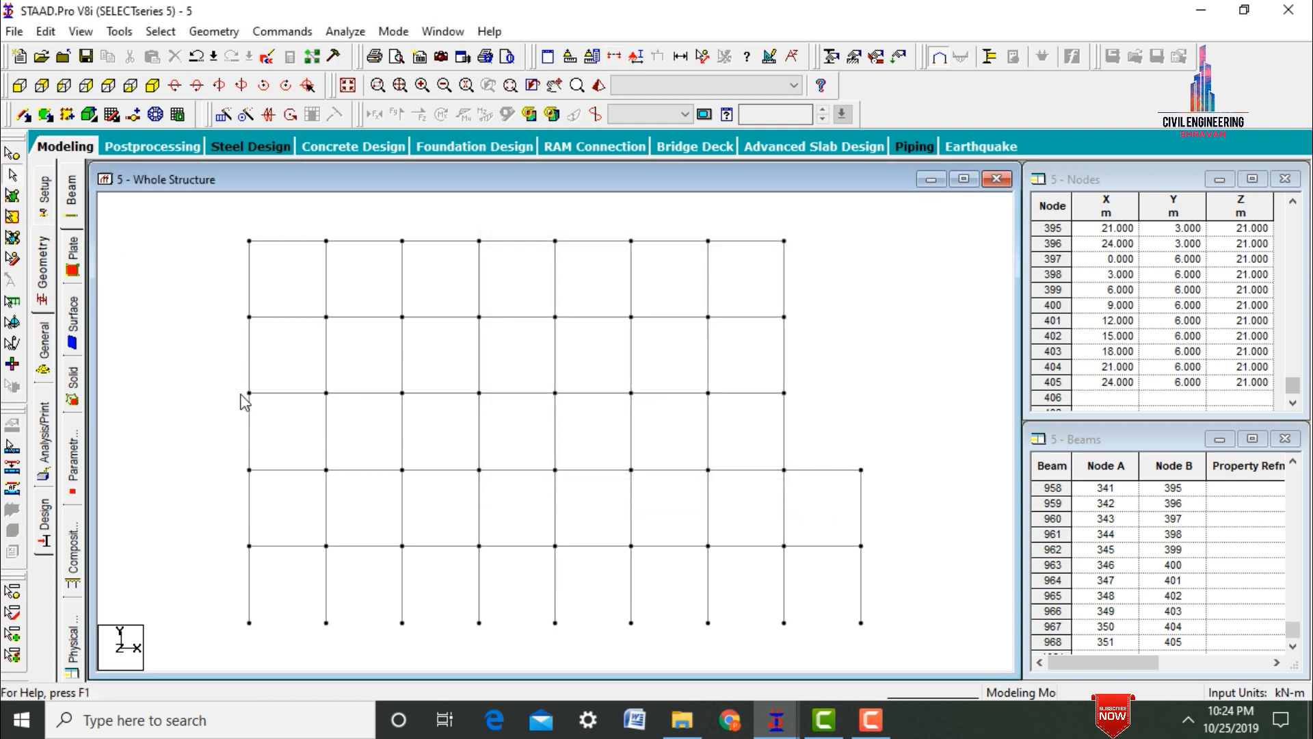
pyautogui.moveTo(726, 405); pyautogui.dragTo(802, 406)
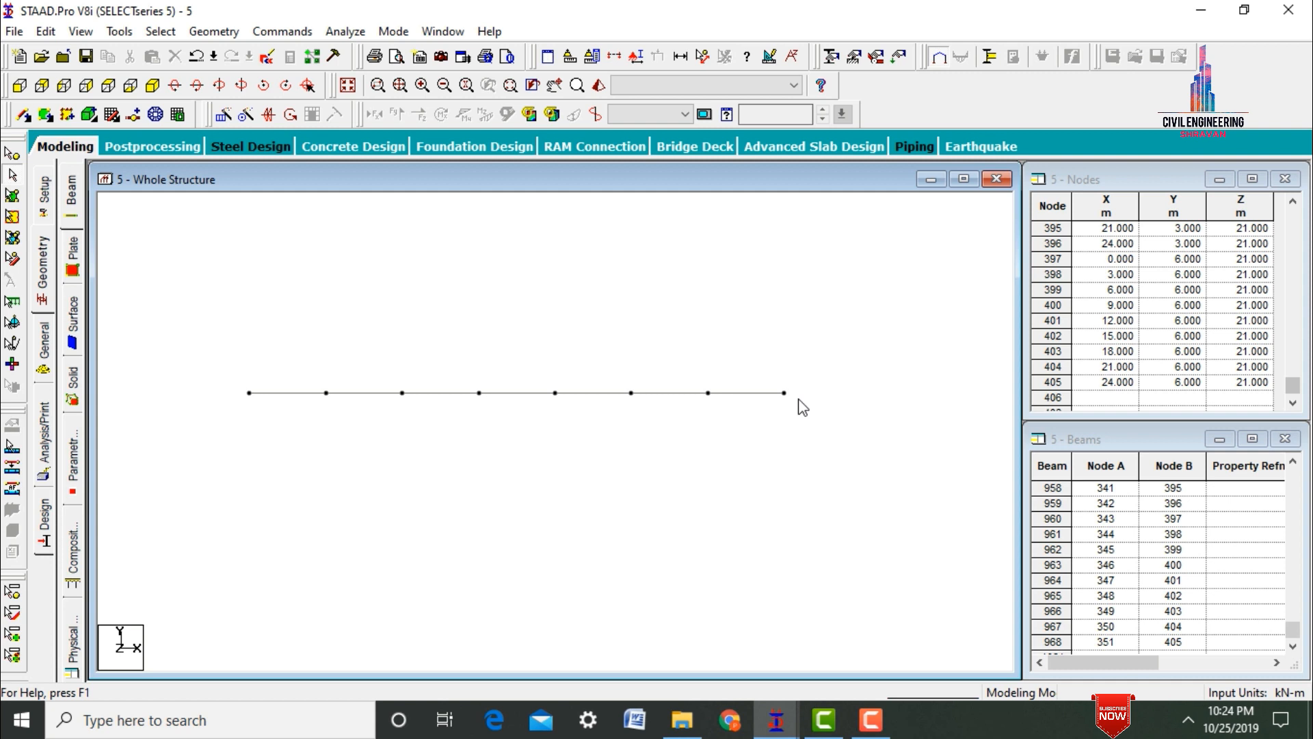
pyautogui.click(155, 86)
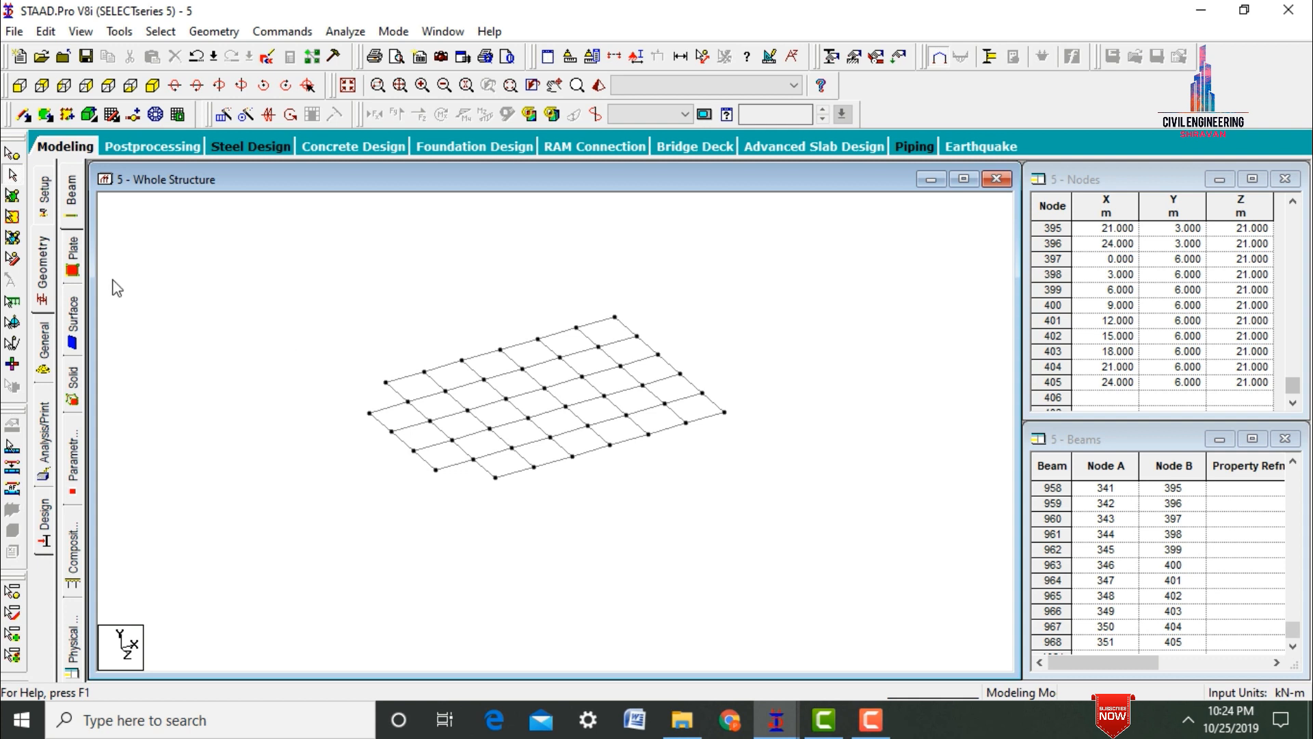
# Add a four-noded plate in the first bay of the third floor's six-bay back row by connecting its nodes.
pyautogui.click(44, 117)
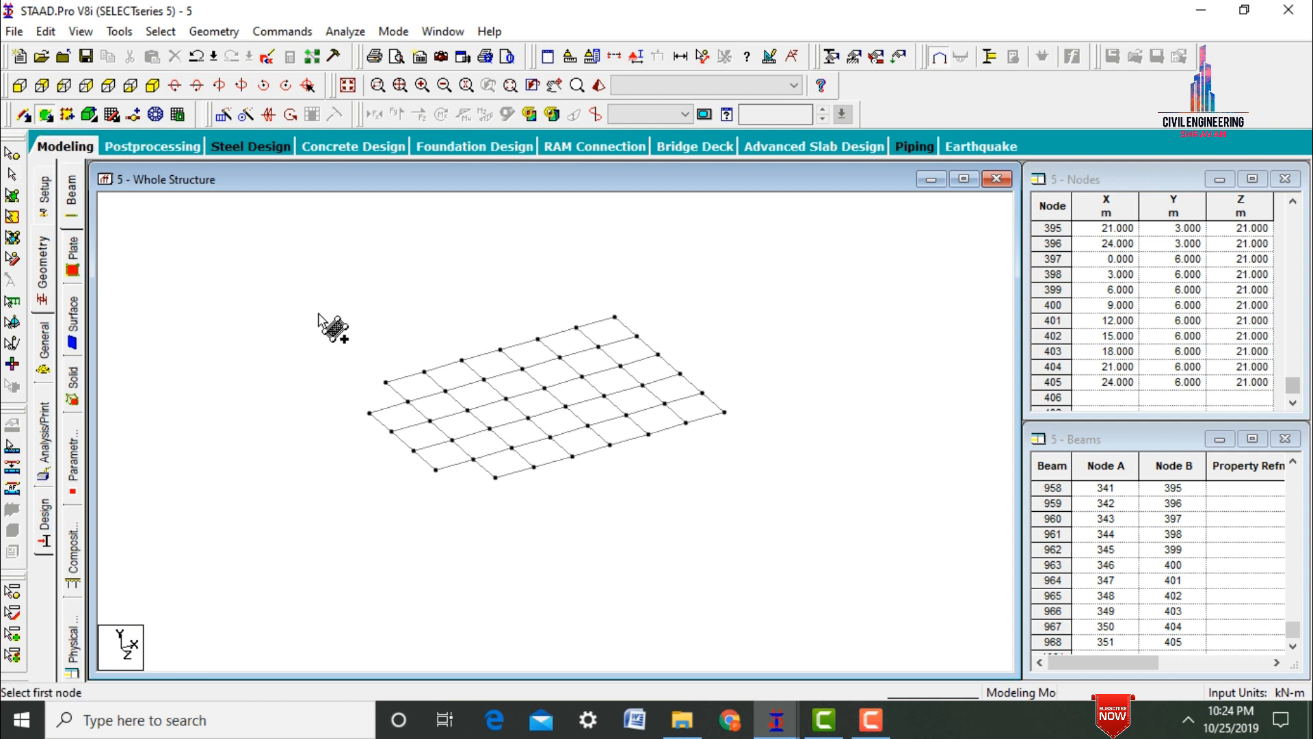
pyautogui.click(386, 382)
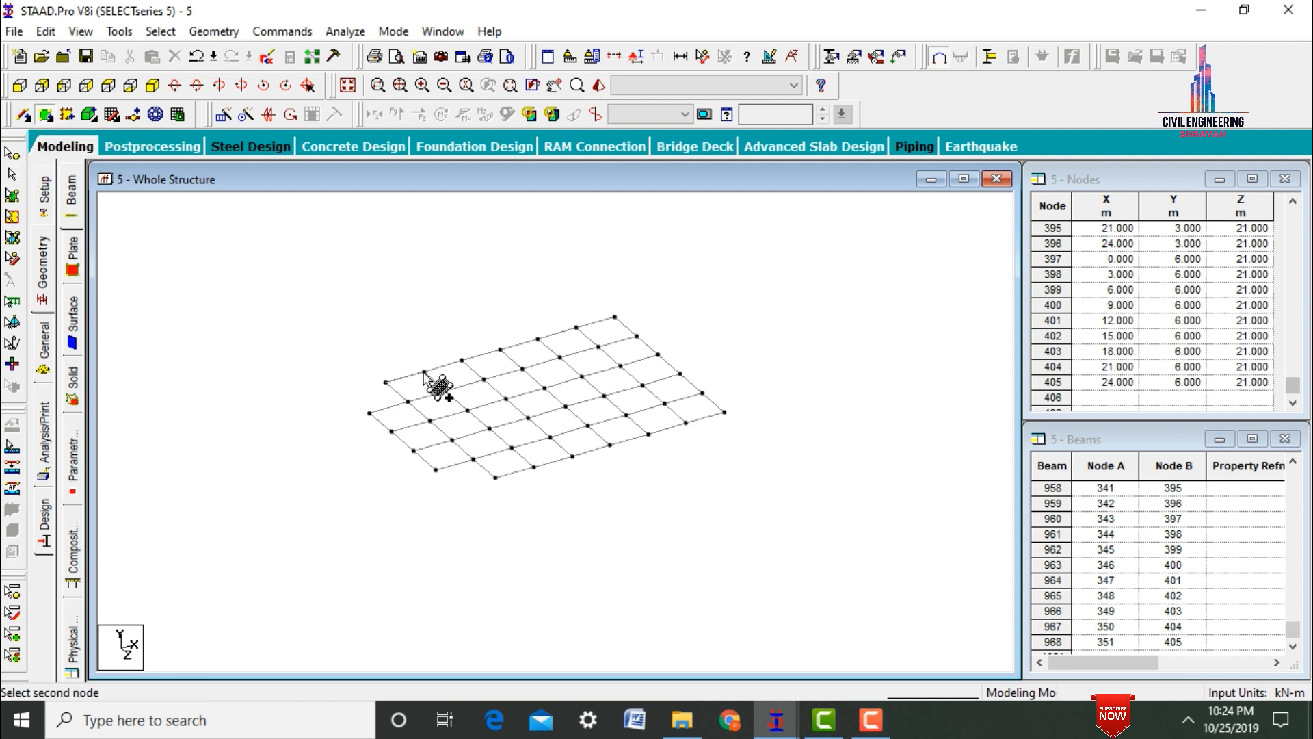
pyautogui.click(424, 372)
pyautogui.click(445, 391)
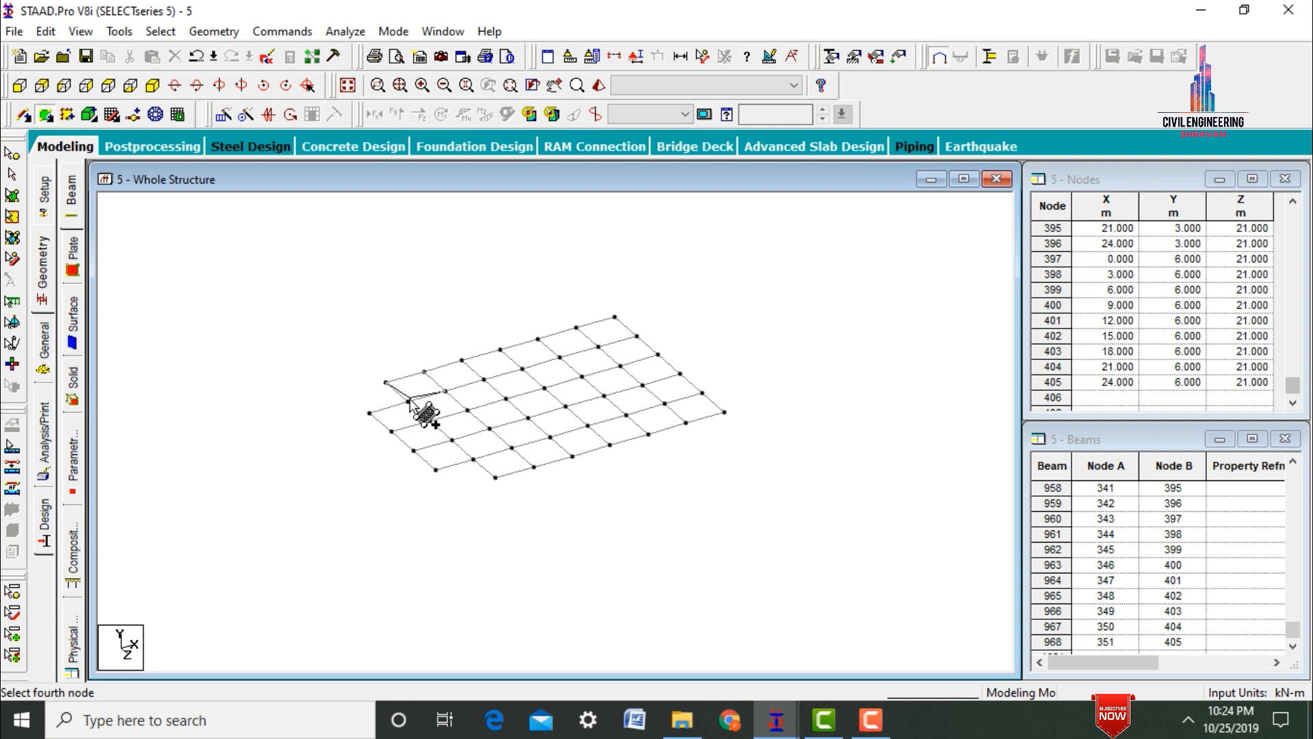
pyautogui.click(408, 401)
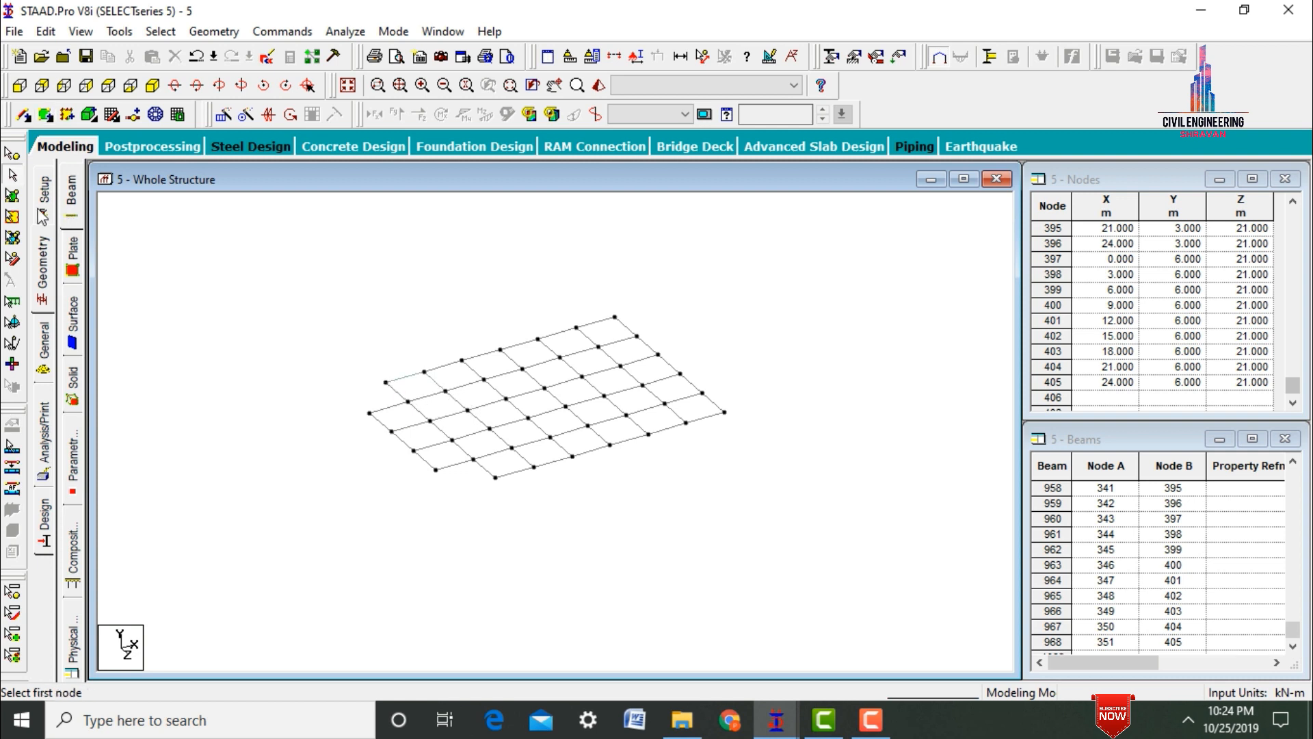
# Select the new back-row plate and copy it along global X with Translational Repeat, using 5 steps at 3 m spacing.
pyautogui.click(12, 195)
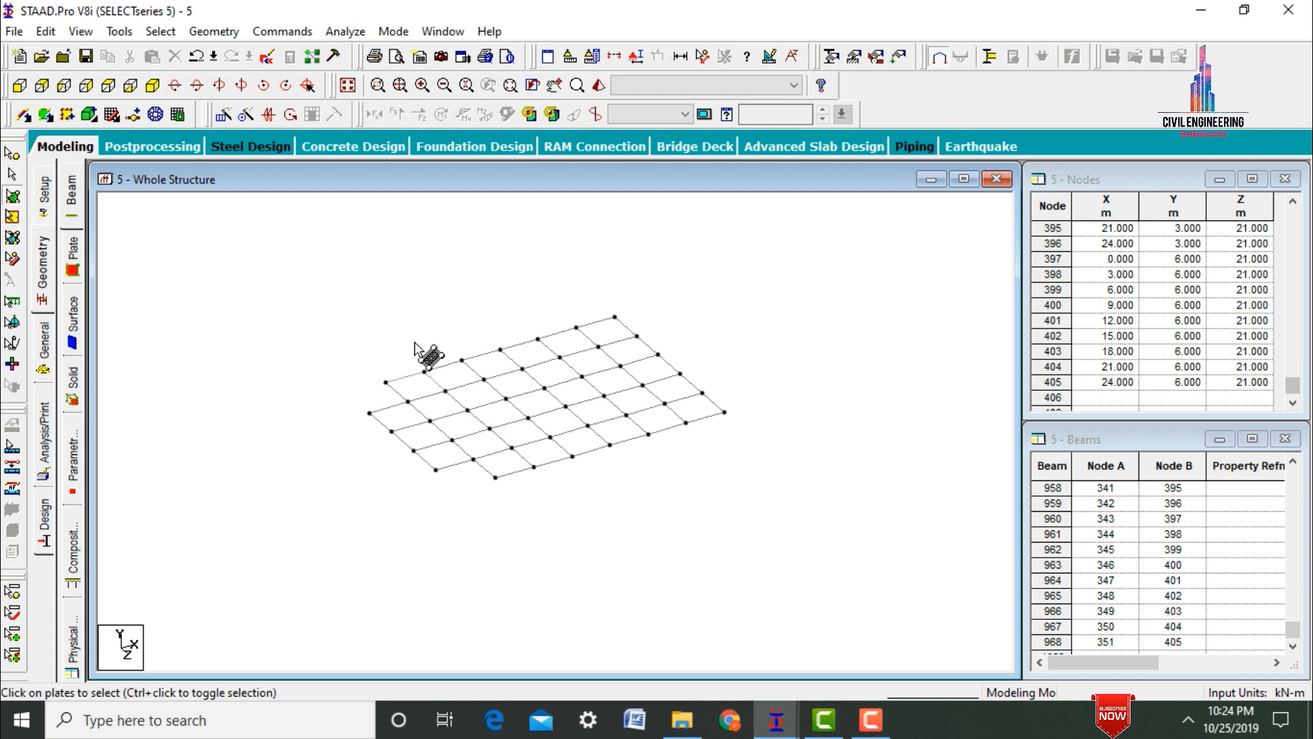
pyautogui.click(422, 388)
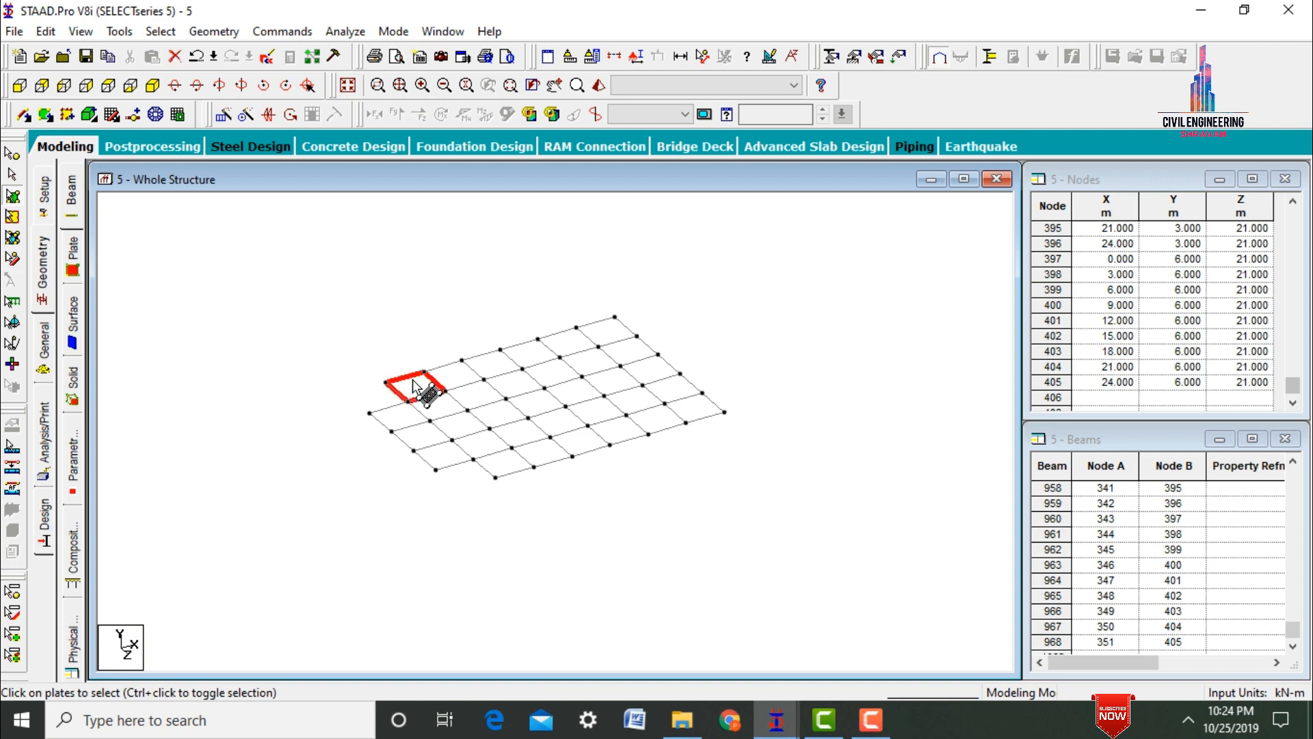
pyautogui.click(220, 123)
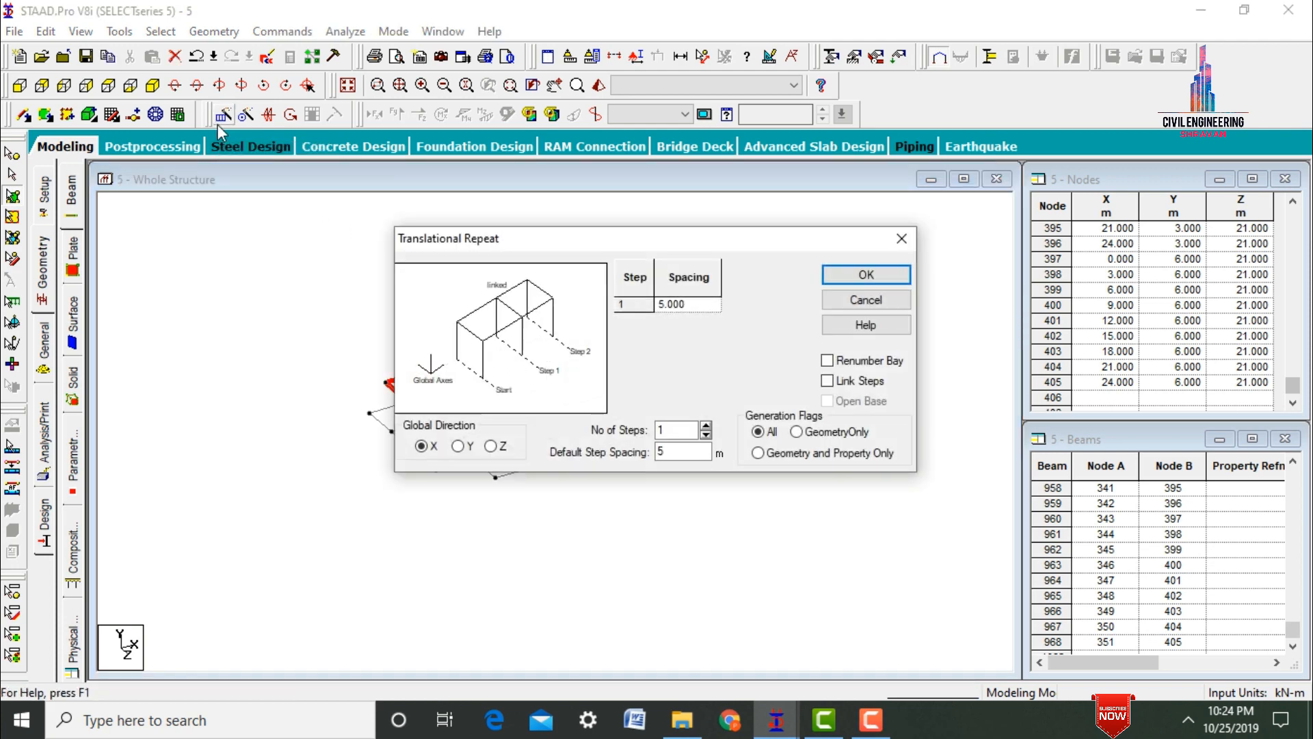
pyautogui.moveTo(556, 240); pyautogui.dragTo(925, 169)
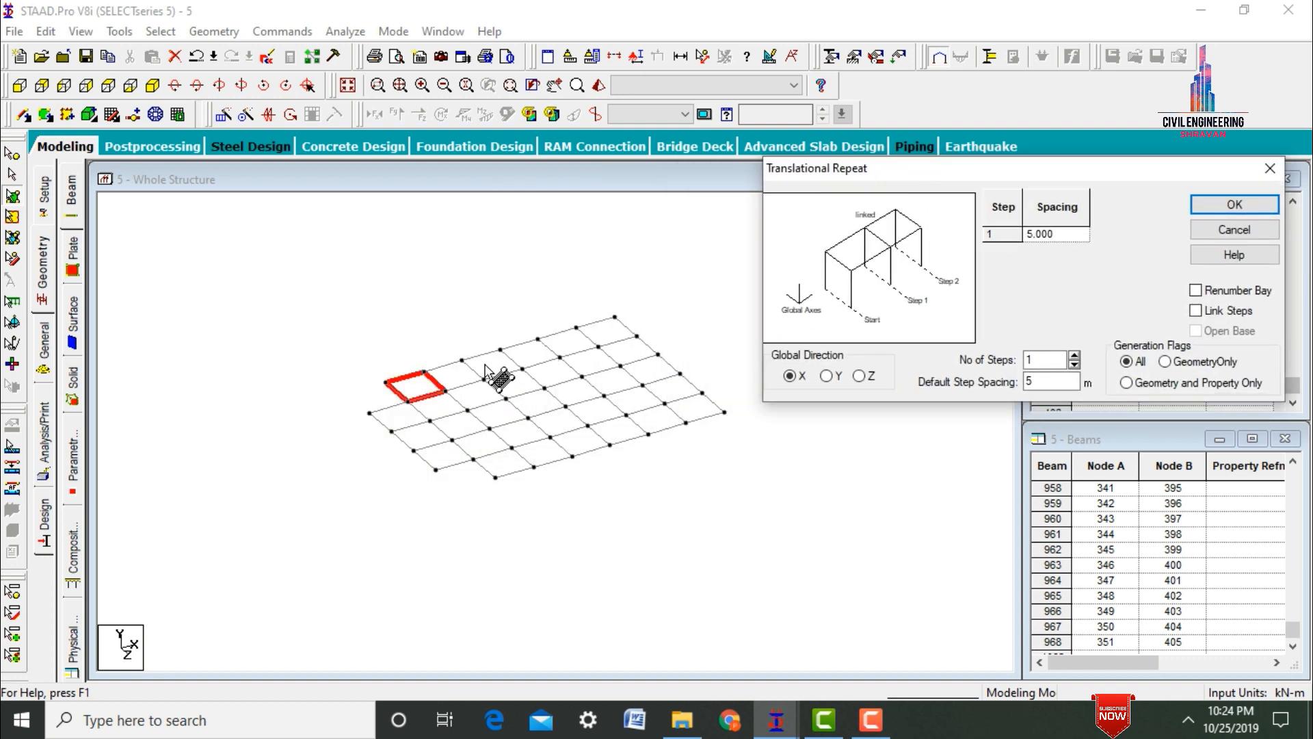
pyautogui.doubleClick(1033, 360)
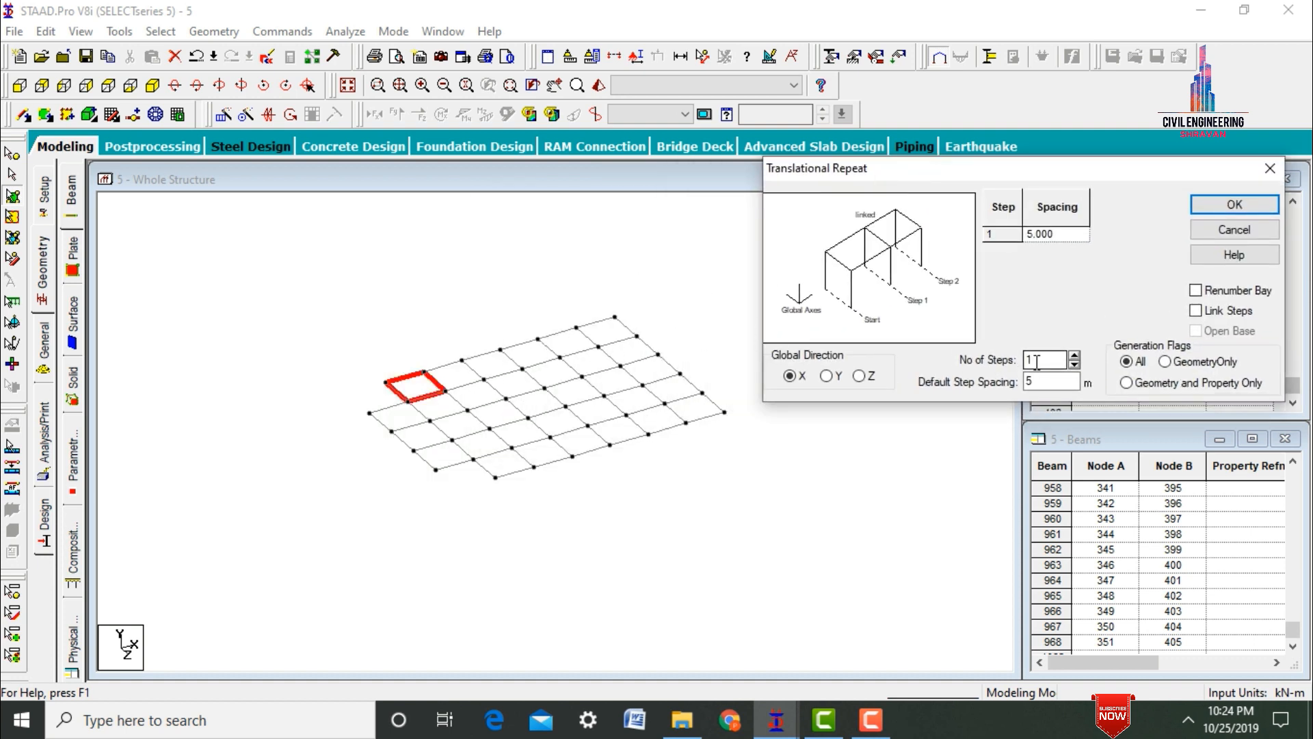
pyautogui.write('5')
pyautogui.press('Tab')
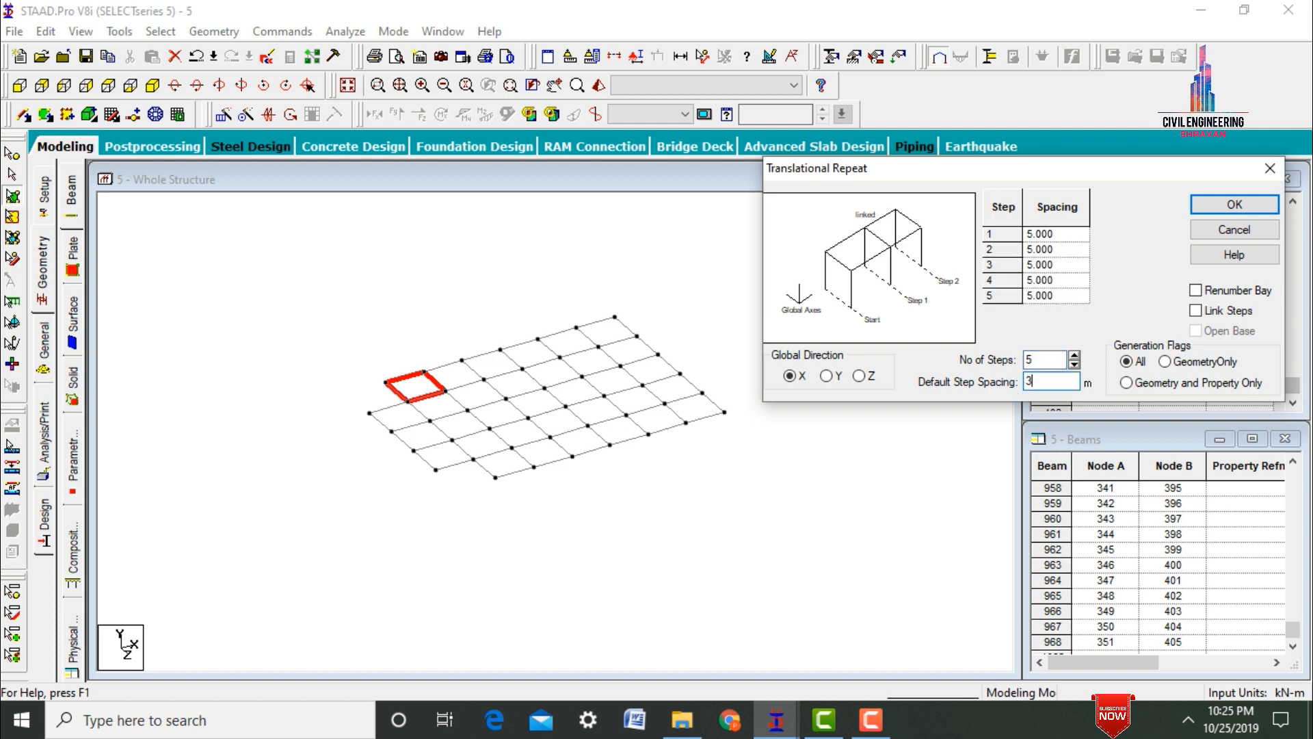
pyautogui.write('3')
pyautogui.press('Return')
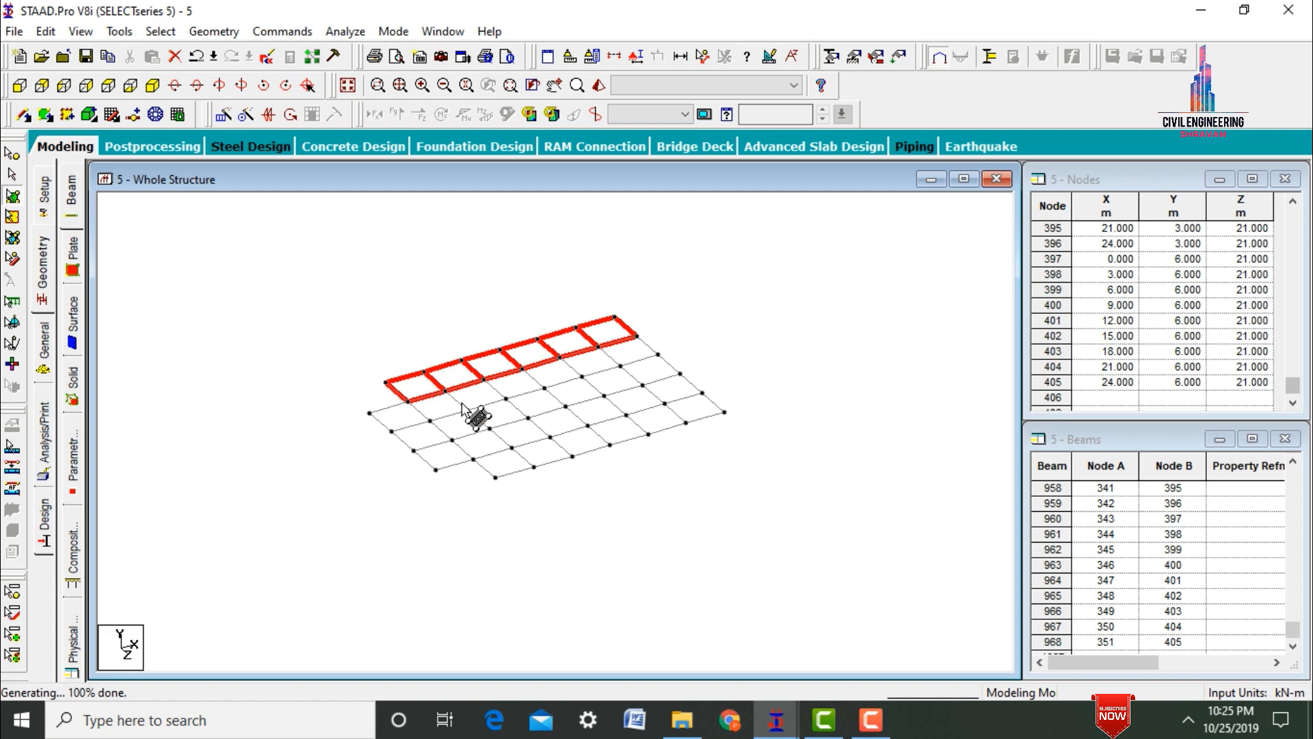
# Copy the third-floor back row of plates along global Z with Translational Repeat, using 4 steps at 3 m spacing, and clear the selection.
pyautogui.click(226, 120)
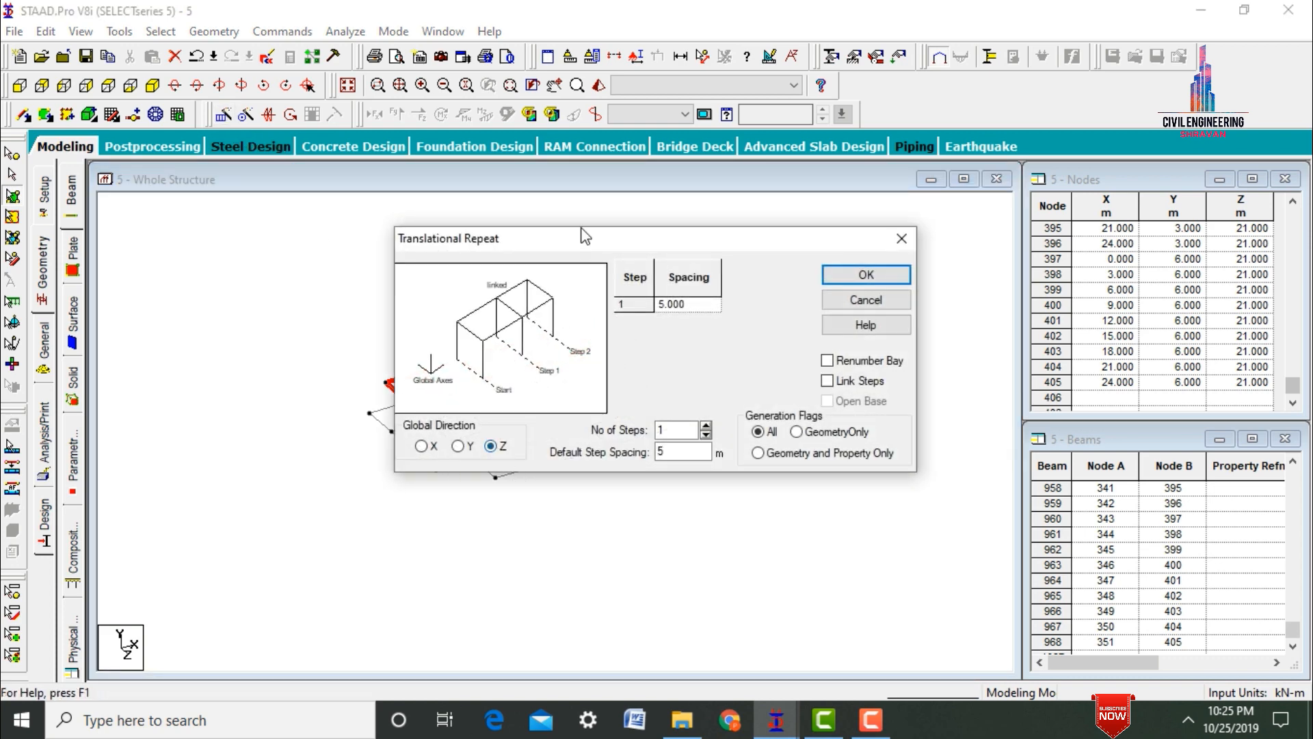
pyautogui.moveTo(578, 243); pyautogui.dragTo(903, 92)
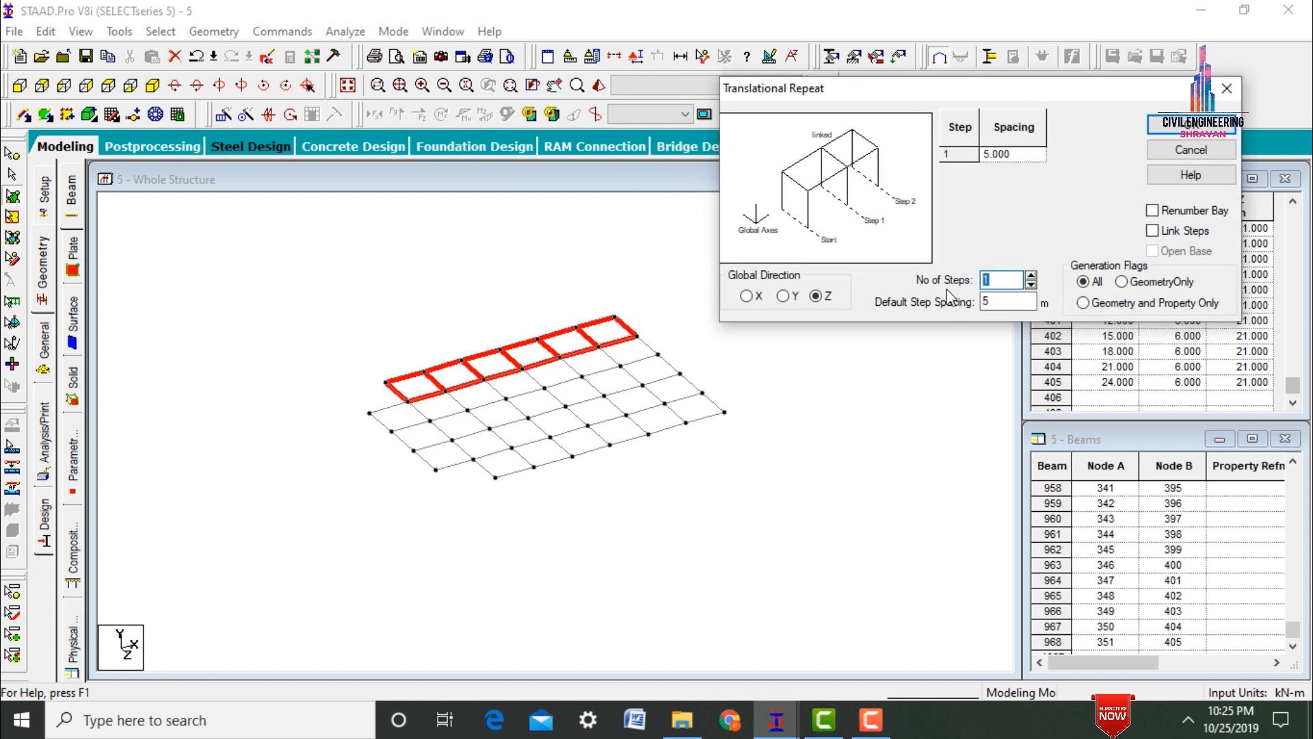
pyautogui.write('4')
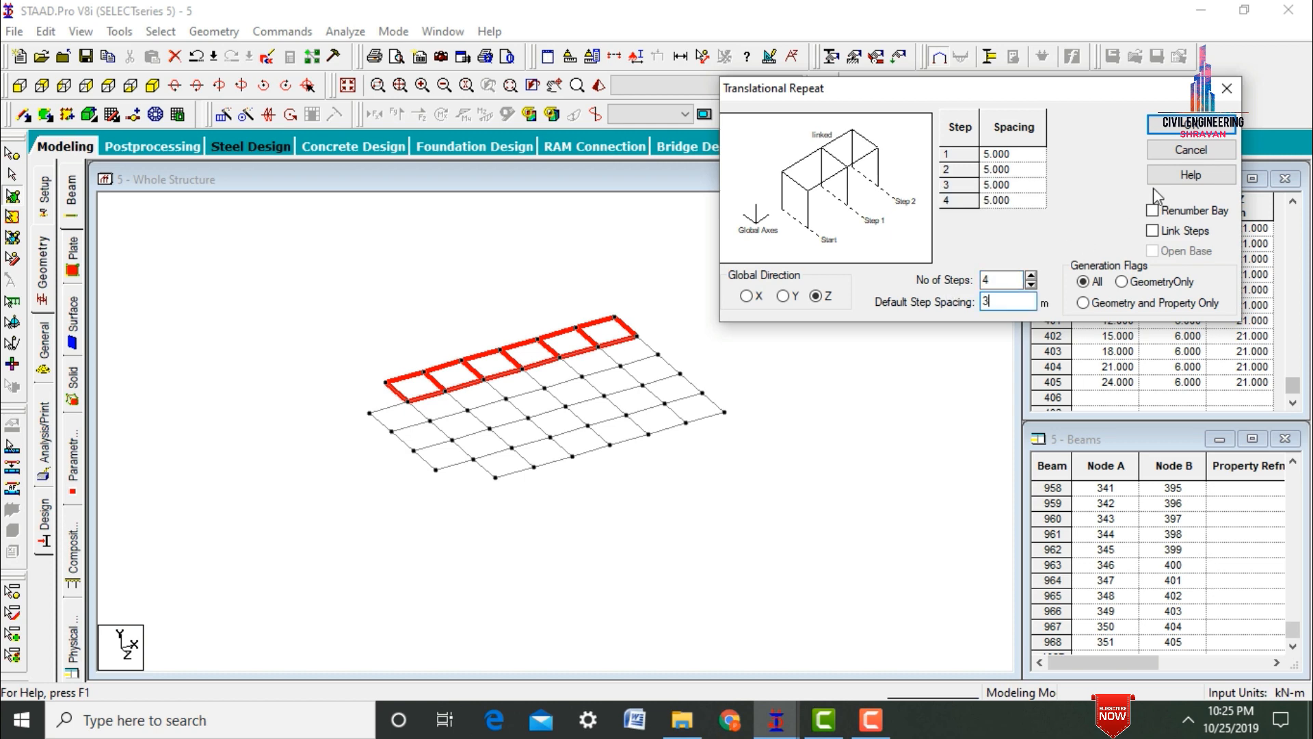
pyautogui.click(1190, 124)
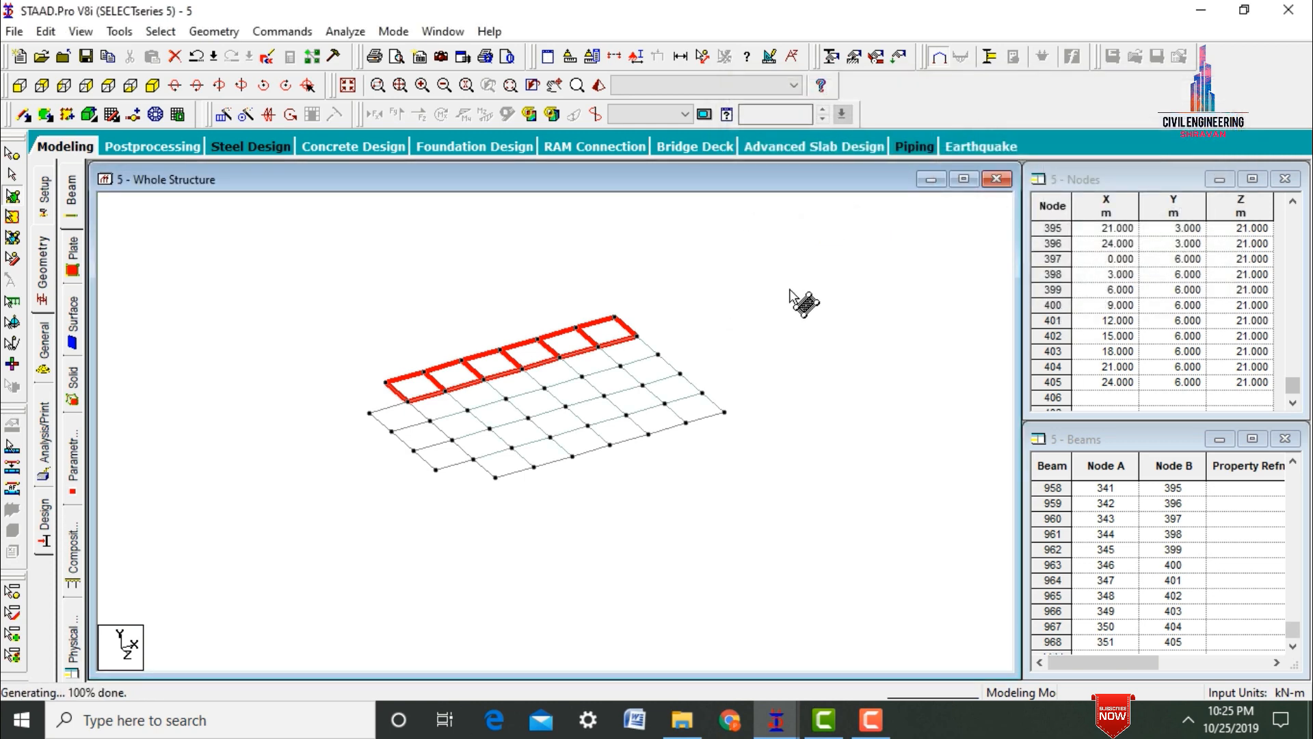
pyautogui.click(790, 289)
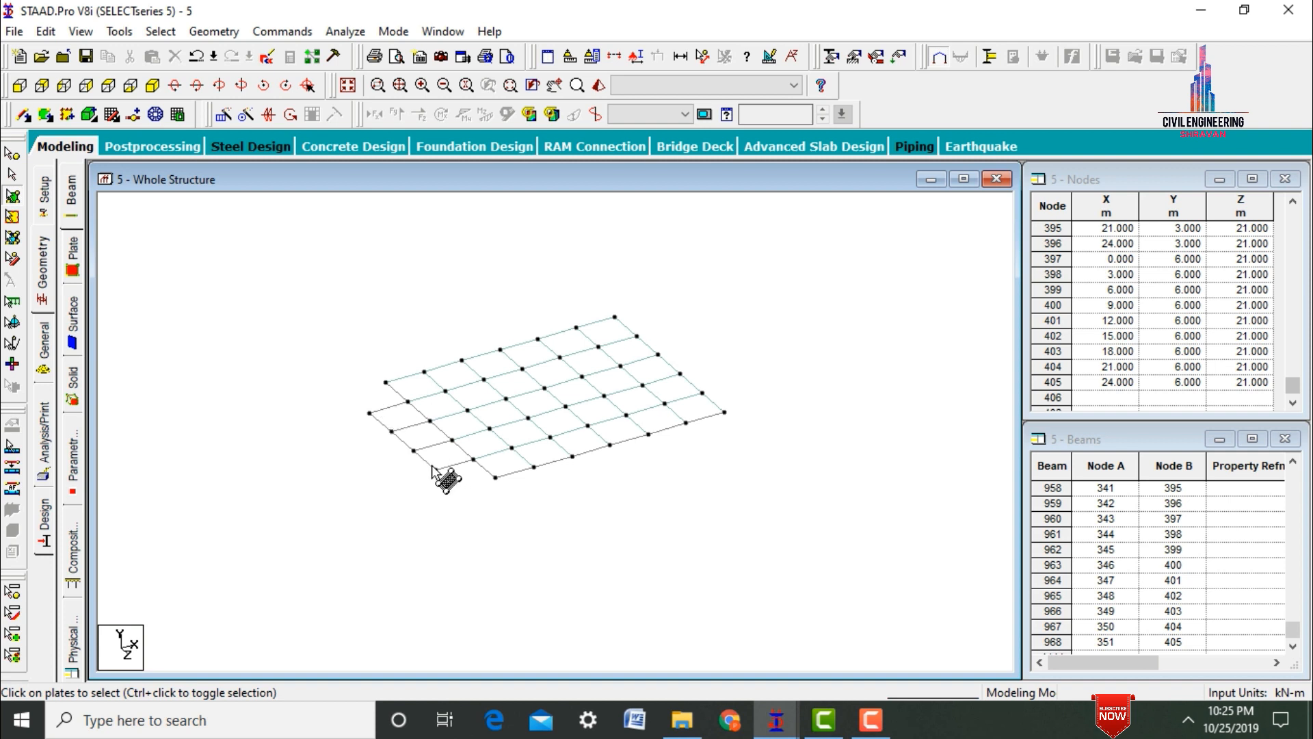
# Add a four-noded plate in the rearmost bay of the third floor's projecting three-bay side strip.
pyautogui.click(46, 117)
pyautogui.click(372, 414)
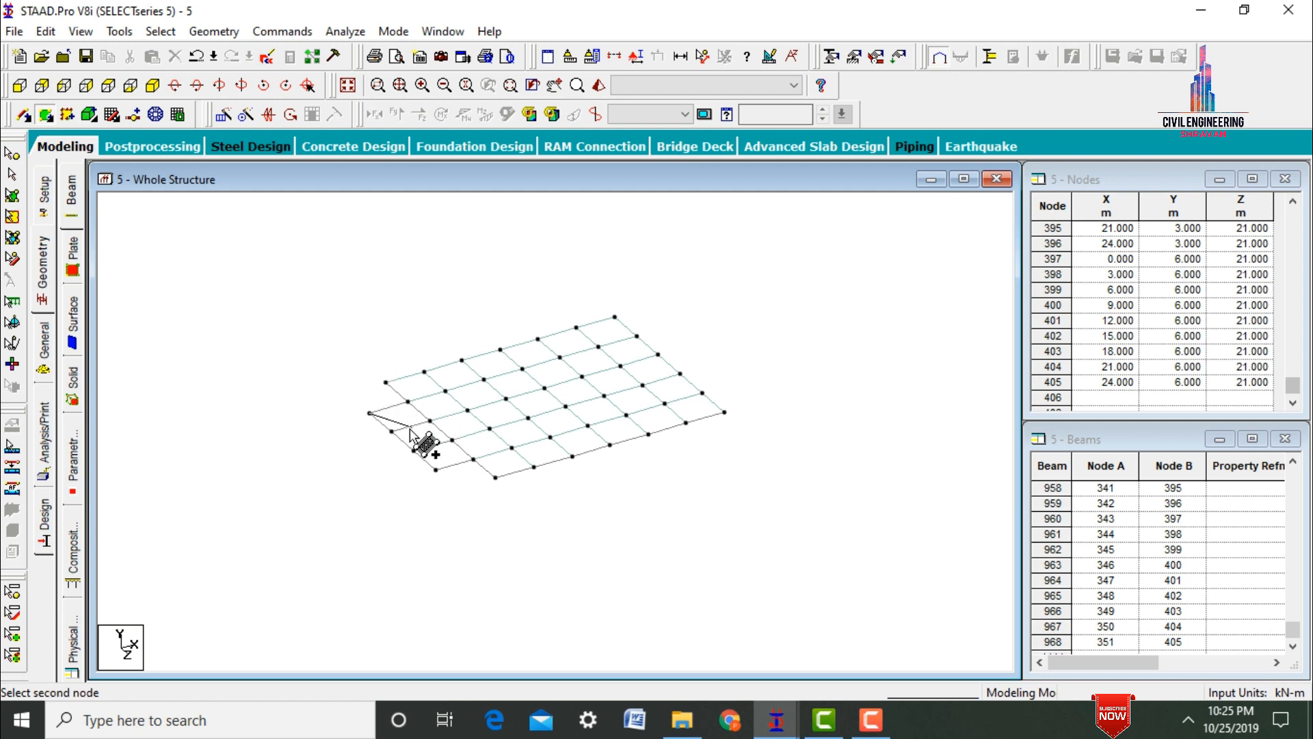
pyautogui.click(392, 431)
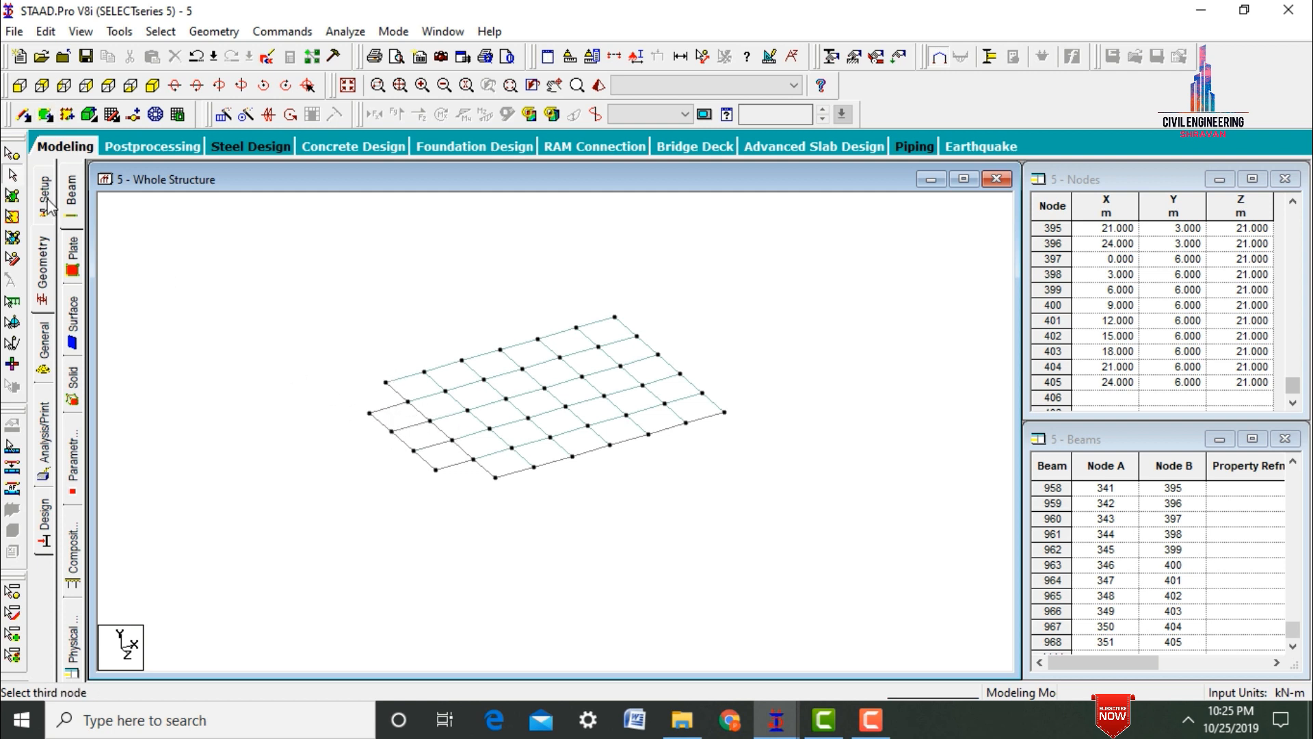
# Select the side-strip plate and copy it along global Z with Translational Repeat, using 2 steps at 3 m spacing.
pyautogui.click(13, 194)
pyautogui.click(414, 418)
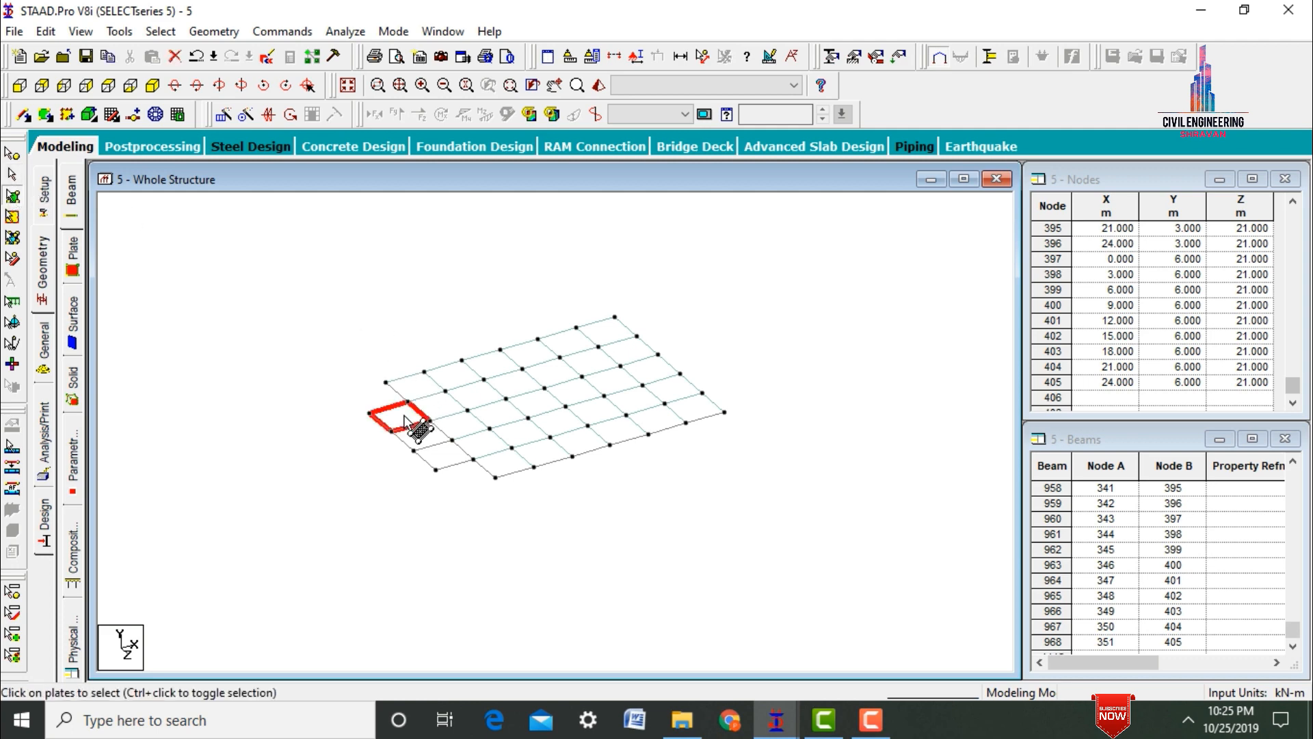
pyautogui.click(223, 116)
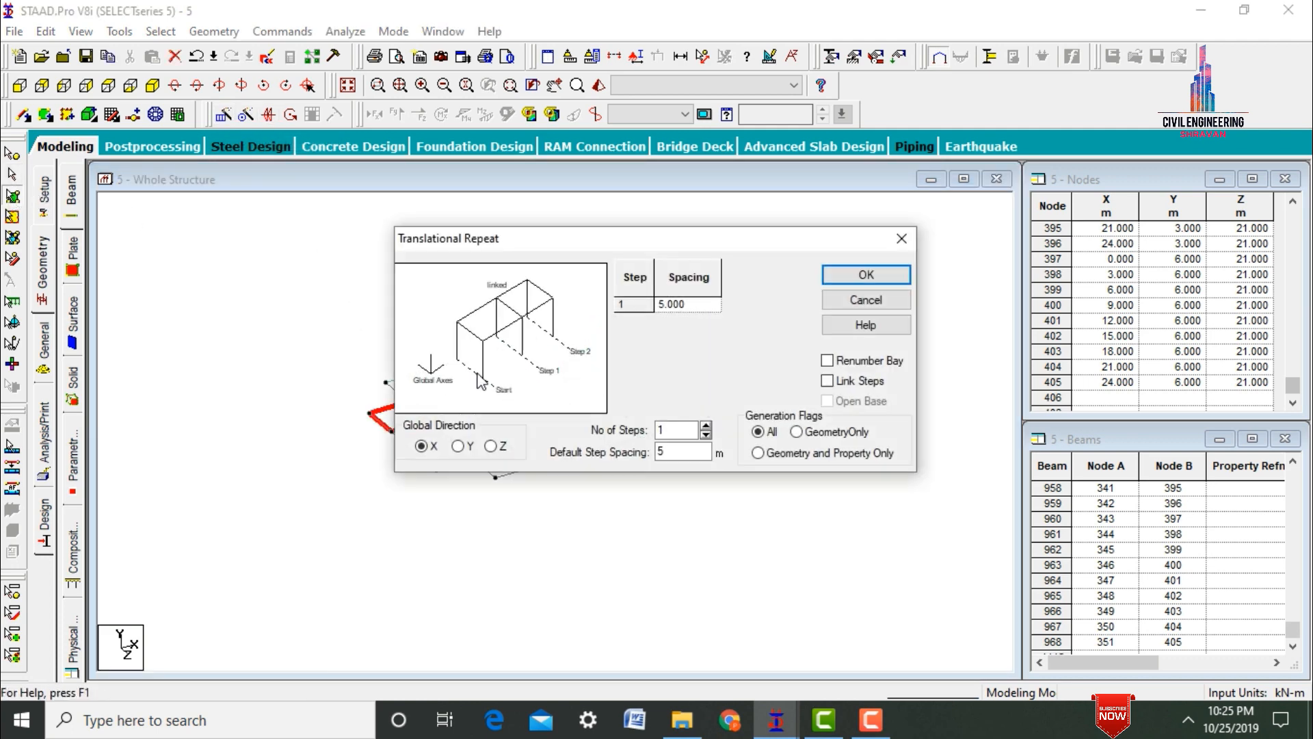
pyautogui.moveTo(627, 233); pyautogui.dragTo(855, 220)
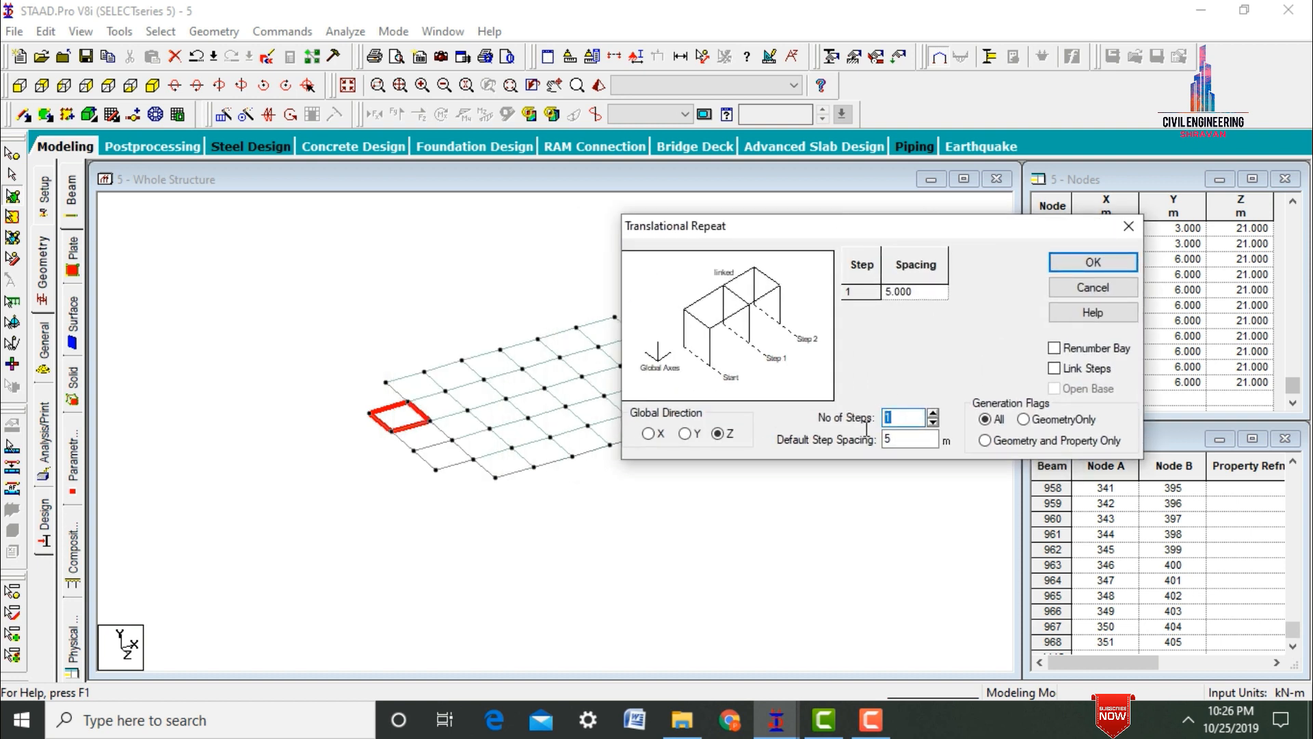
pyautogui.write('2')
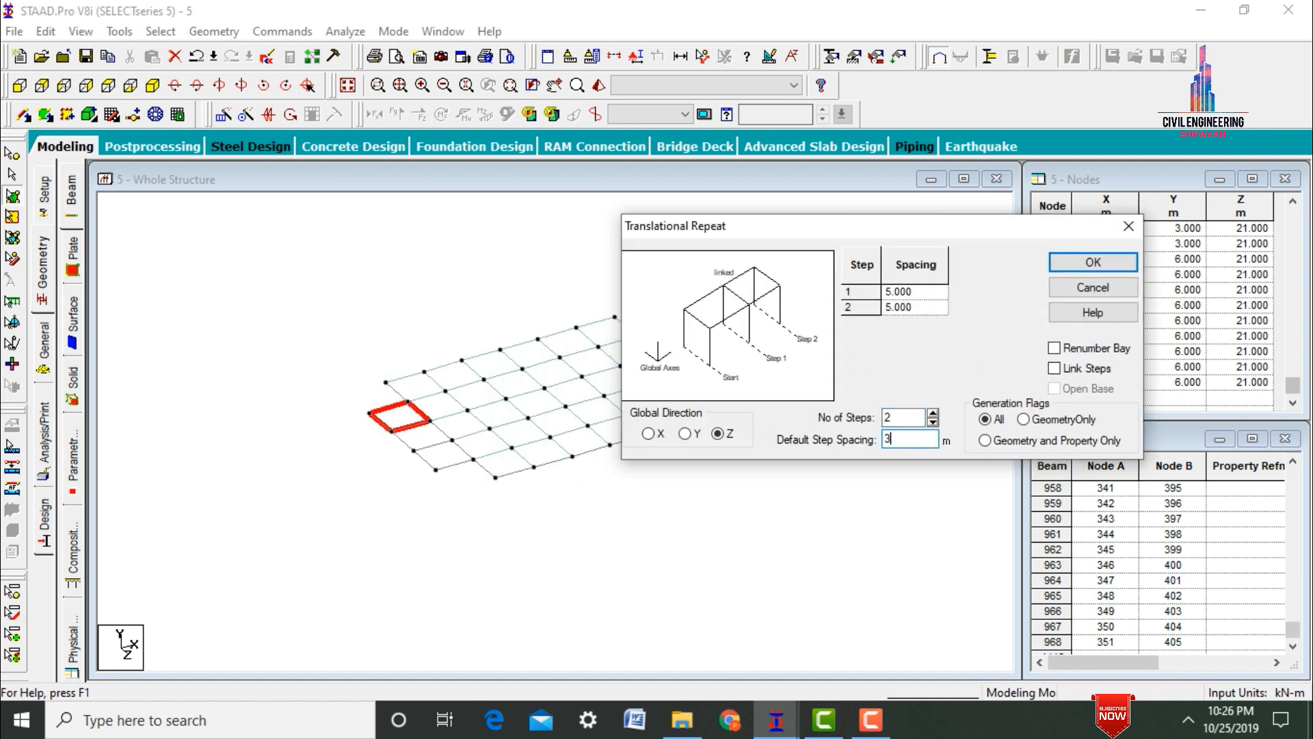
pyautogui.click(1087, 262)
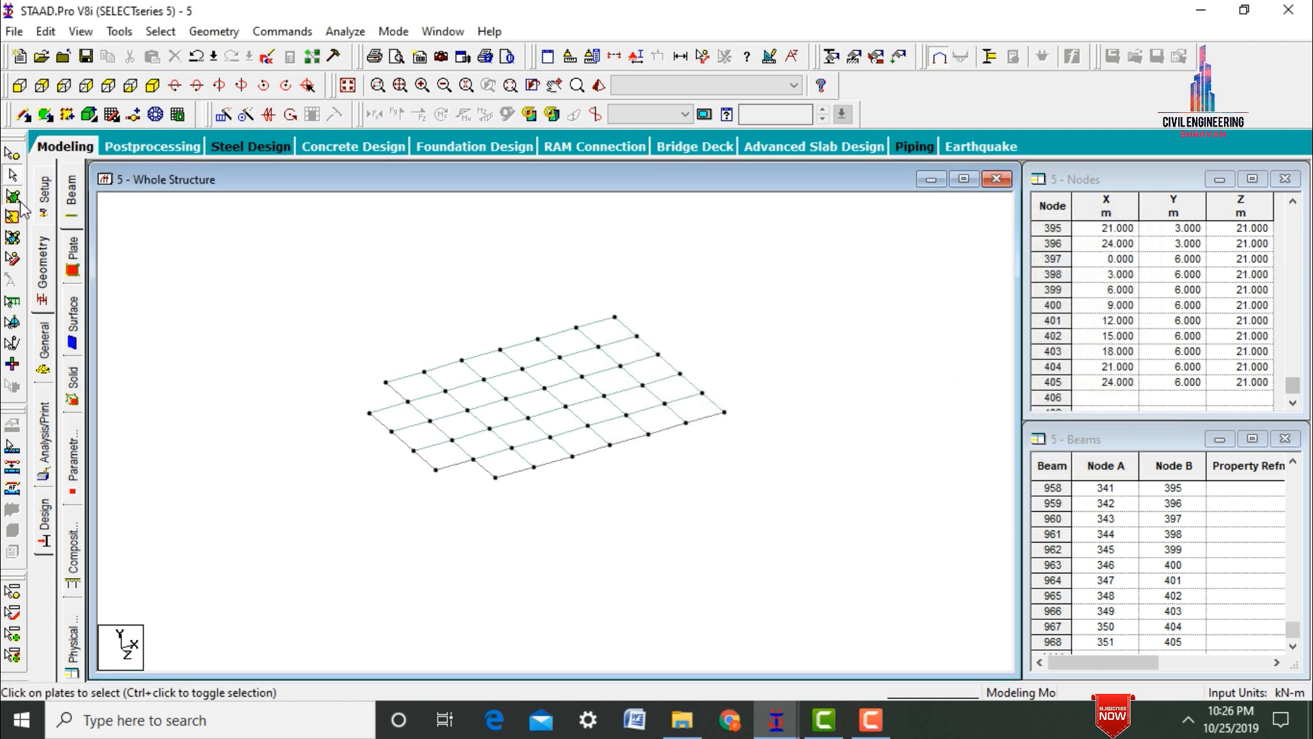
# Select the whole third-floor layout, show the full structure and copy the selection along global Y with Translational Repeat, using 2 steps at 3 m spacing.
pyautogui.hotkey('ctrl', 'a')
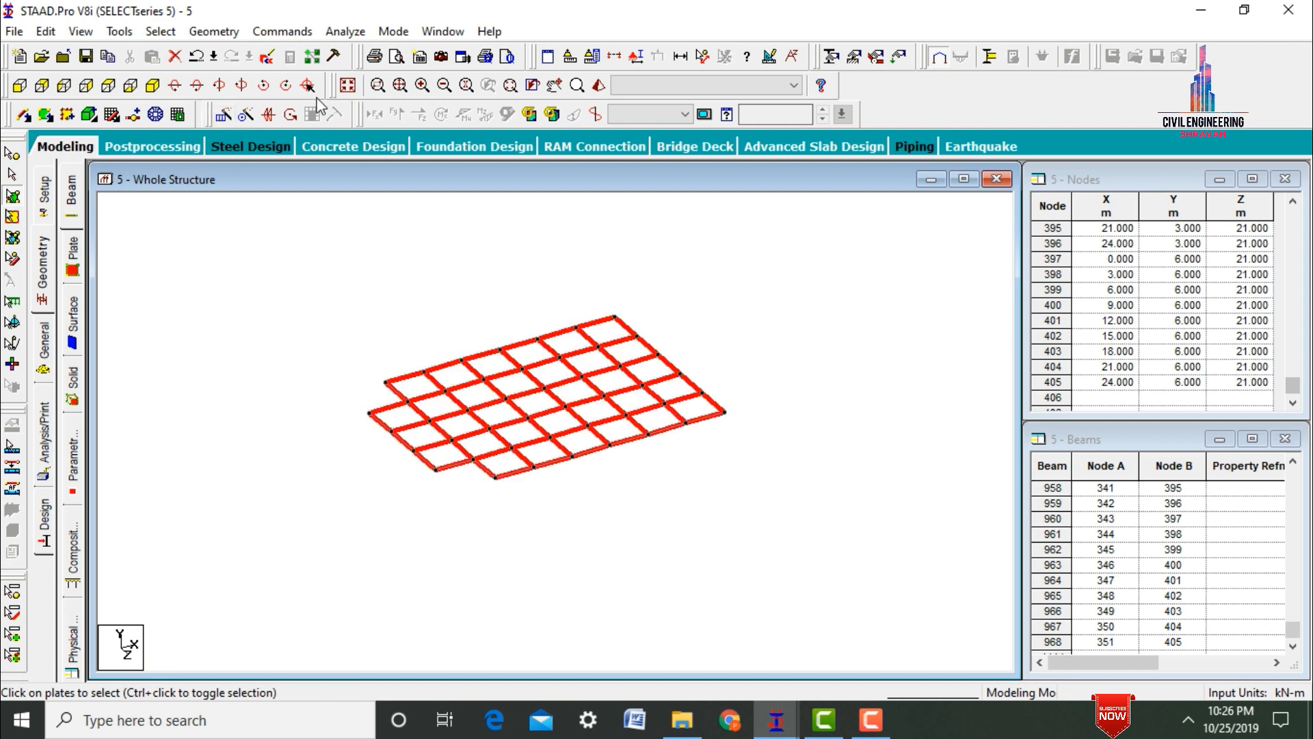
pyautogui.click(348, 86)
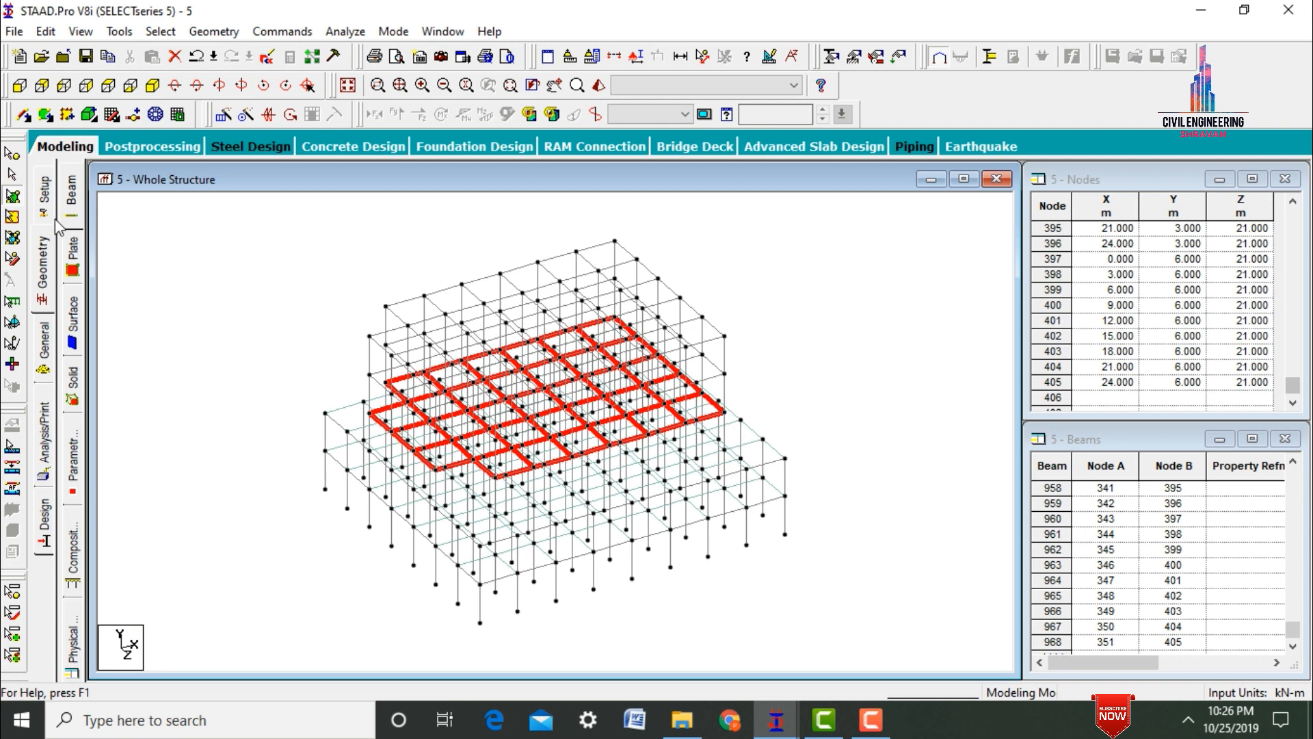
pyautogui.click(14, 86)
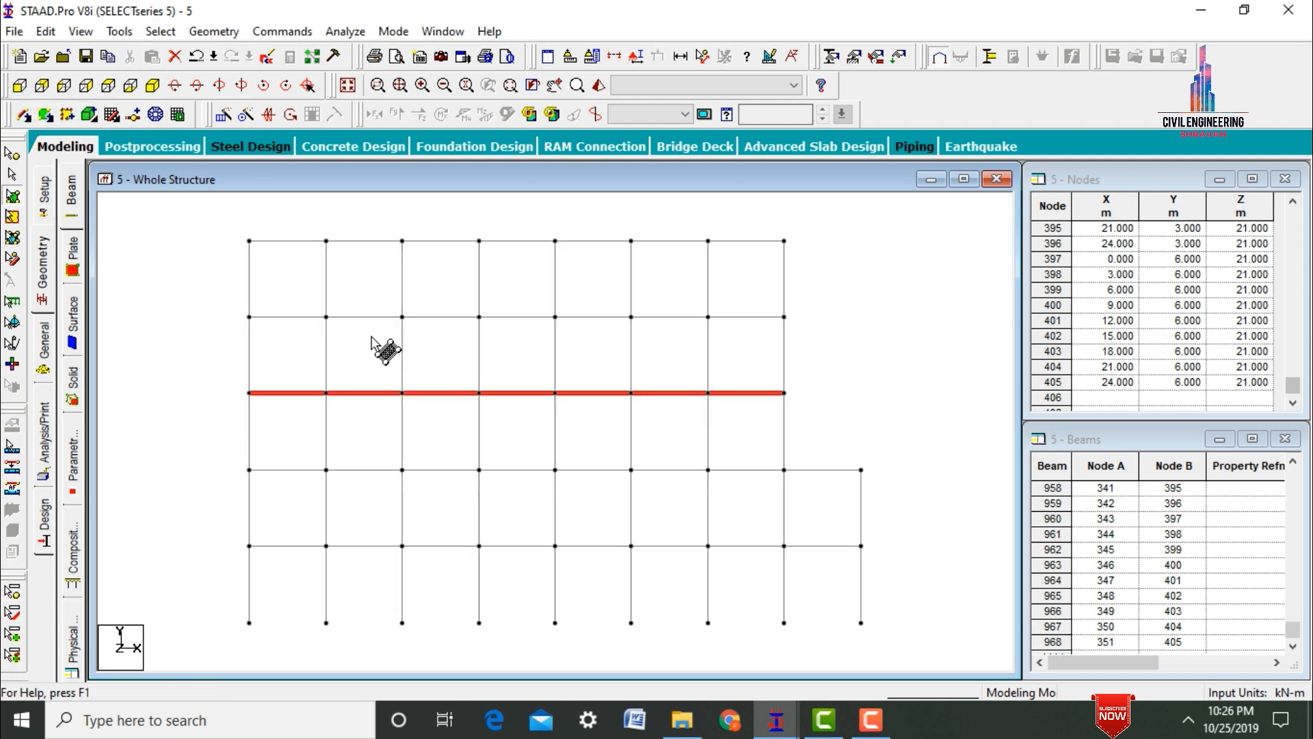
pyautogui.click(152, 86)
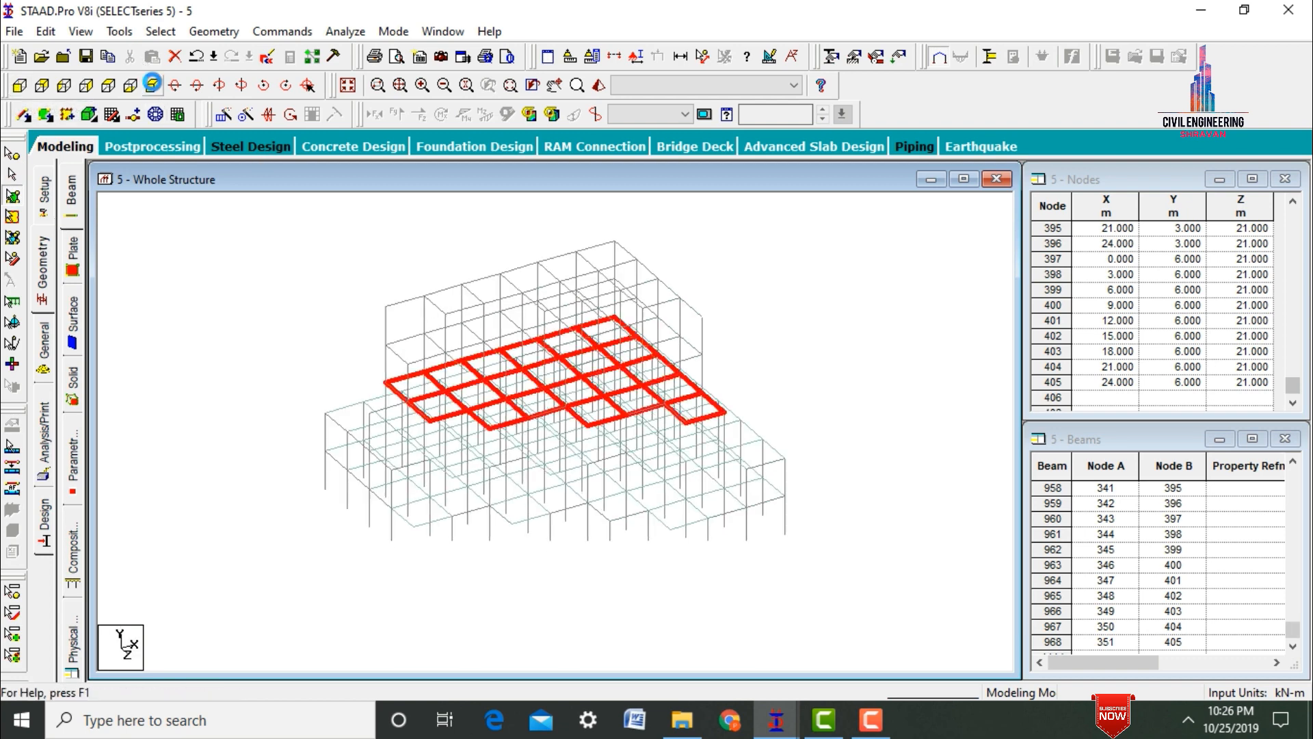
pyautogui.click(223, 114)
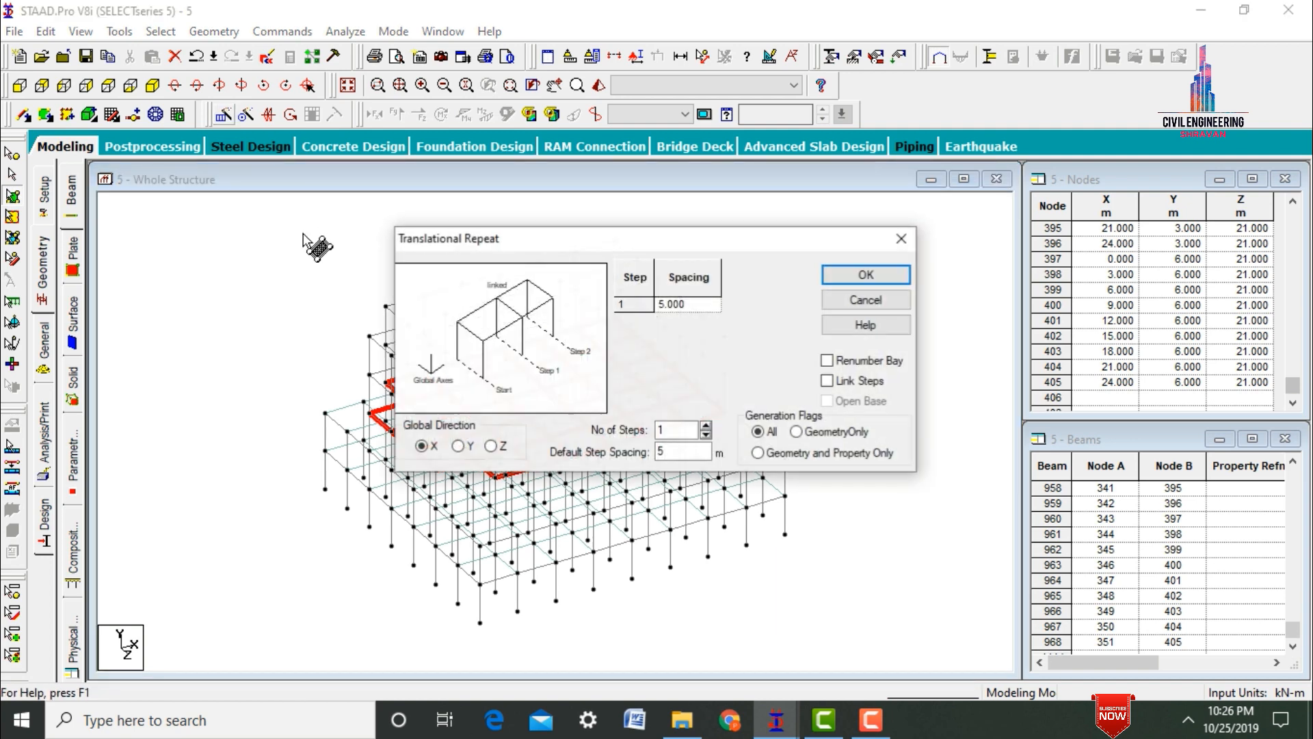
pyautogui.click(458, 447)
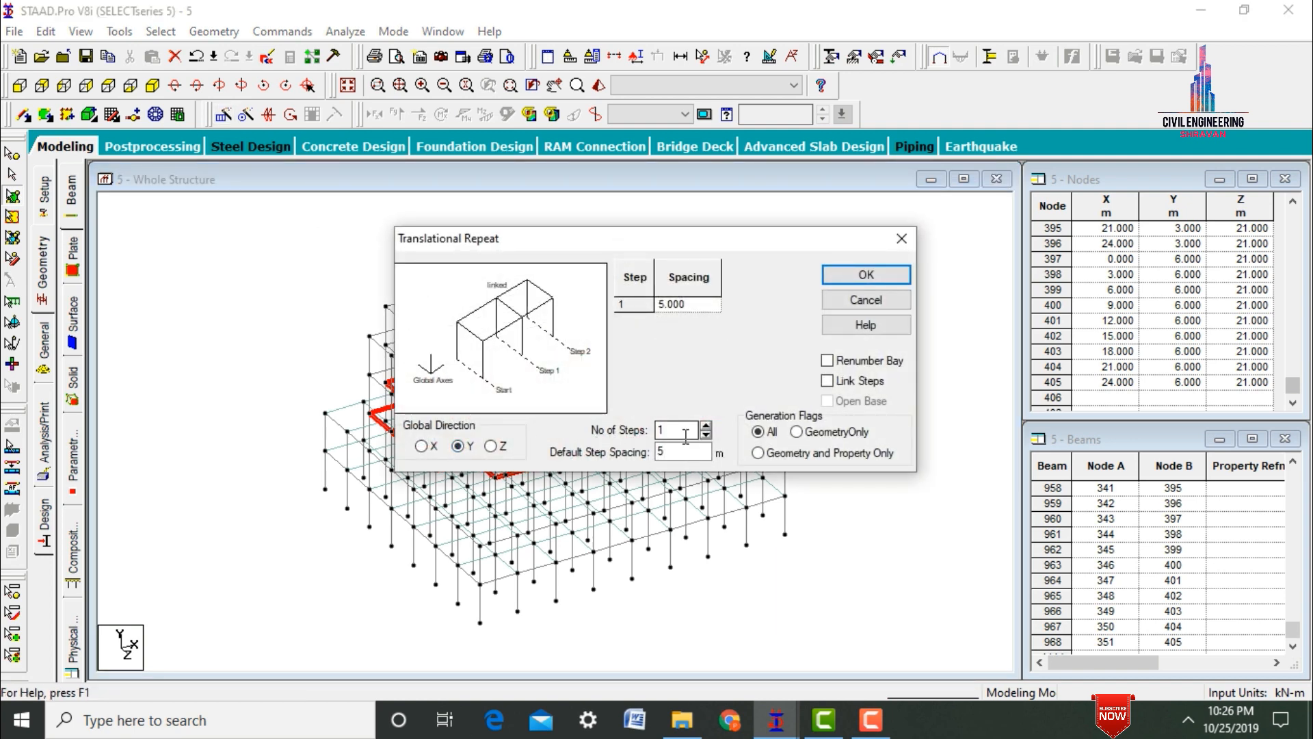
pyautogui.write('2')
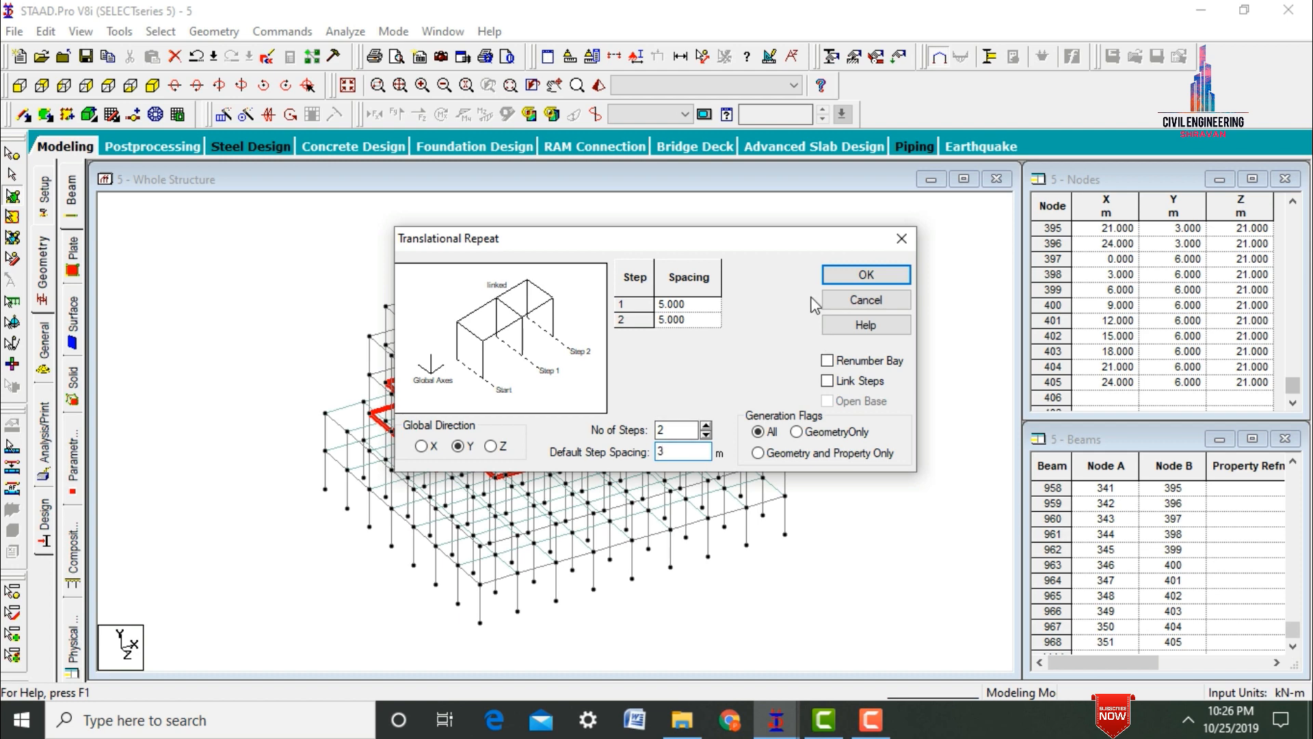
pyautogui.click(849, 279)
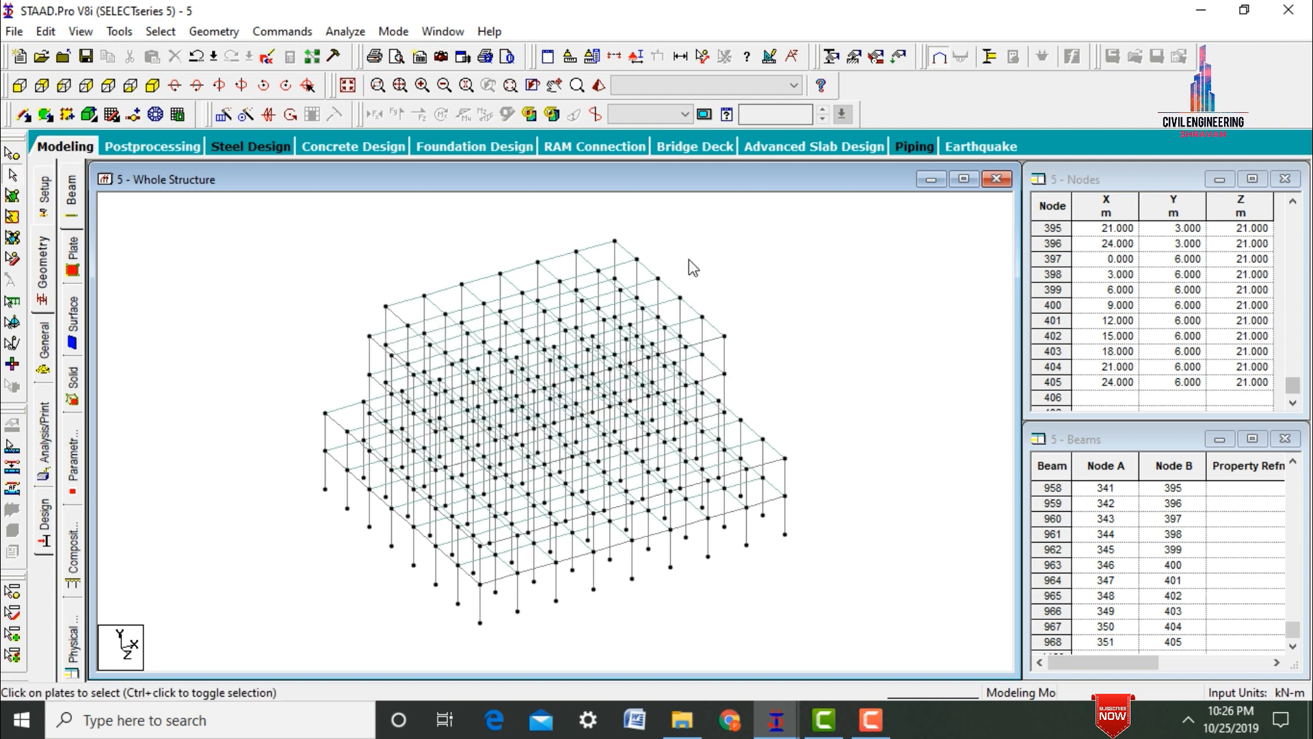
# Open the 3D rendered view and inspect the floor plates of all storeys from several sides.
pyautogui.click(591, 116)
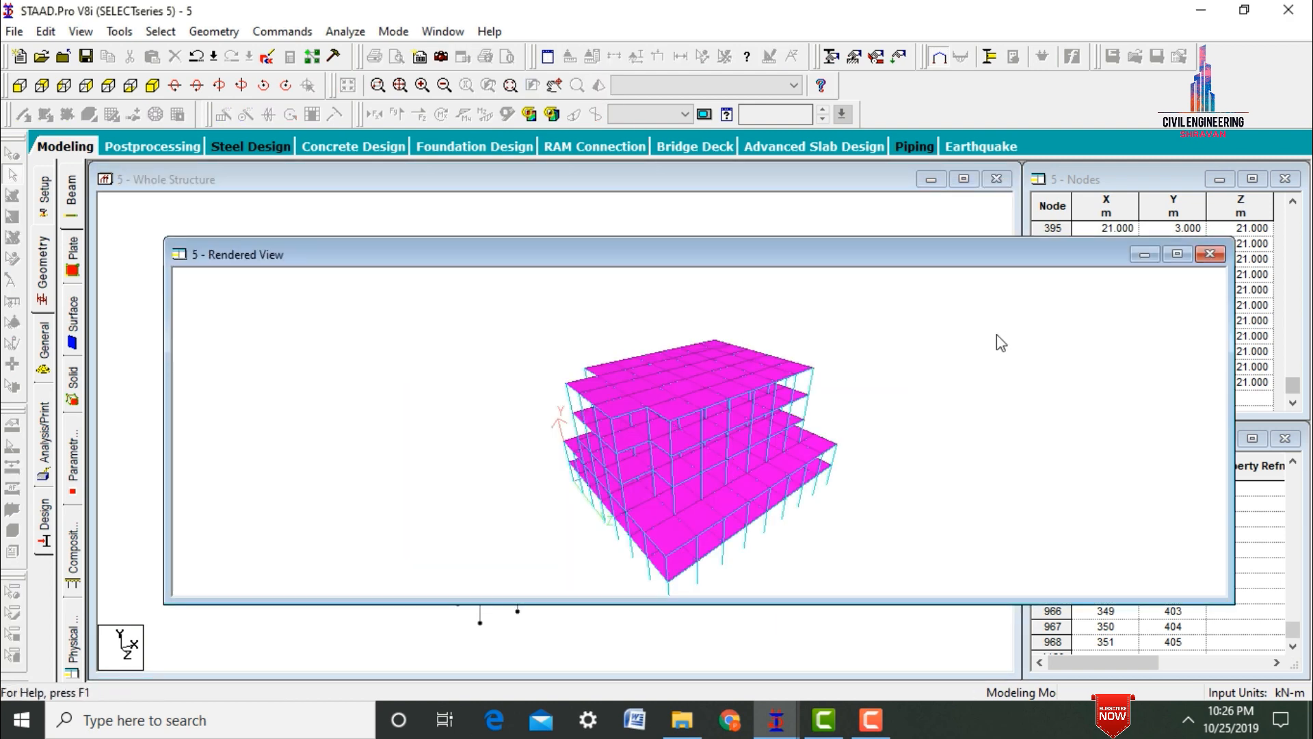
pyautogui.click(1177, 254)
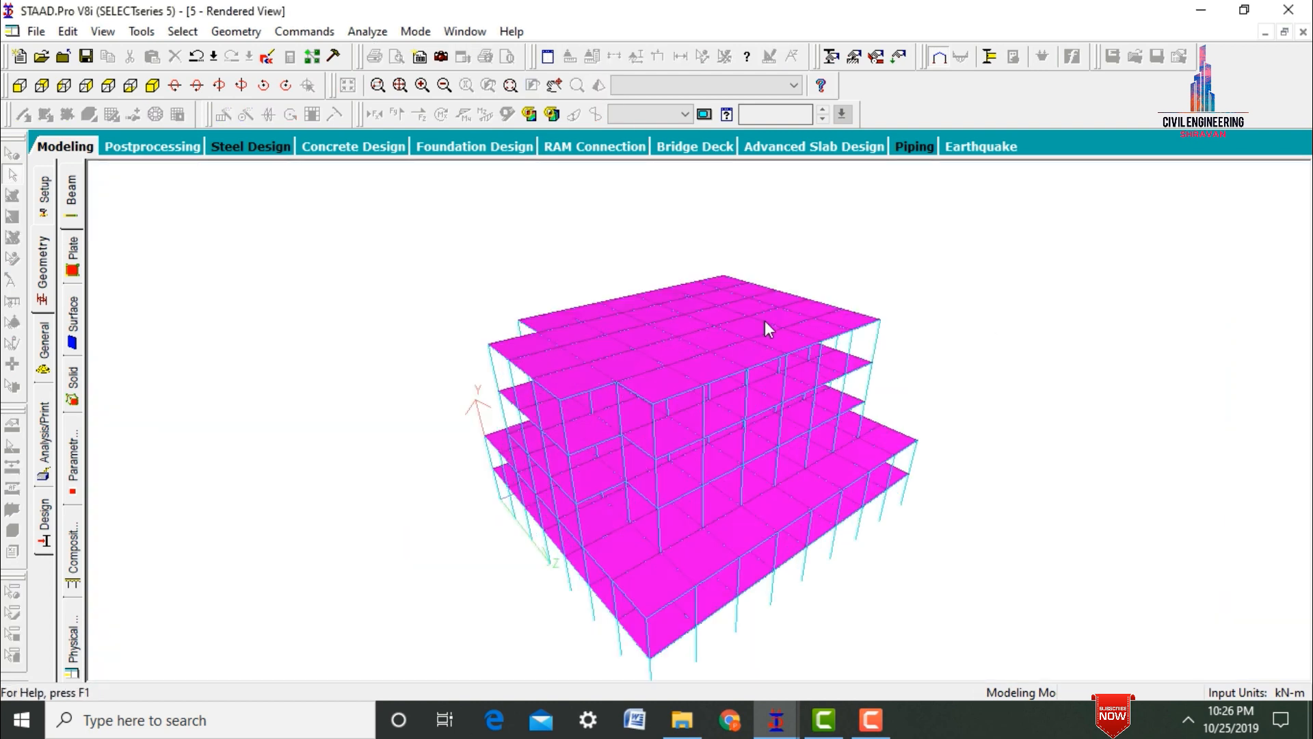
pyautogui.moveTo(764, 320); pyautogui.dragTo(824, 305)
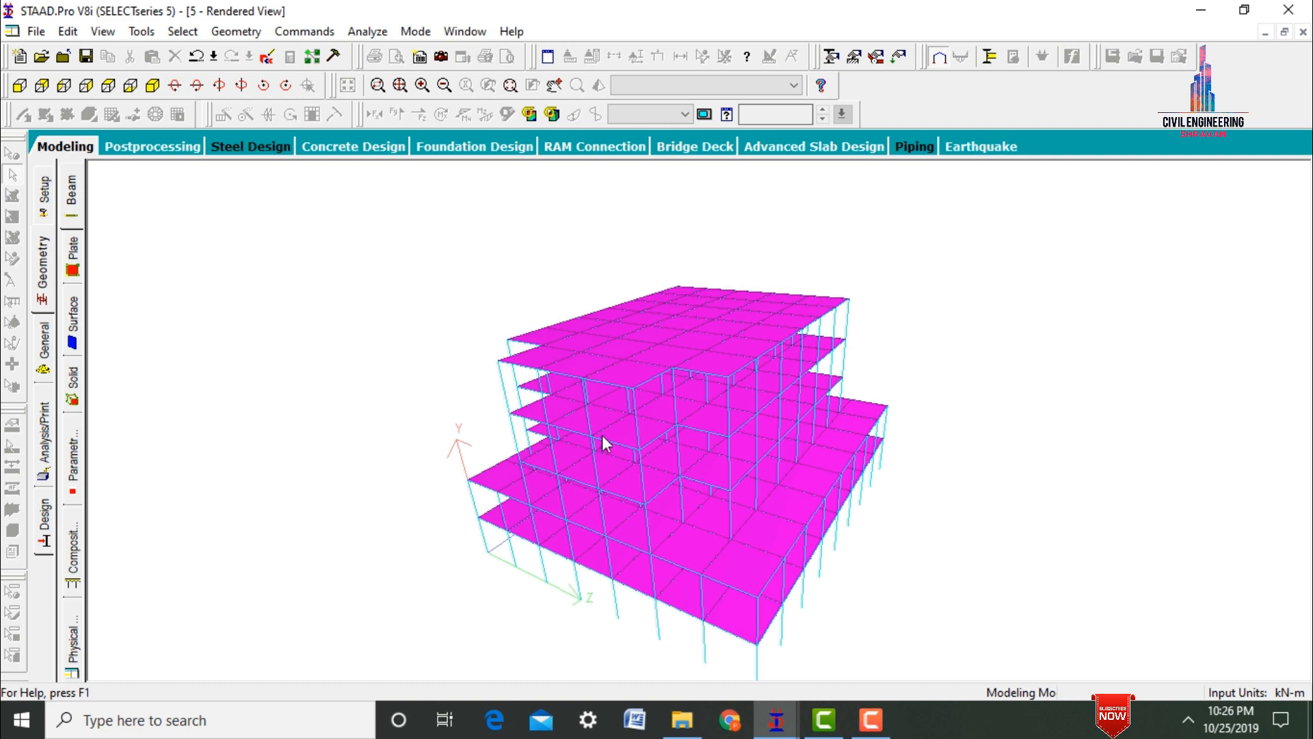
pyautogui.moveTo(477, 440); pyautogui.dragTo(919, 420)
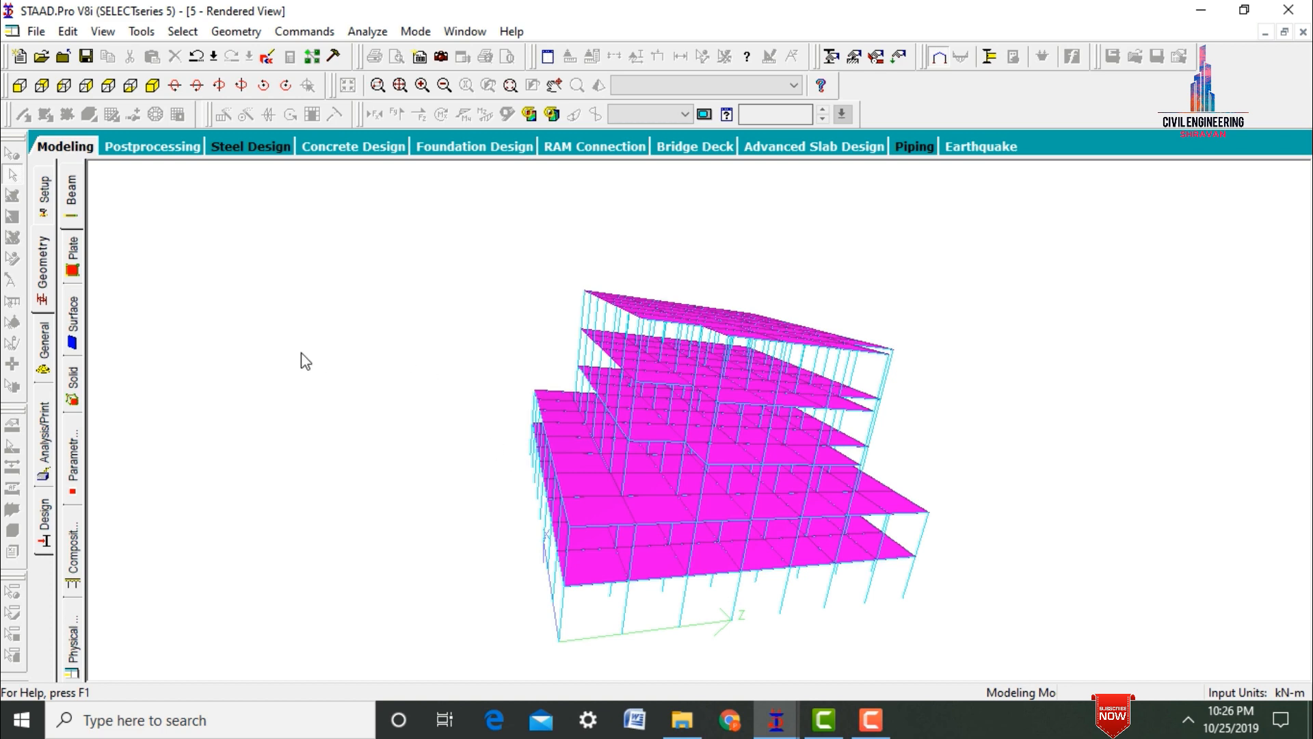
# Define a rectangular concrete section property with YD 0.4 m and ZD 0.3 m.
pyautogui.click(46, 339)
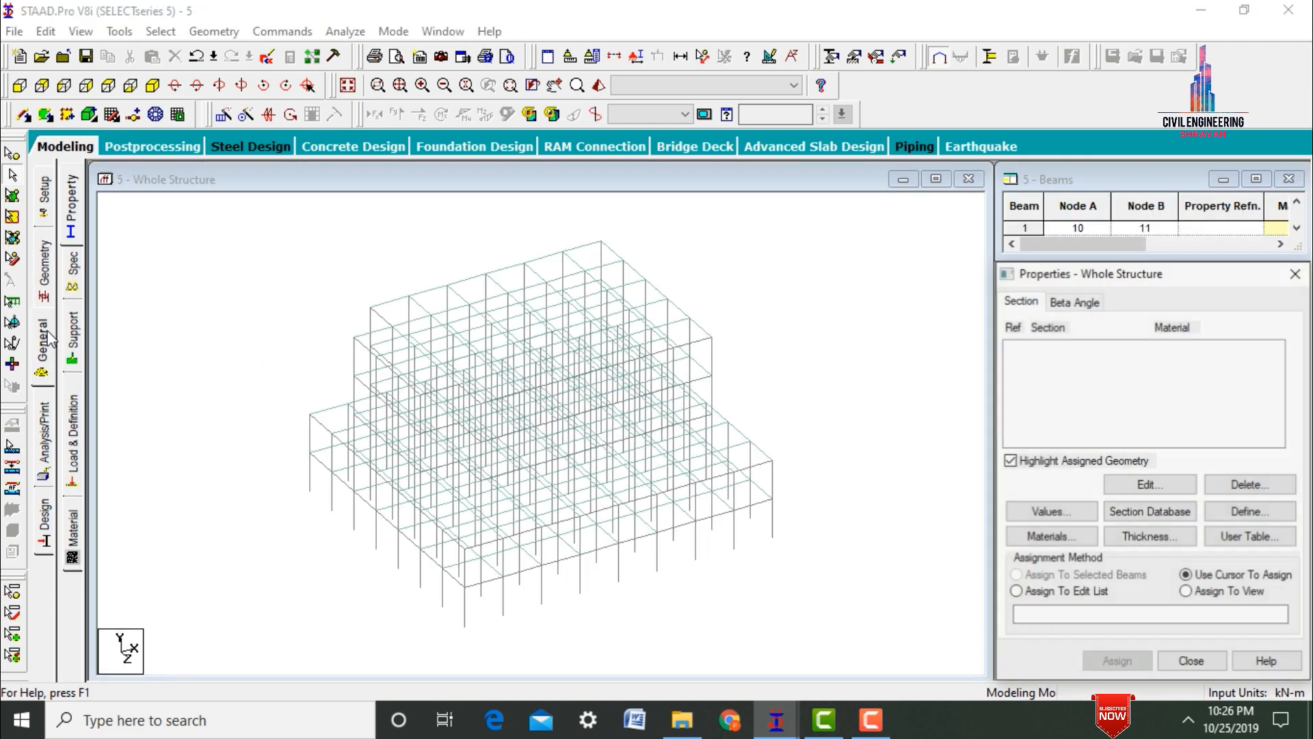
pyautogui.click(66, 220)
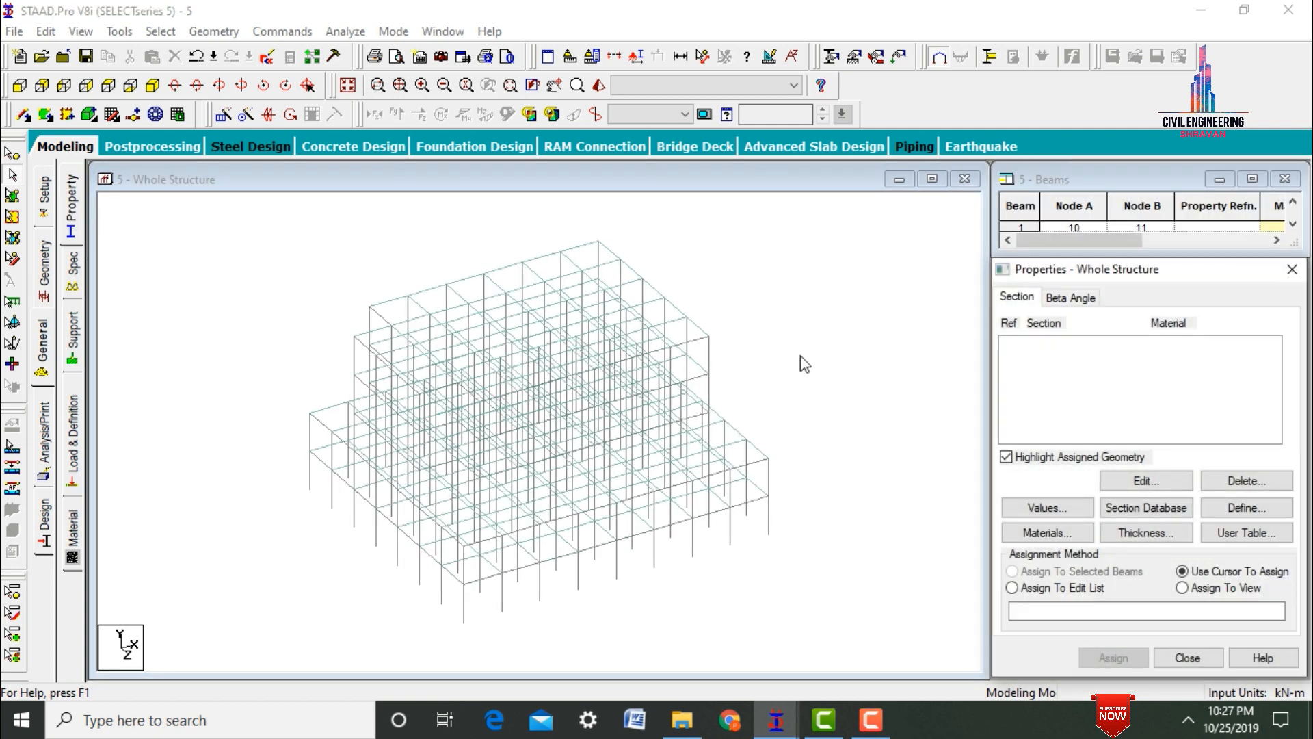
pyautogui.click(1213, 506)
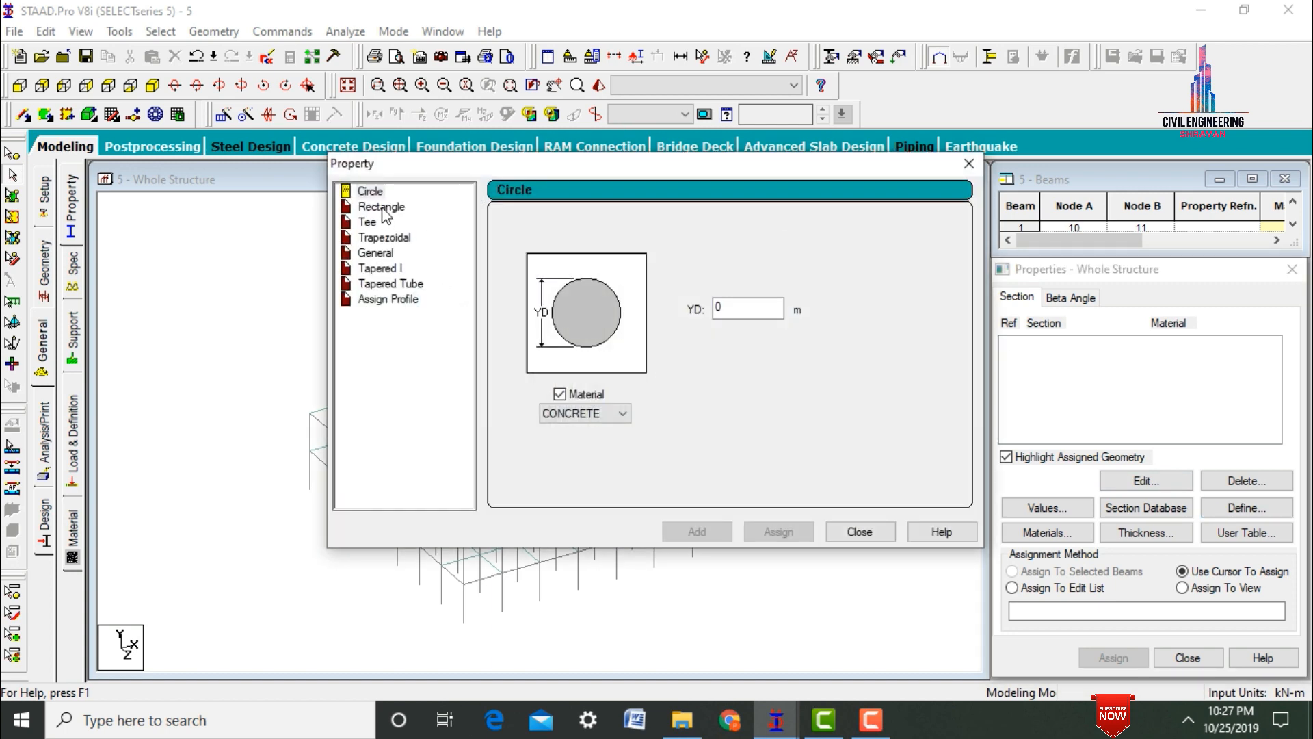
pyautogui.click(381, 207)
pyautogui.click(756, 298)
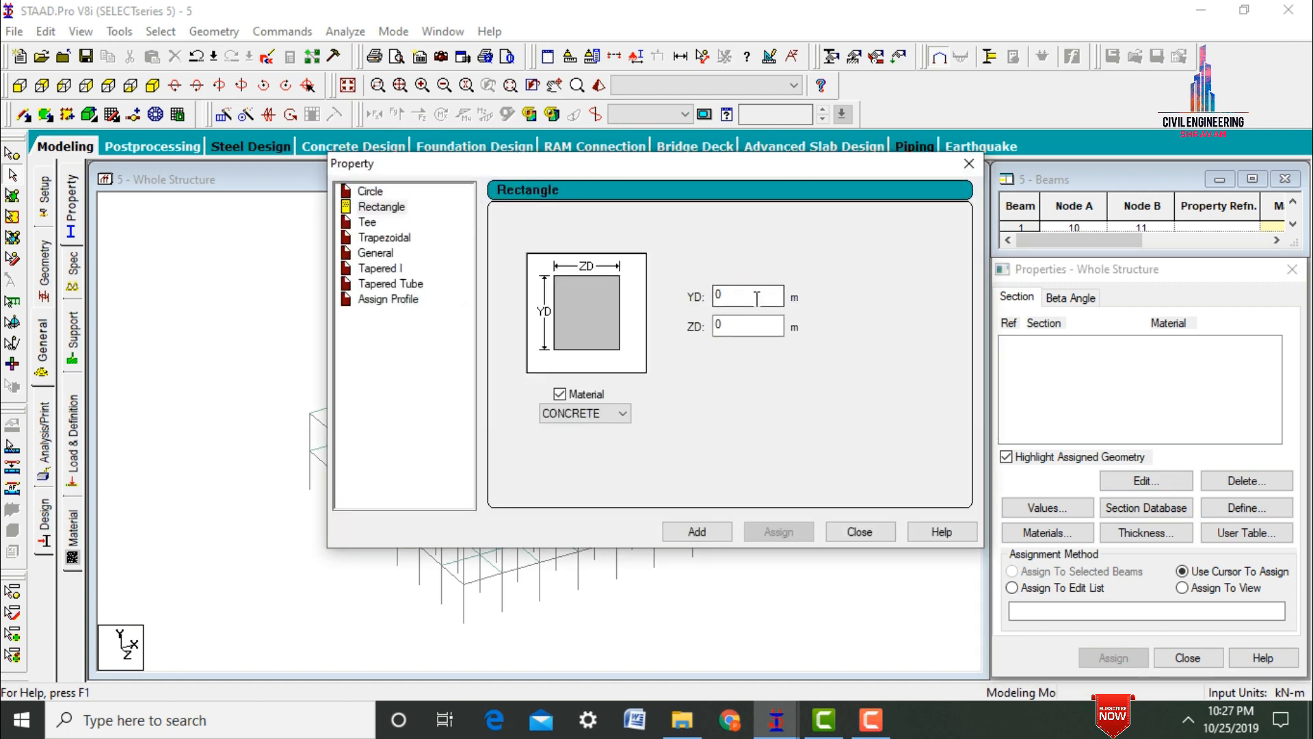
pyautogui.write('.4')
pyautogui.press('Tab')
pyautogui.write('0.3')
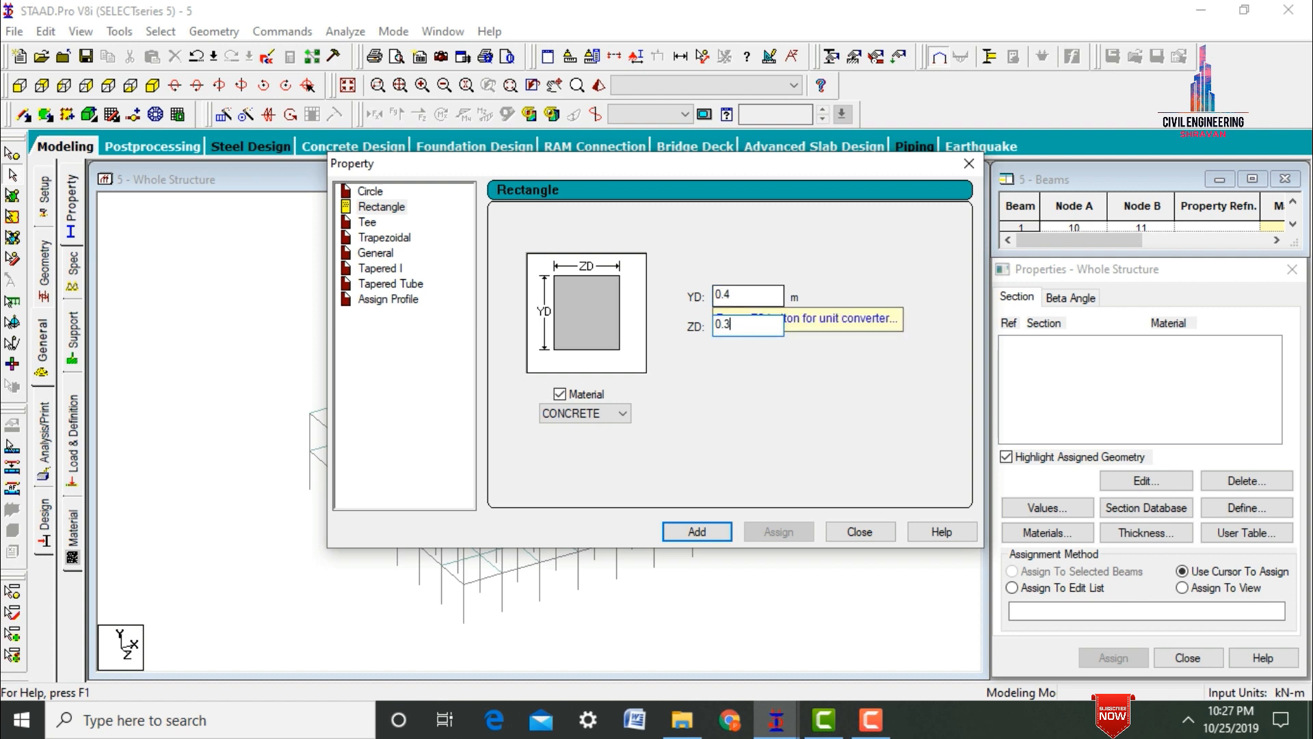
pyautogui.press('Return')
# Add a second rectangular concrete section with YD 0.4 m and ZD 0.5 m, and close the section definition.
pyautogui.click(776, 322)
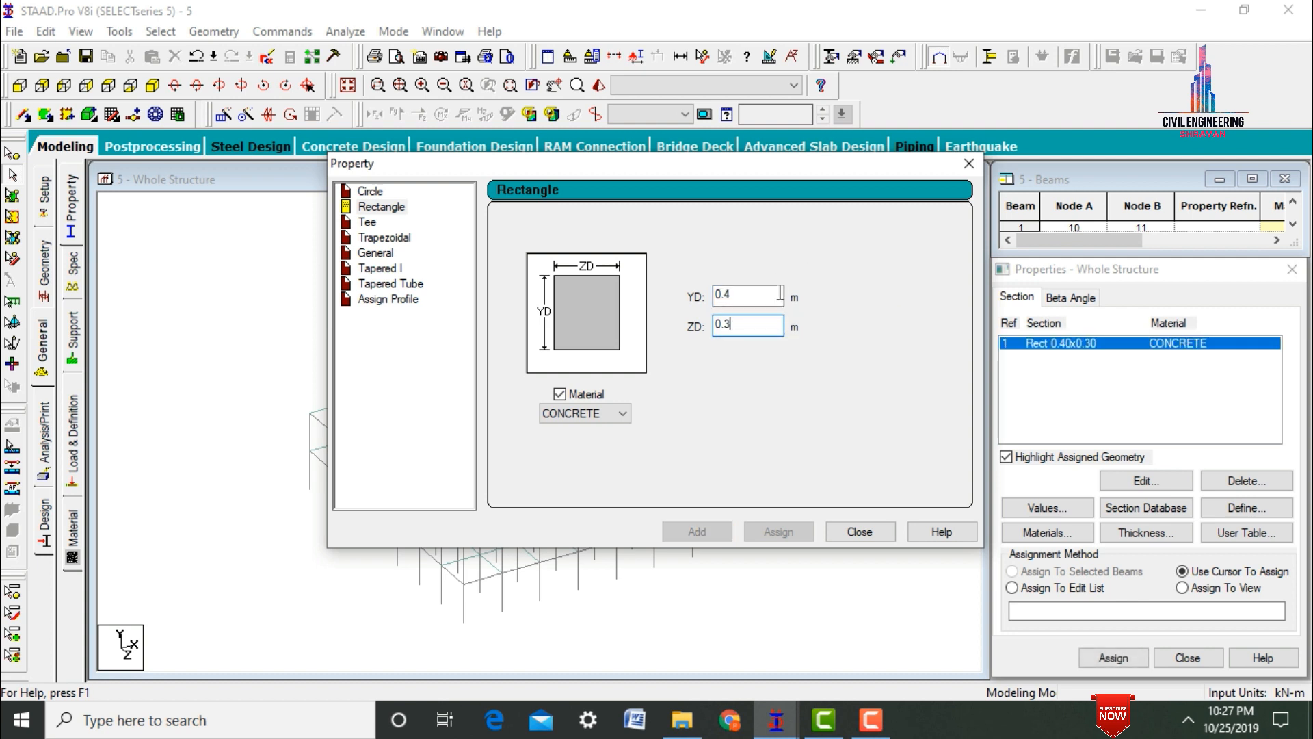
pyautogui.press('BackSpace')
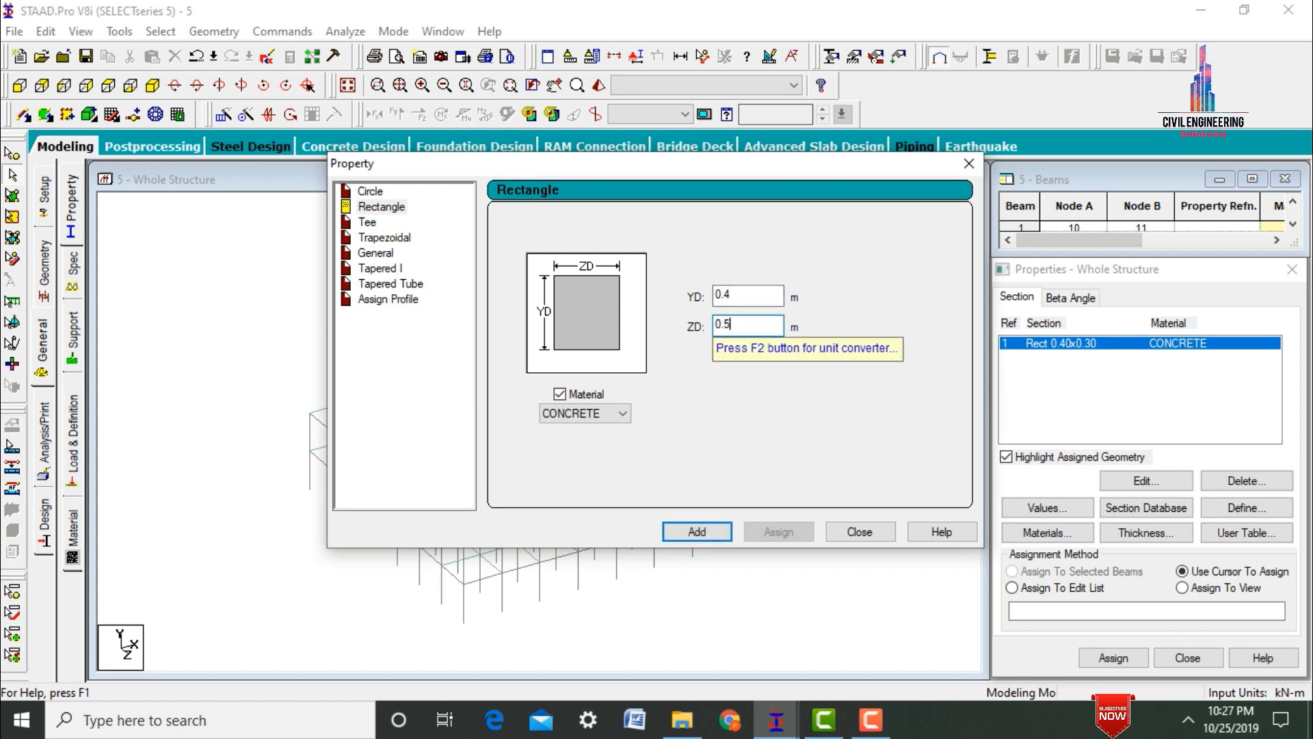
pyautogui.click(706, 531)
pyautogui.click(843, 536)
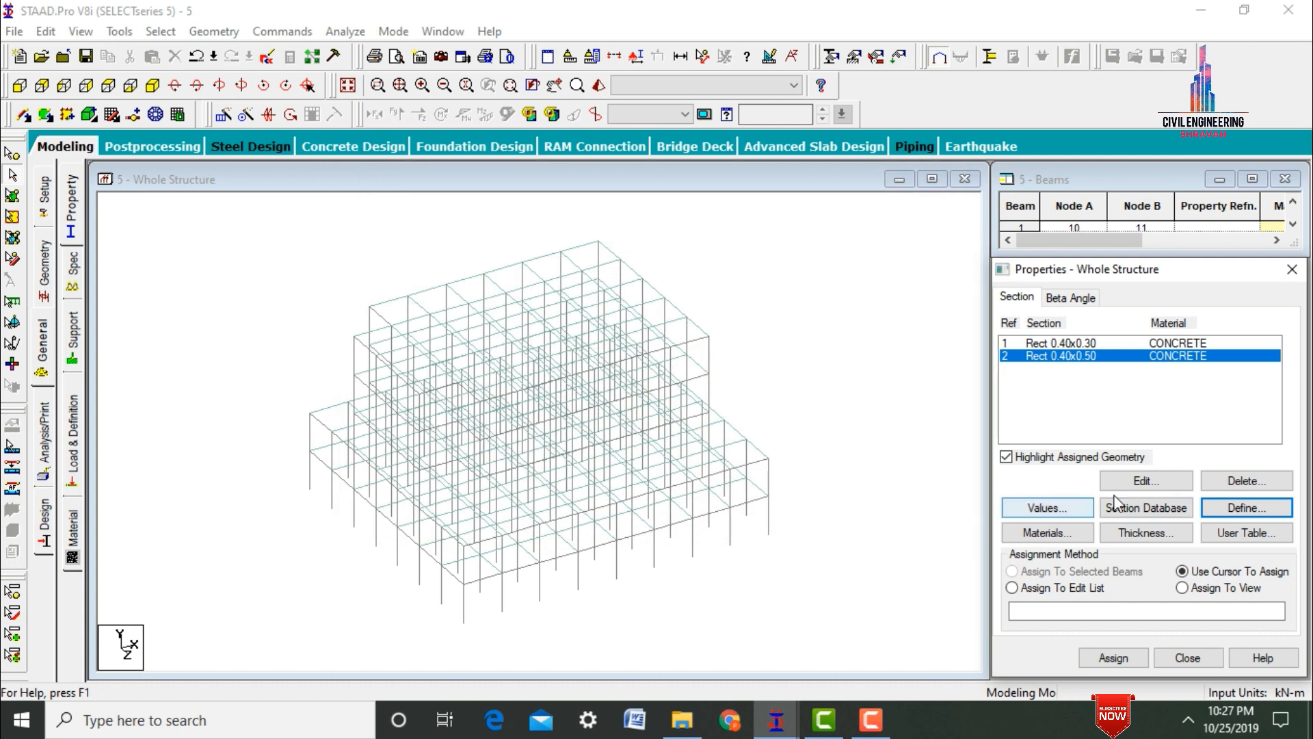
# Define a concrete plate element thickness of 0.150 m at all four nodes.
pyautogui.click(1139, 533)
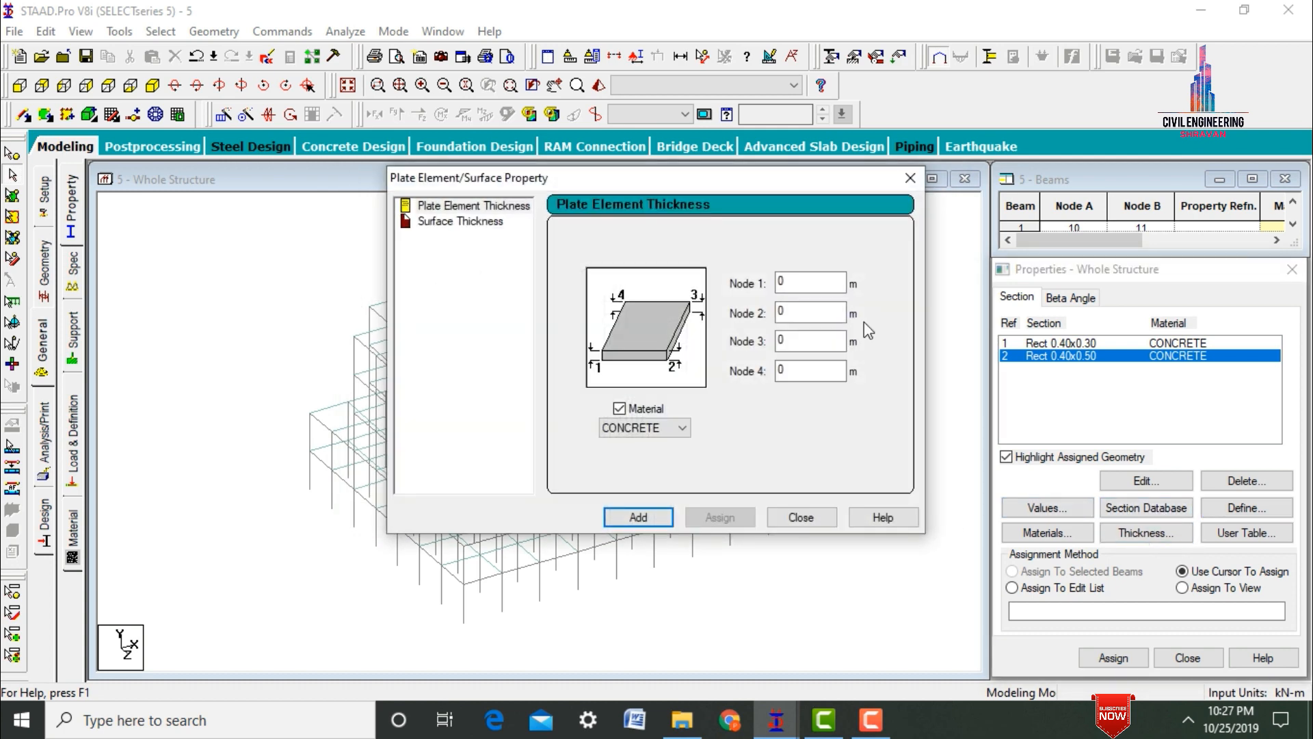
pyautogui.click(823, 281)
pyautogui.write('50')
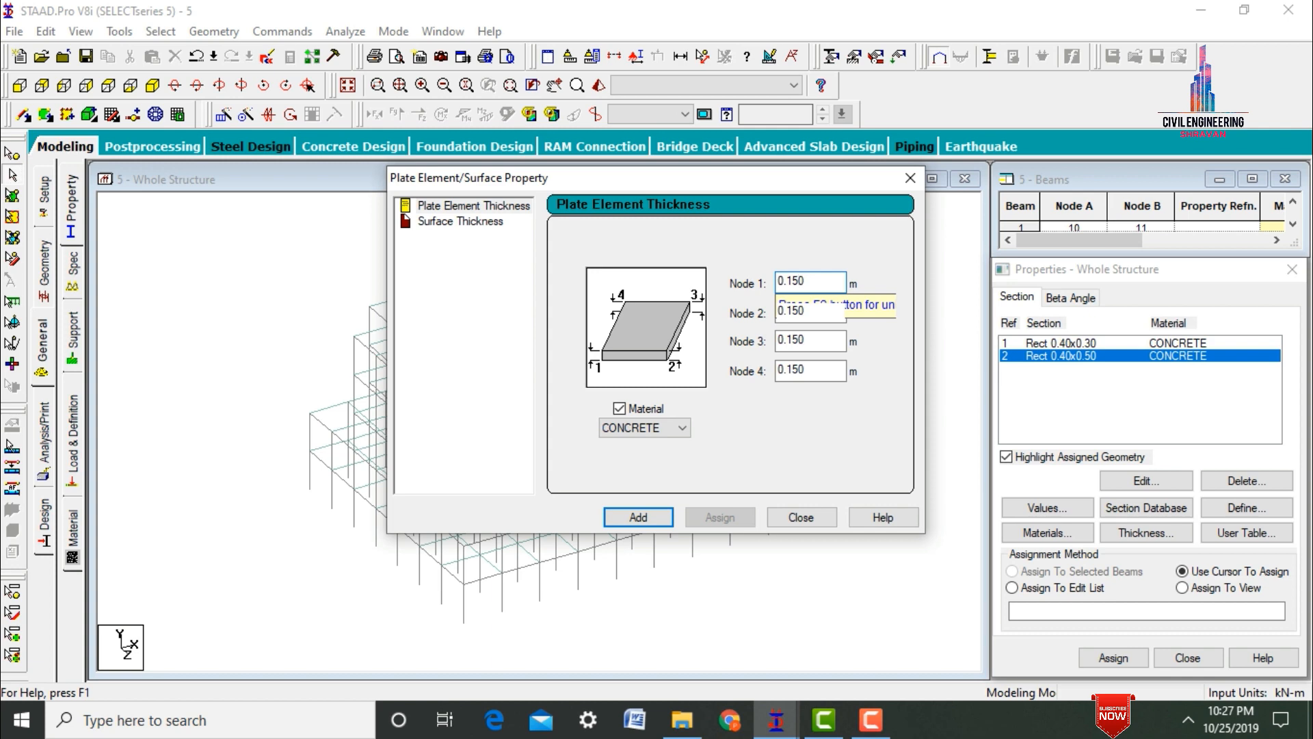
pyautogui.press('Return')
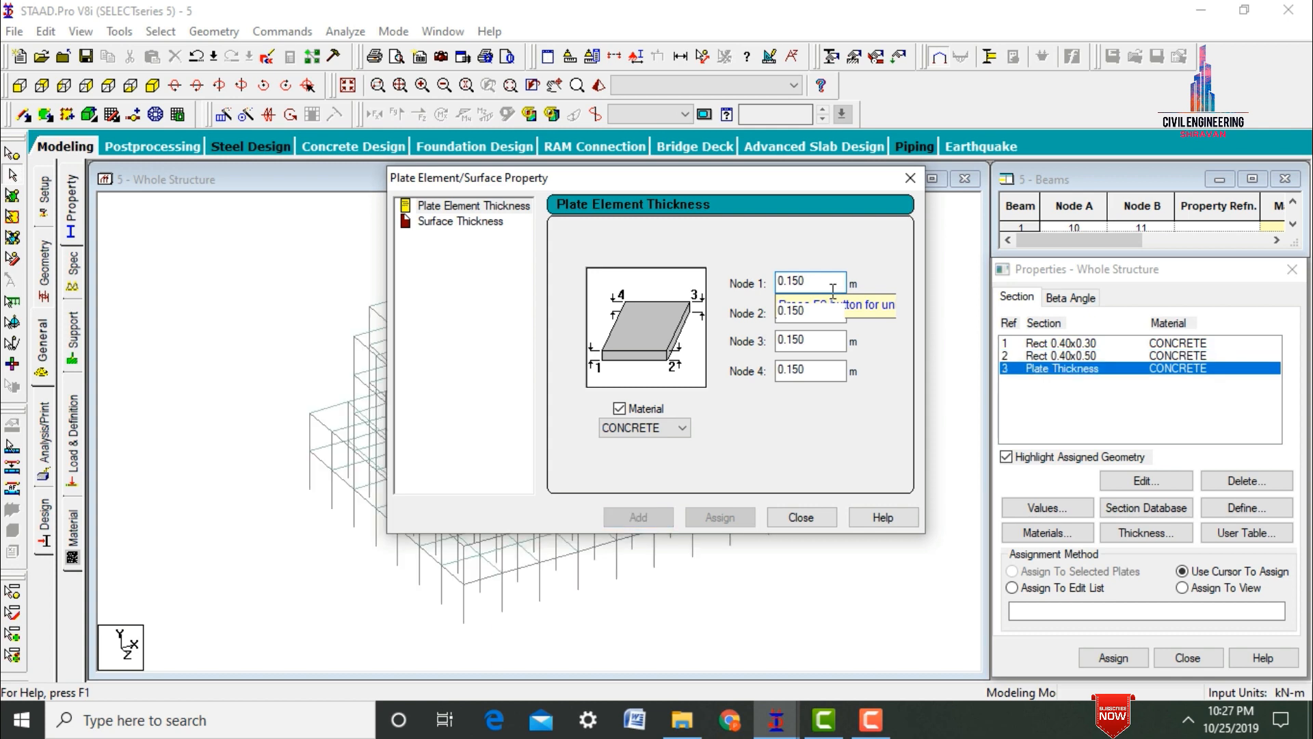
pyautogui.click(810, 521)
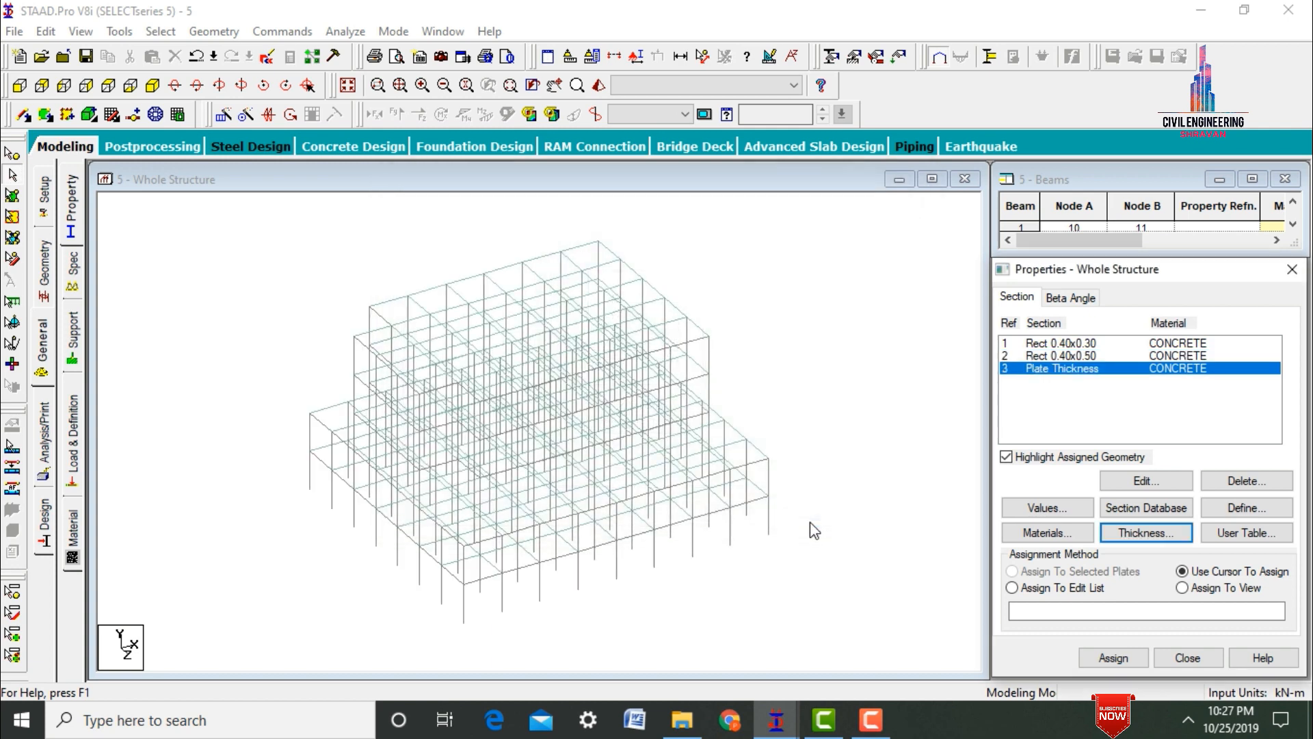
# Assign the Rect 0.40x0.30 section to all beams parallel to X and Z, and clear the selection.
pyautogui.click(1038, 344)
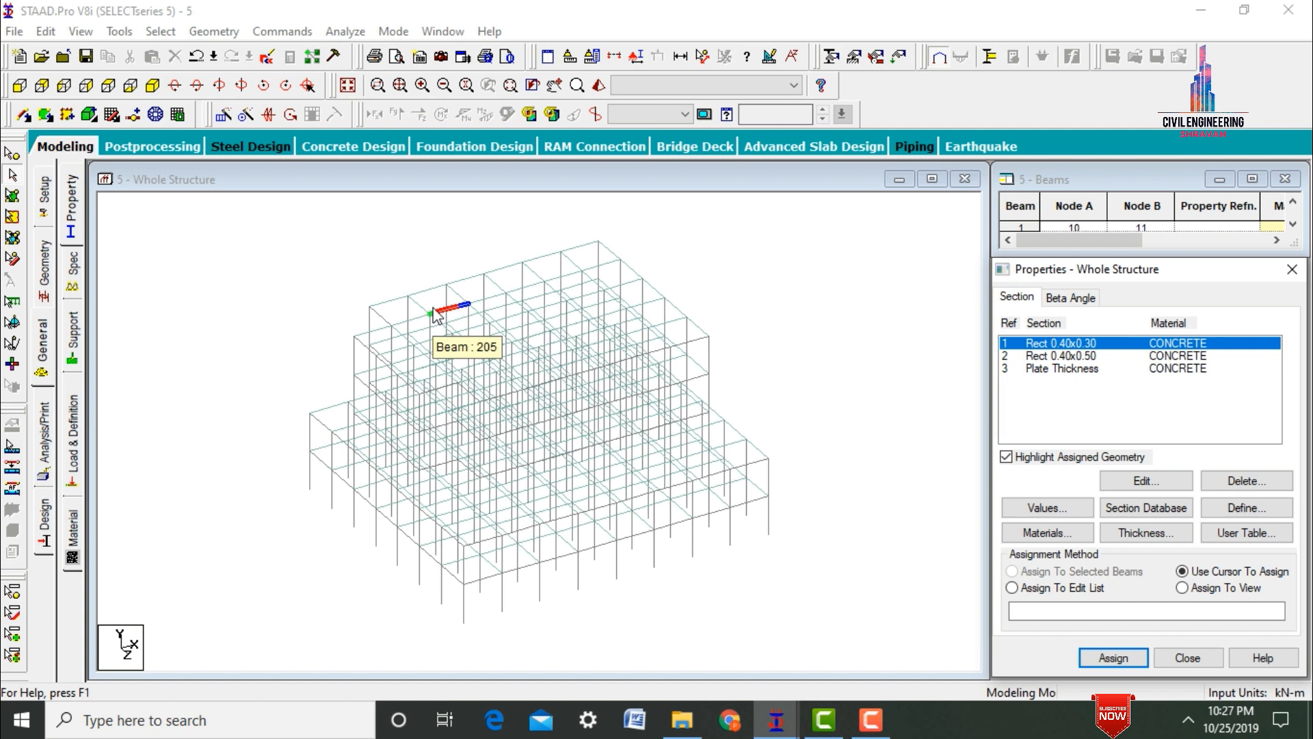
pyautogui.click(160, 32)
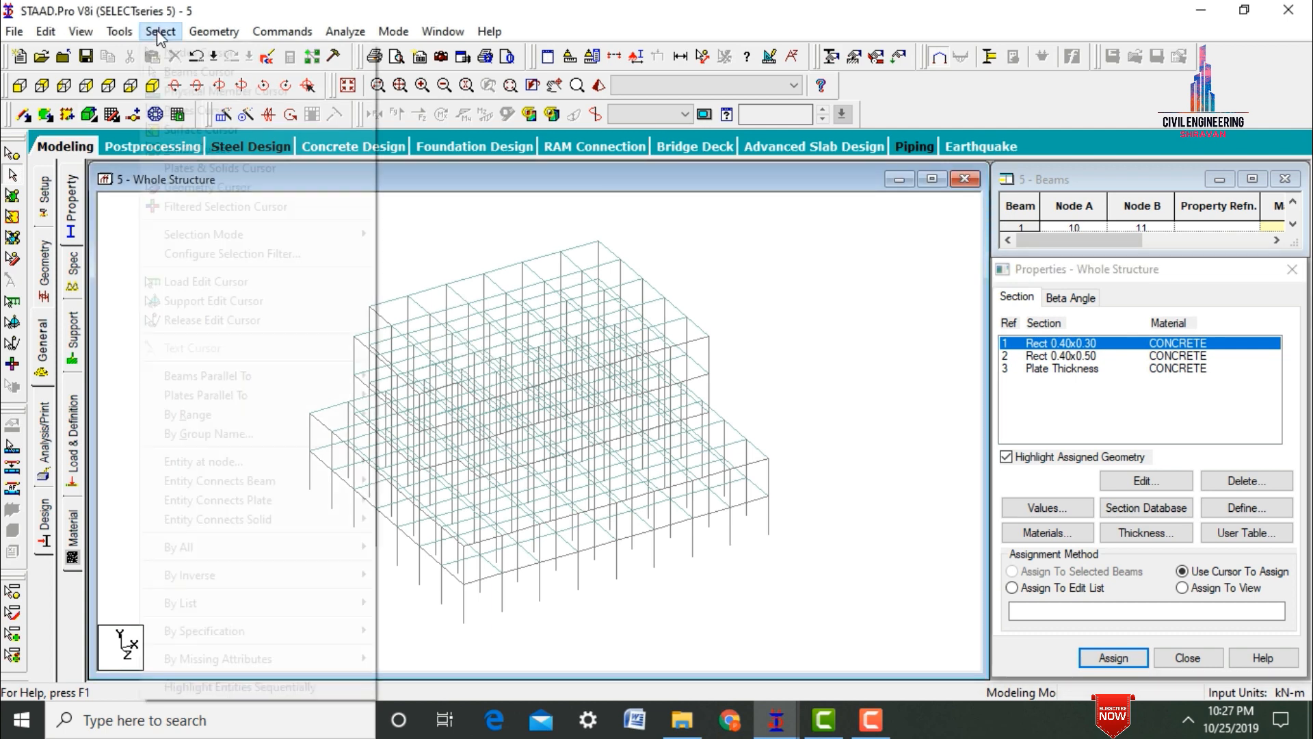
pyautogui.moveTo(231, 378)
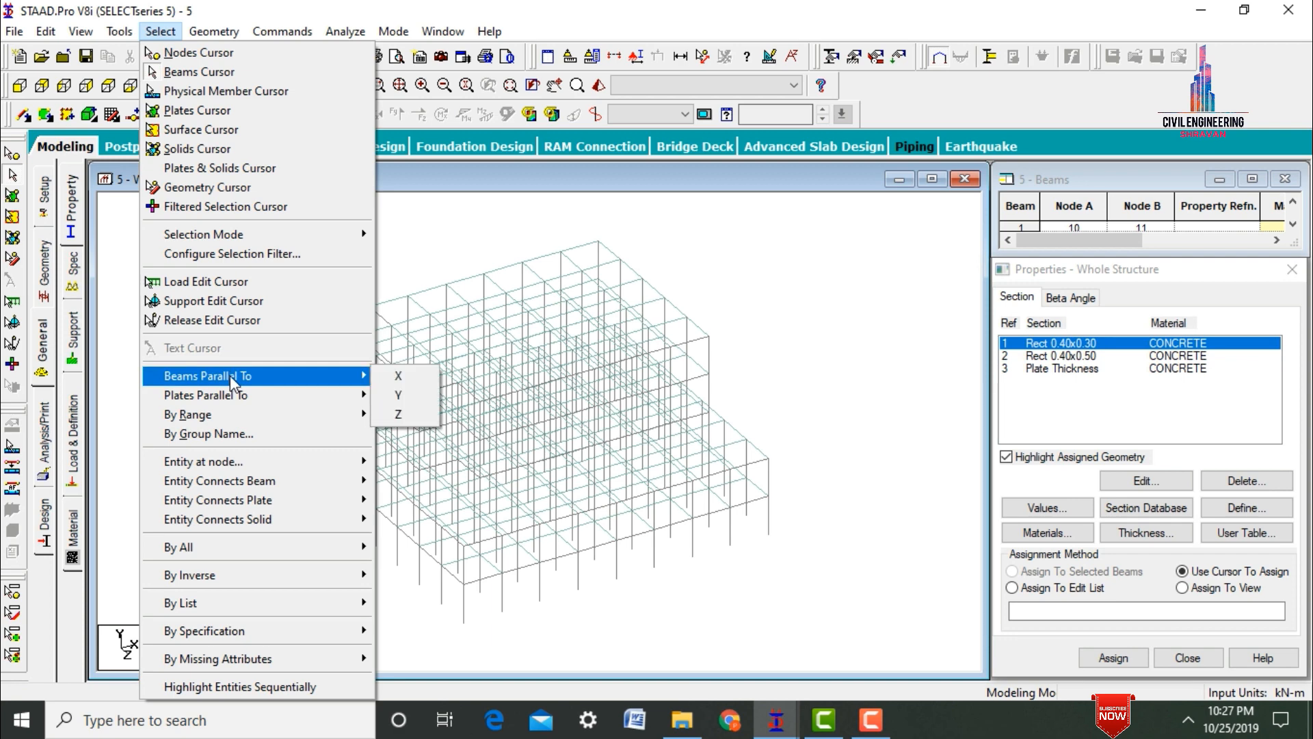
pyautogui.click(387, 376)
pyautogui.click(161, 31)
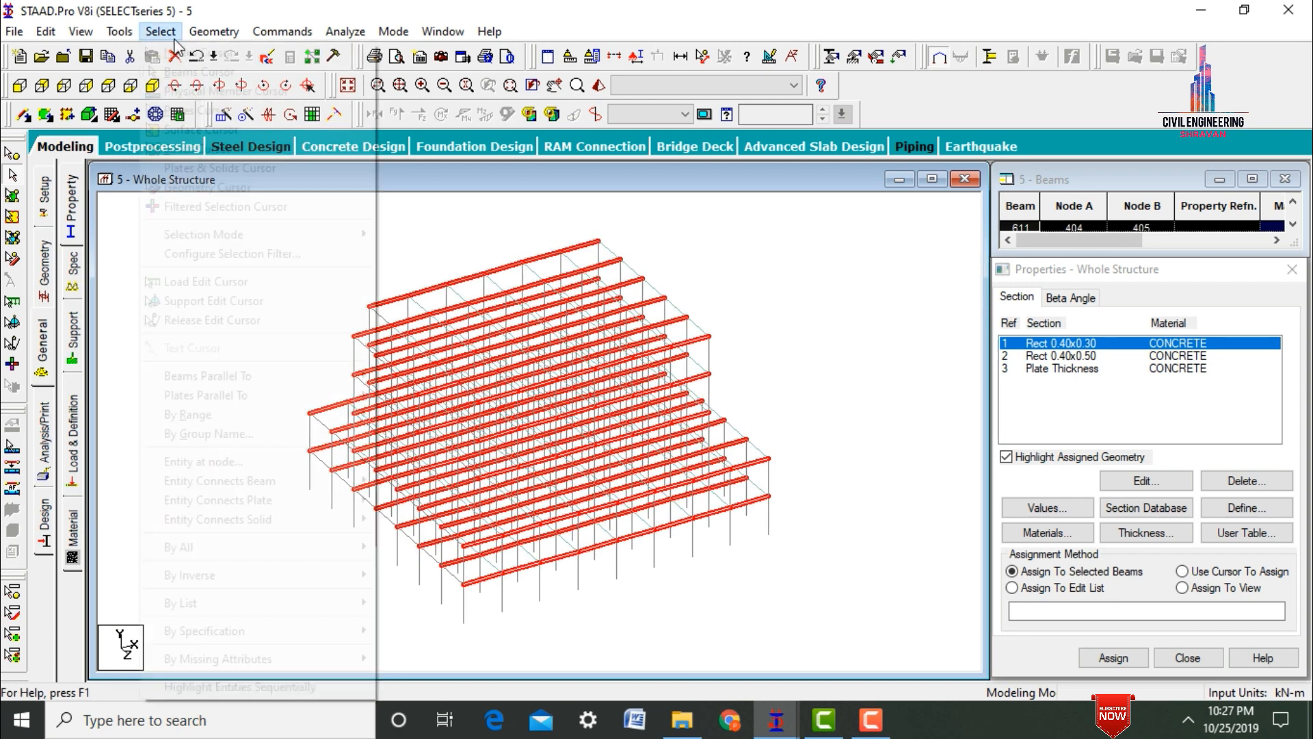
pyautogui.moveTo(260, 376)
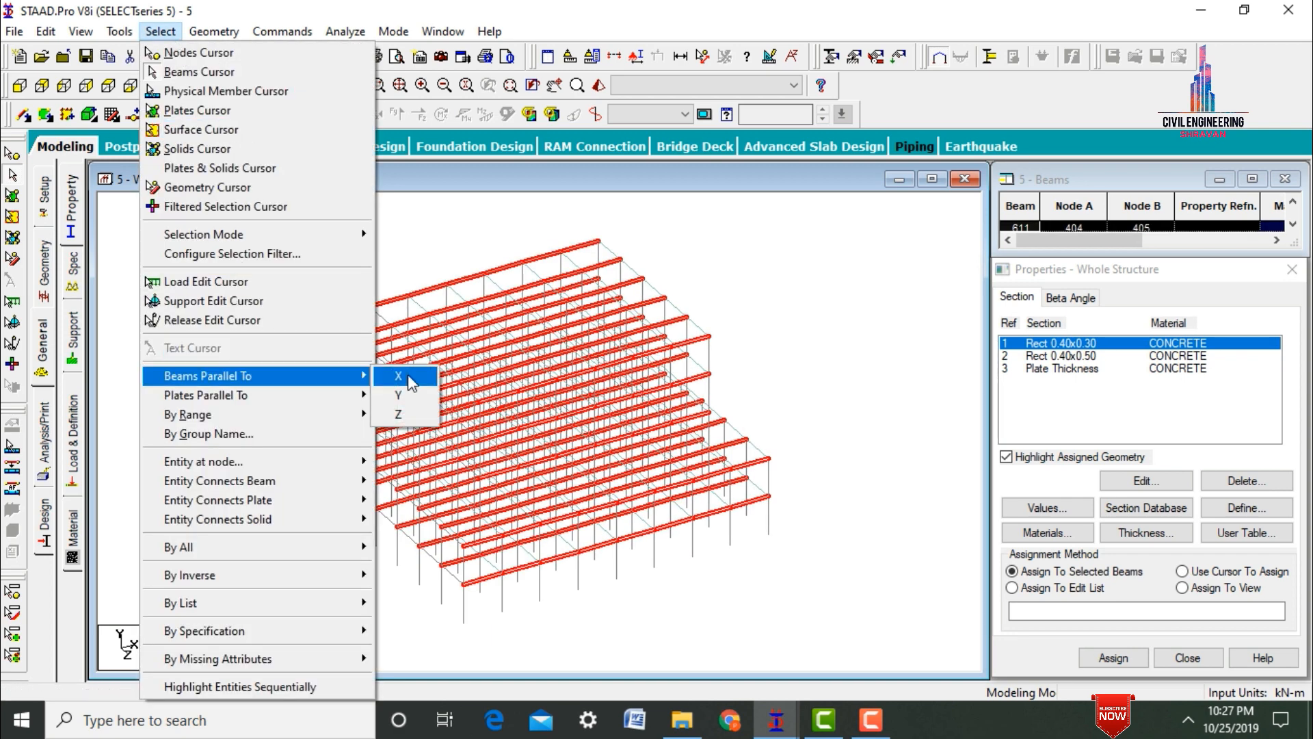
pyautogui.click(410, 413)
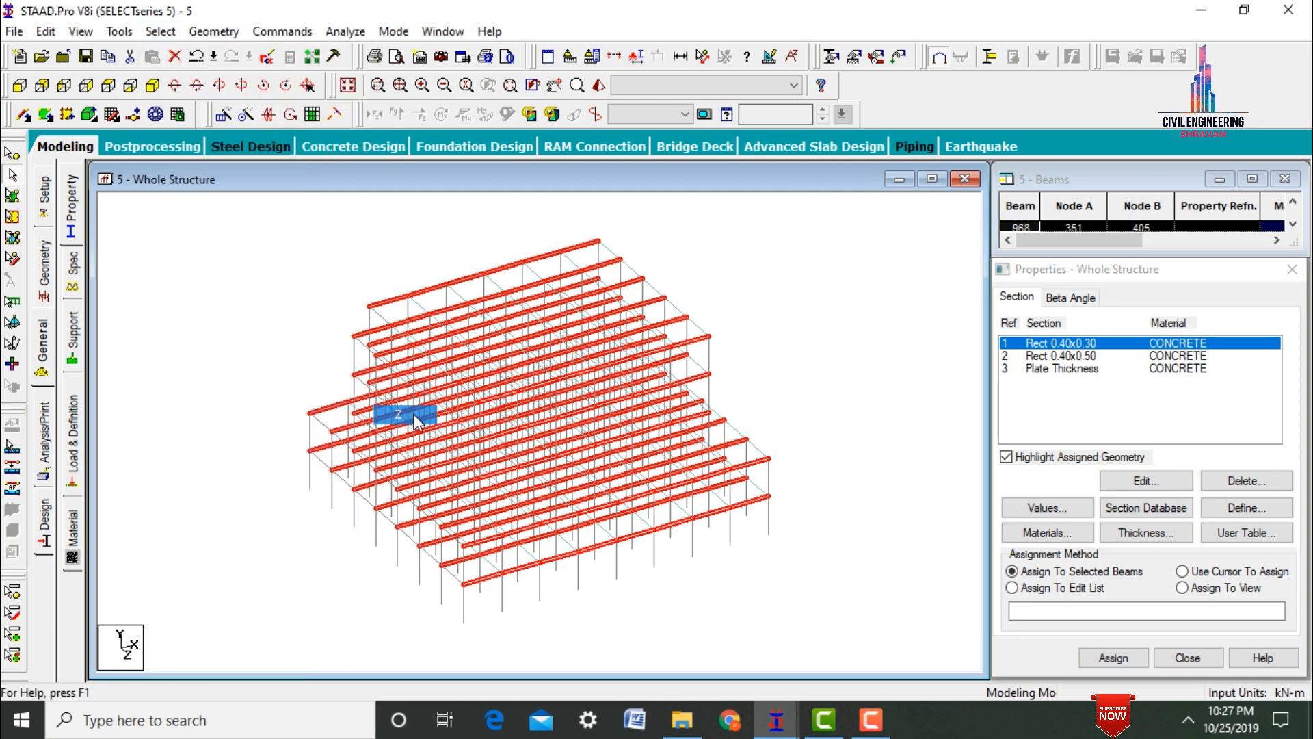
pyautogui.click(1101, 658)
pyautogui.press('Return')
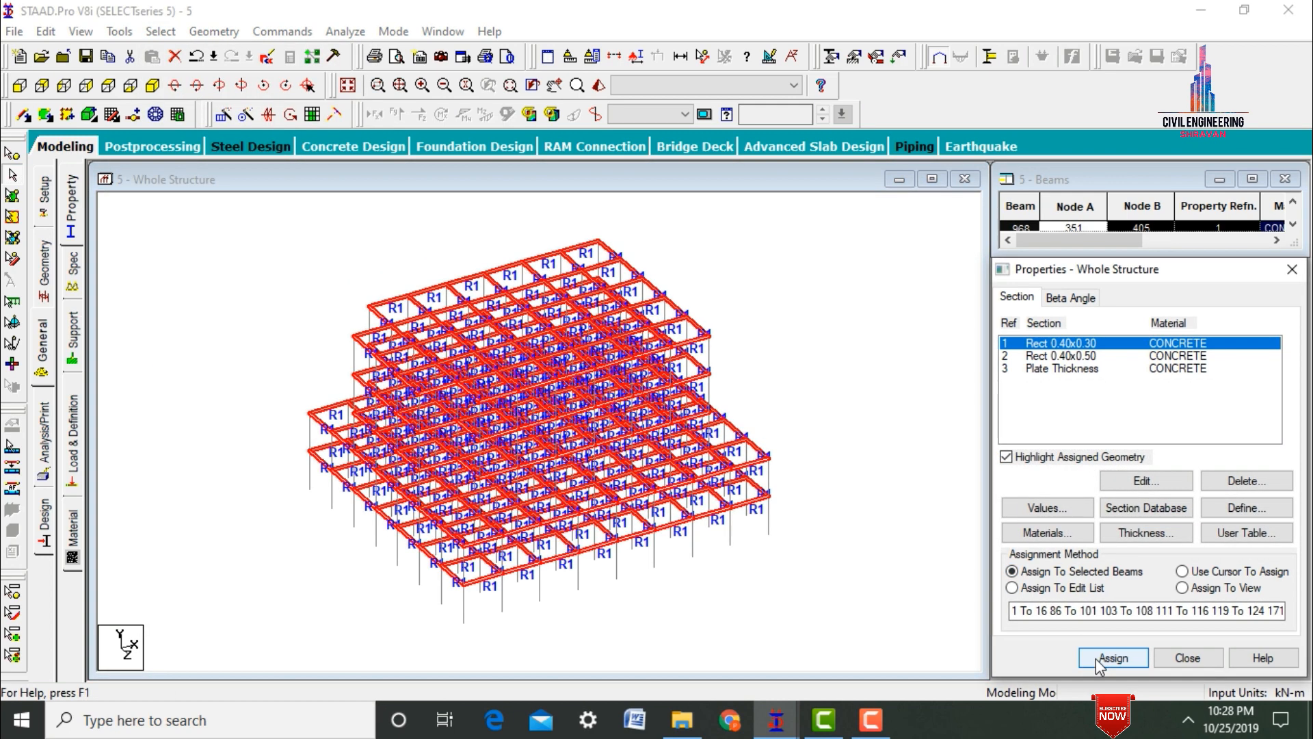
pyautogui.click(749, 384)
# Assign the Rect 0.40x0.50 section to all columns, selected as beams parallel to Y, and clear the selection.
pyautogui.click(1027, 361)
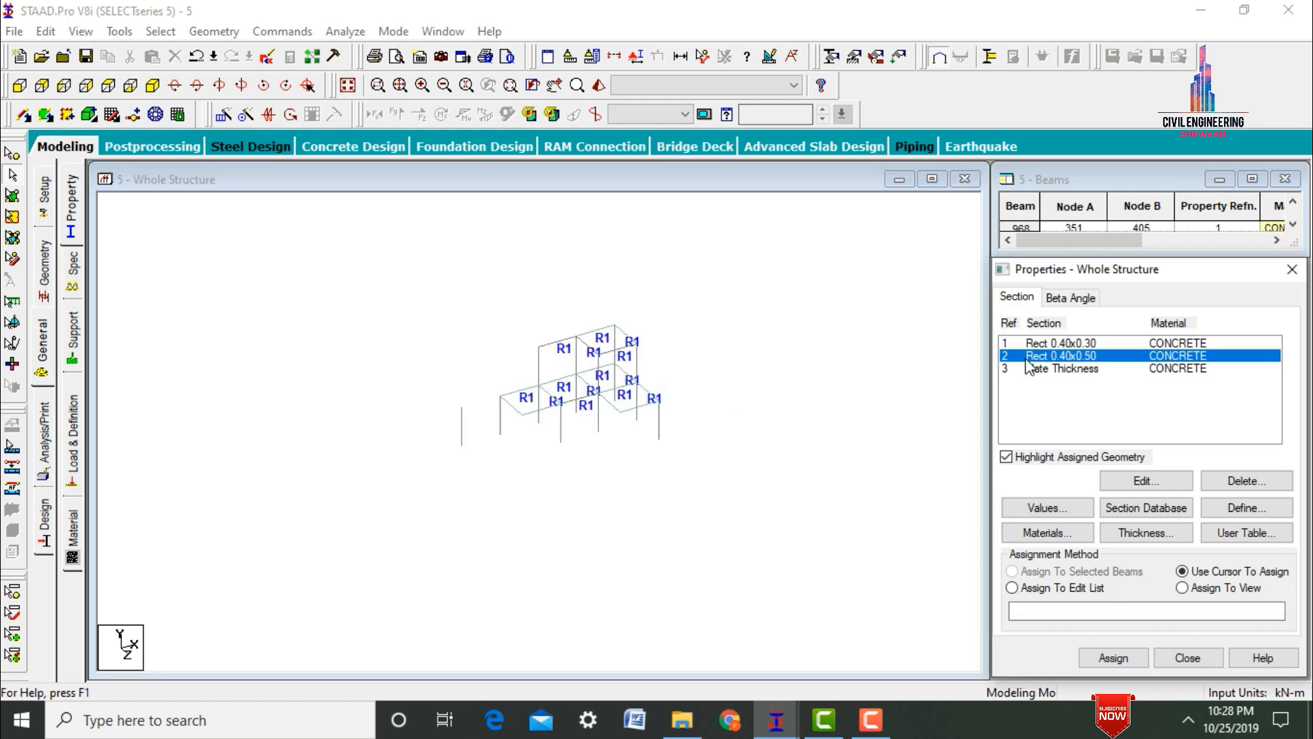
pyautogui.click(164, 32)
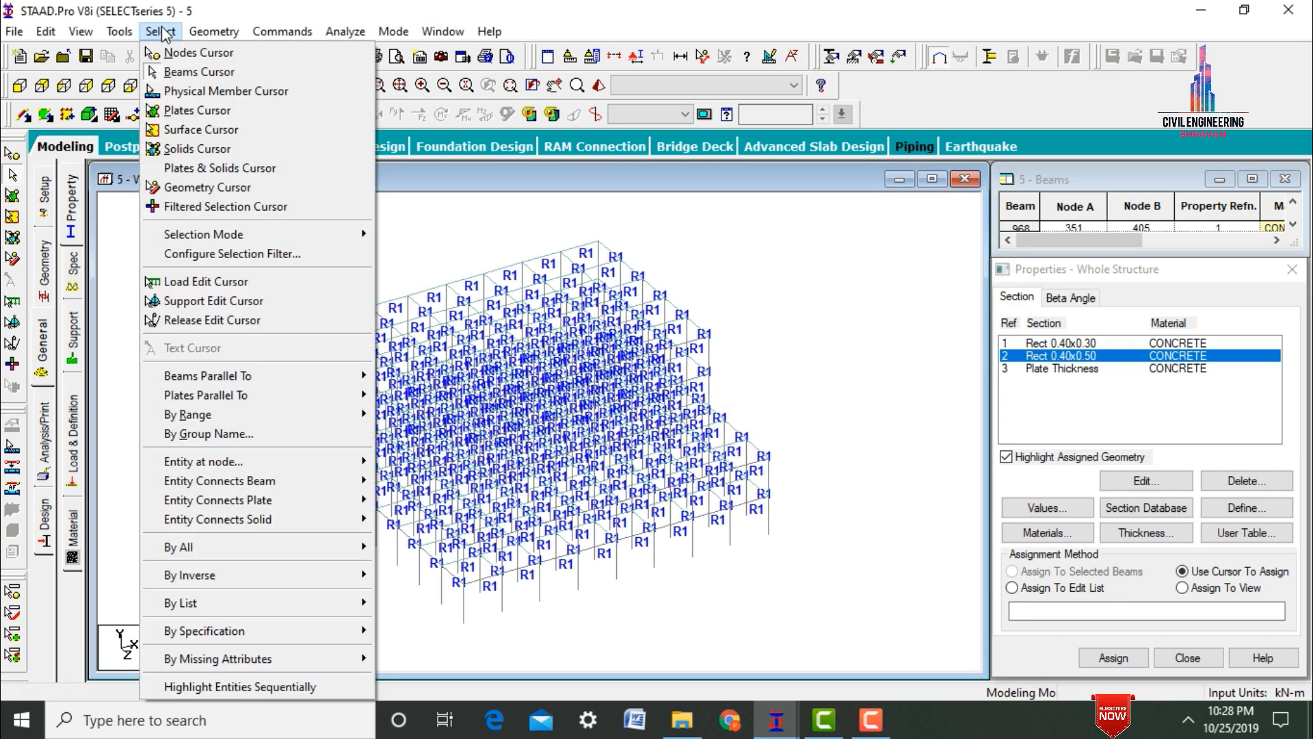
pyautogui.moveTo(239, 375)
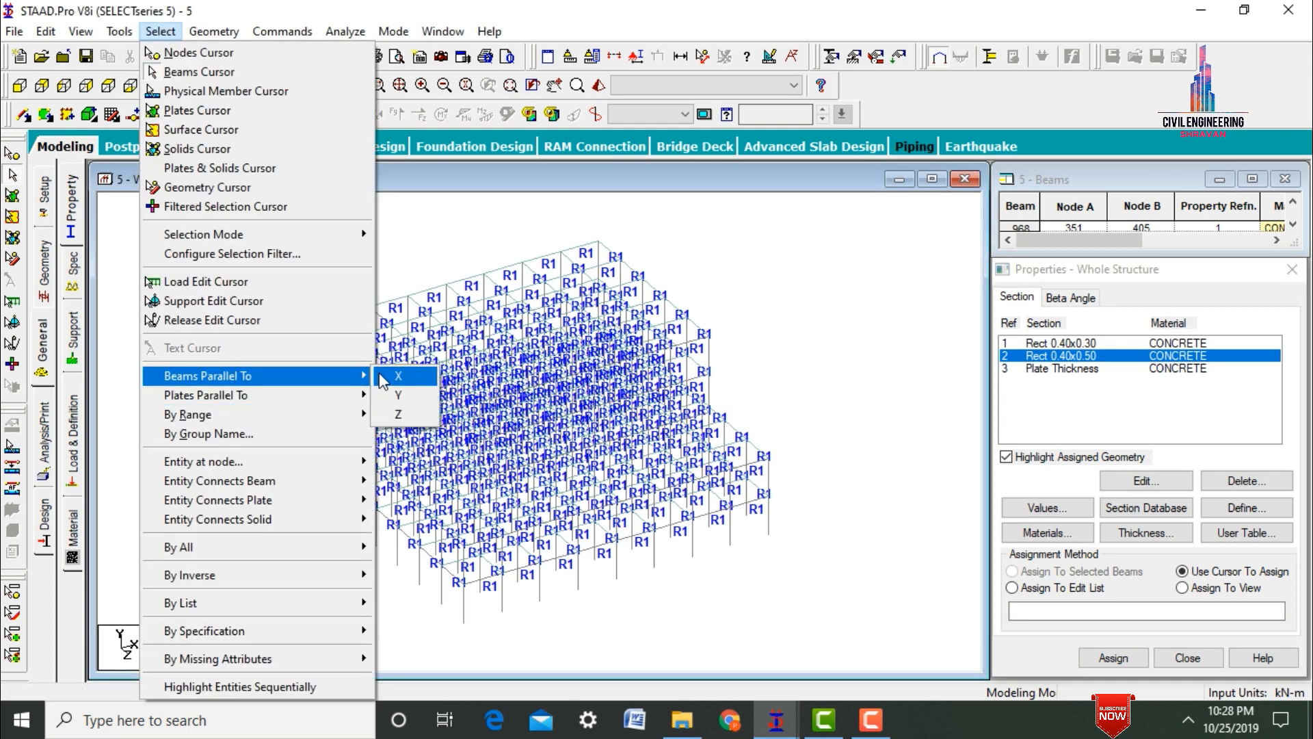
pyautogui.click(404, 397)
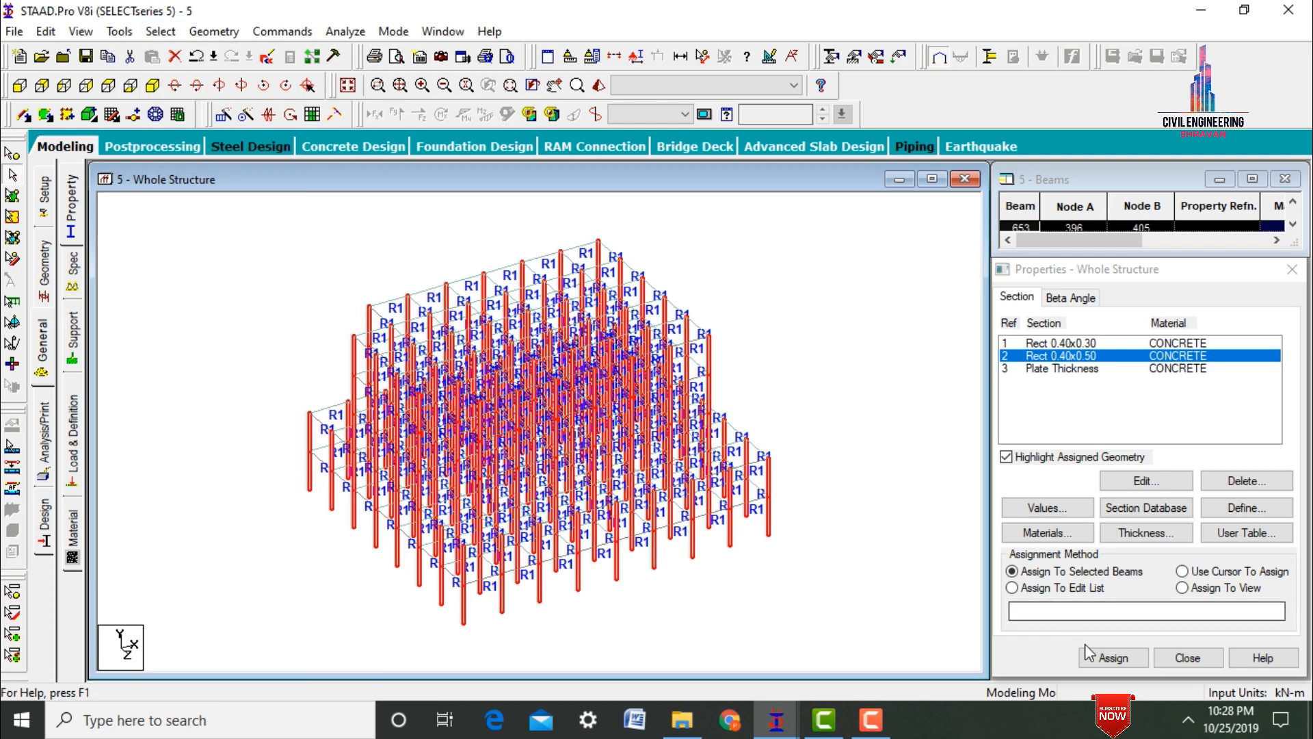
pyautogui.click(1109, 658)
pyautogui.press('Return')
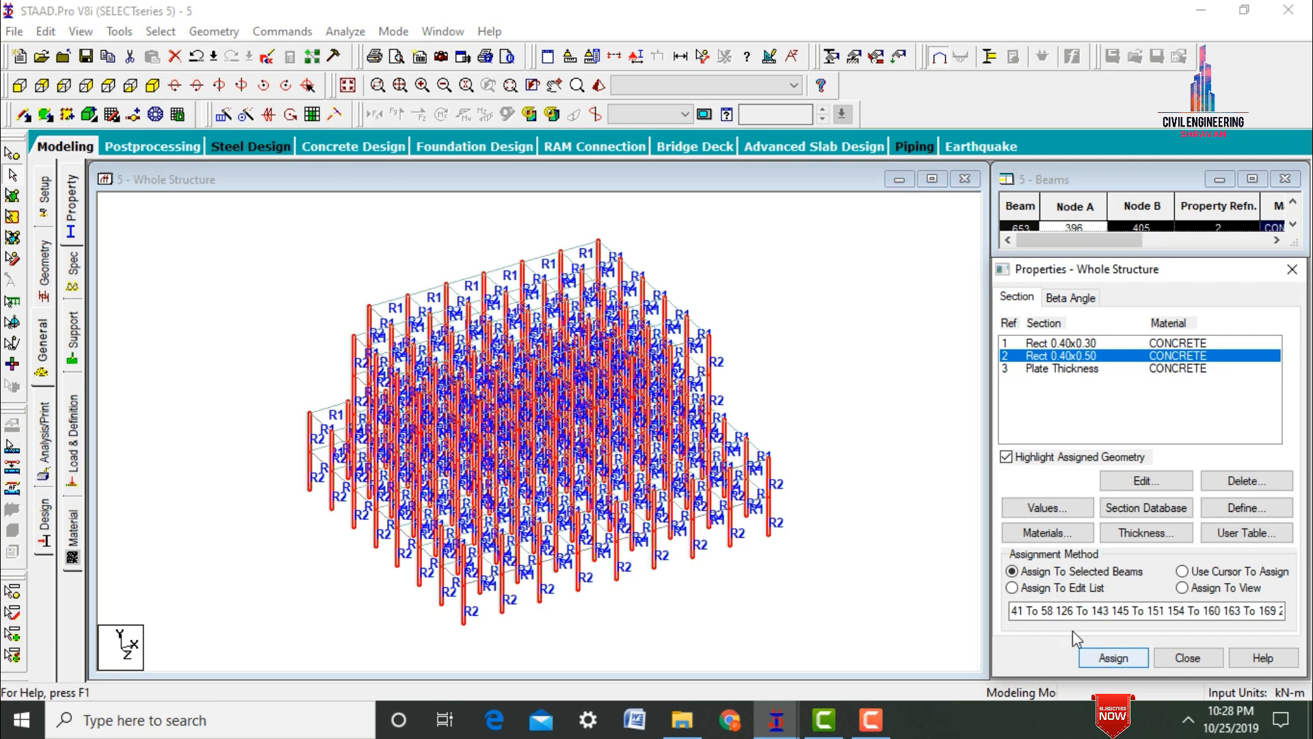
pyautogui.click(866, 368)
# Assign the plate thickness property to all plates in the view.
pyautogui.click(1060, 370)
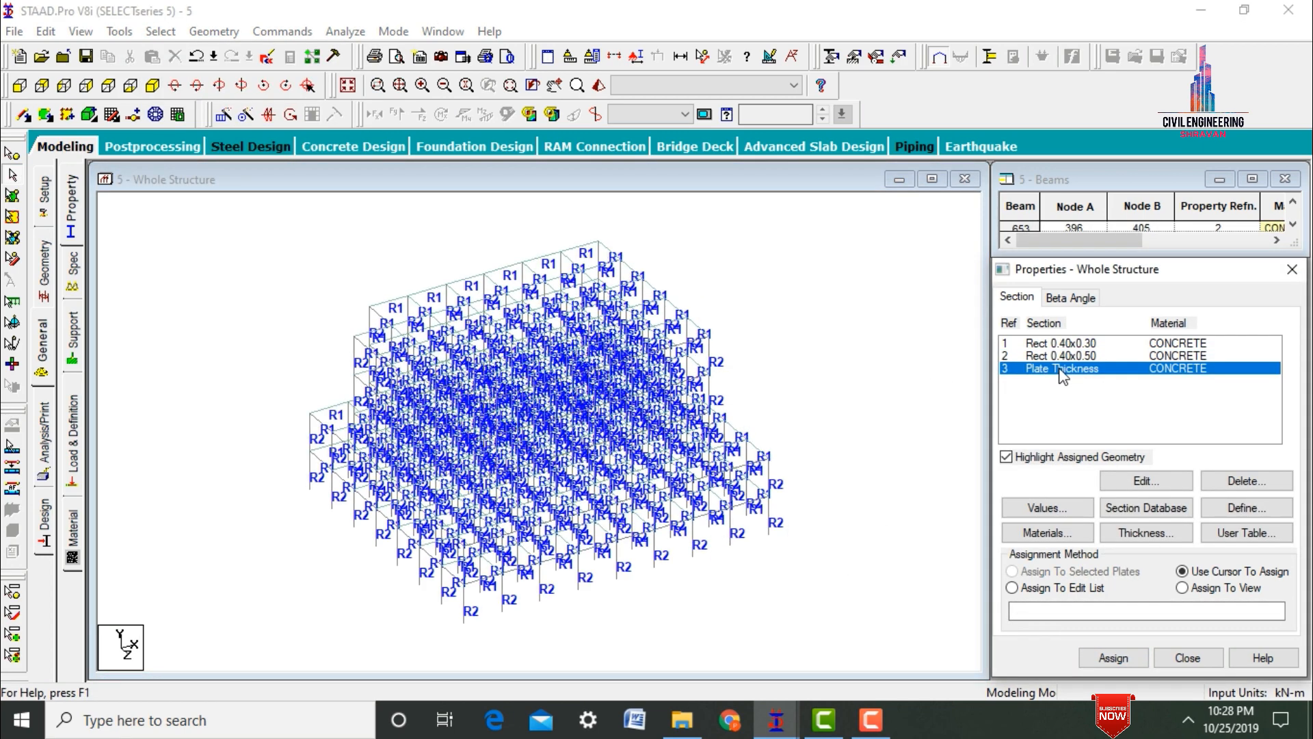
pyautogui.click(1204, 588)
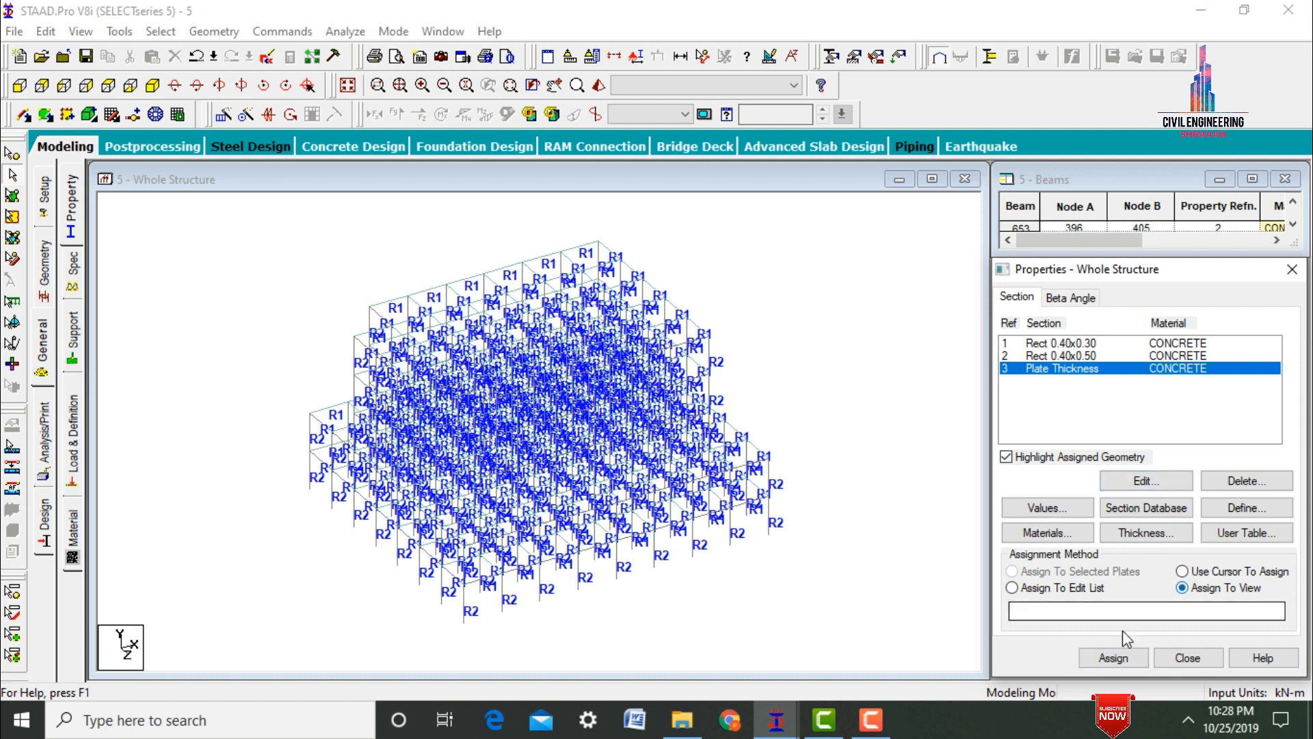
pyautogui.click(1115, 657)
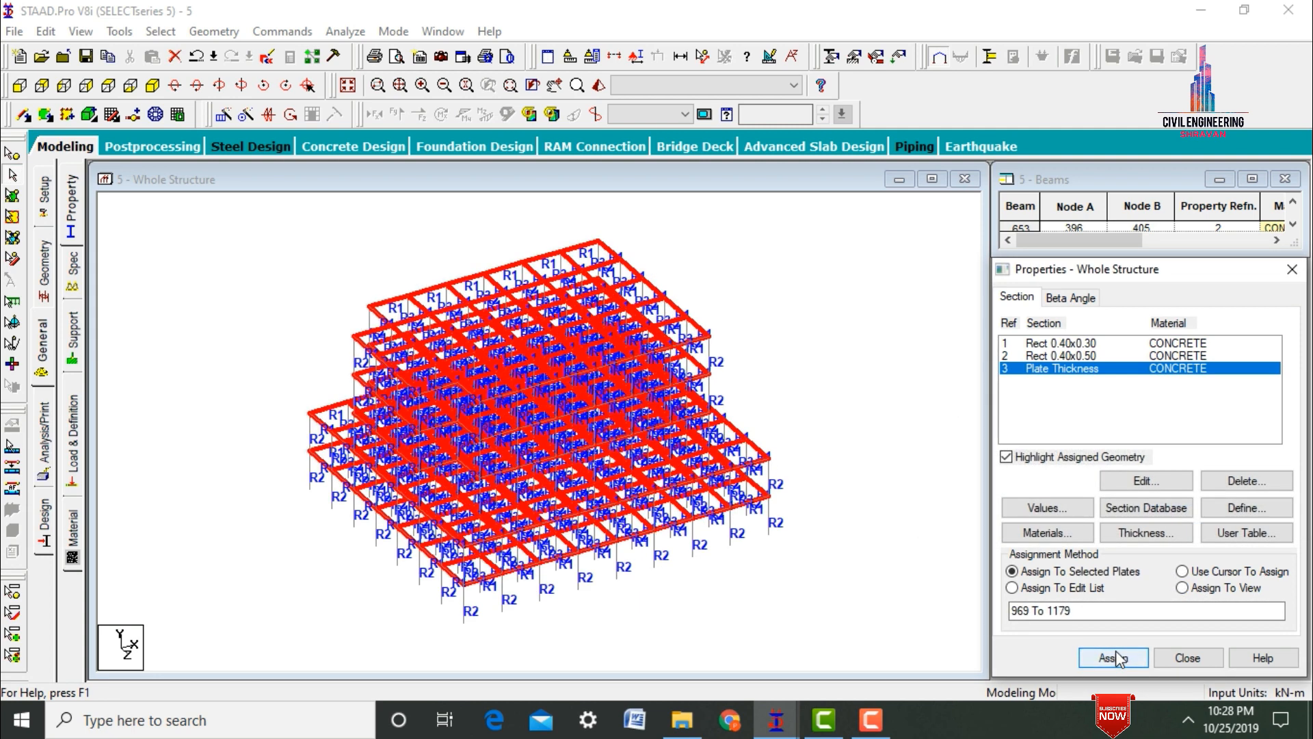
pyautogui.press('Return')
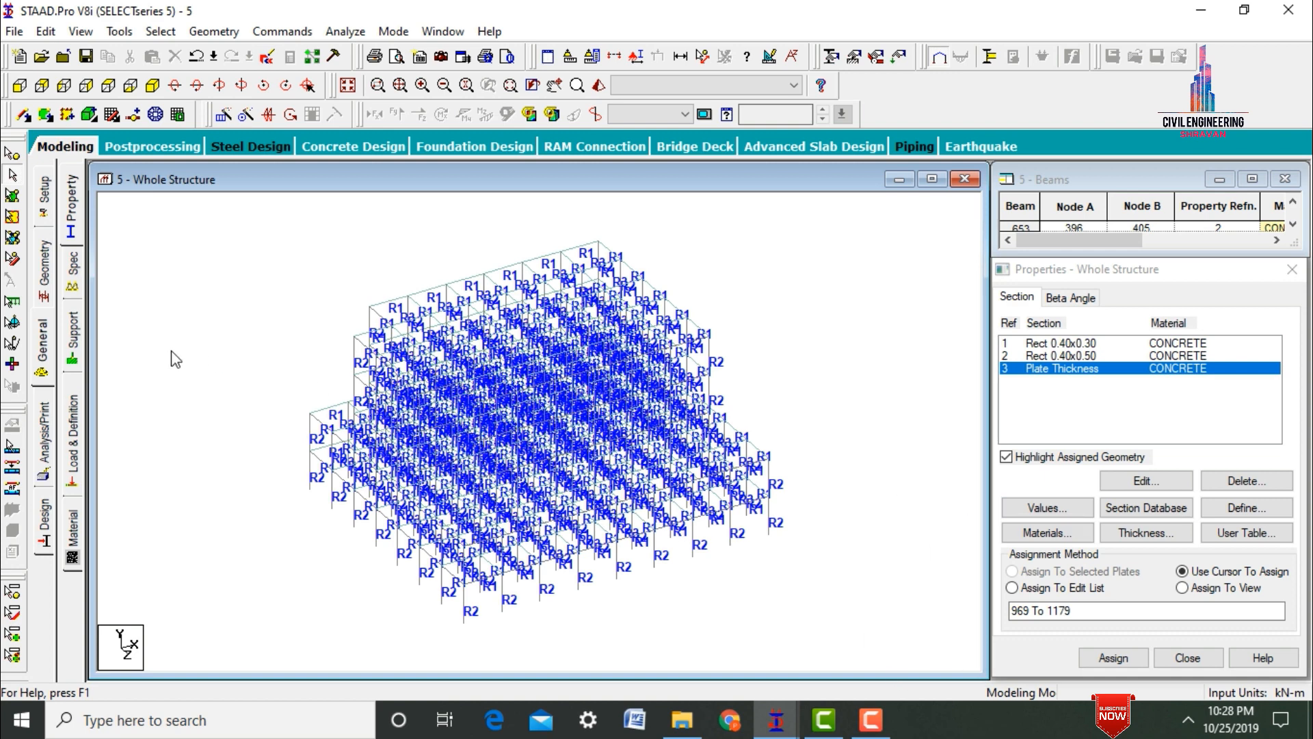
# Create a fixed support definition for the structure.
pyautogui.click(73, 335)
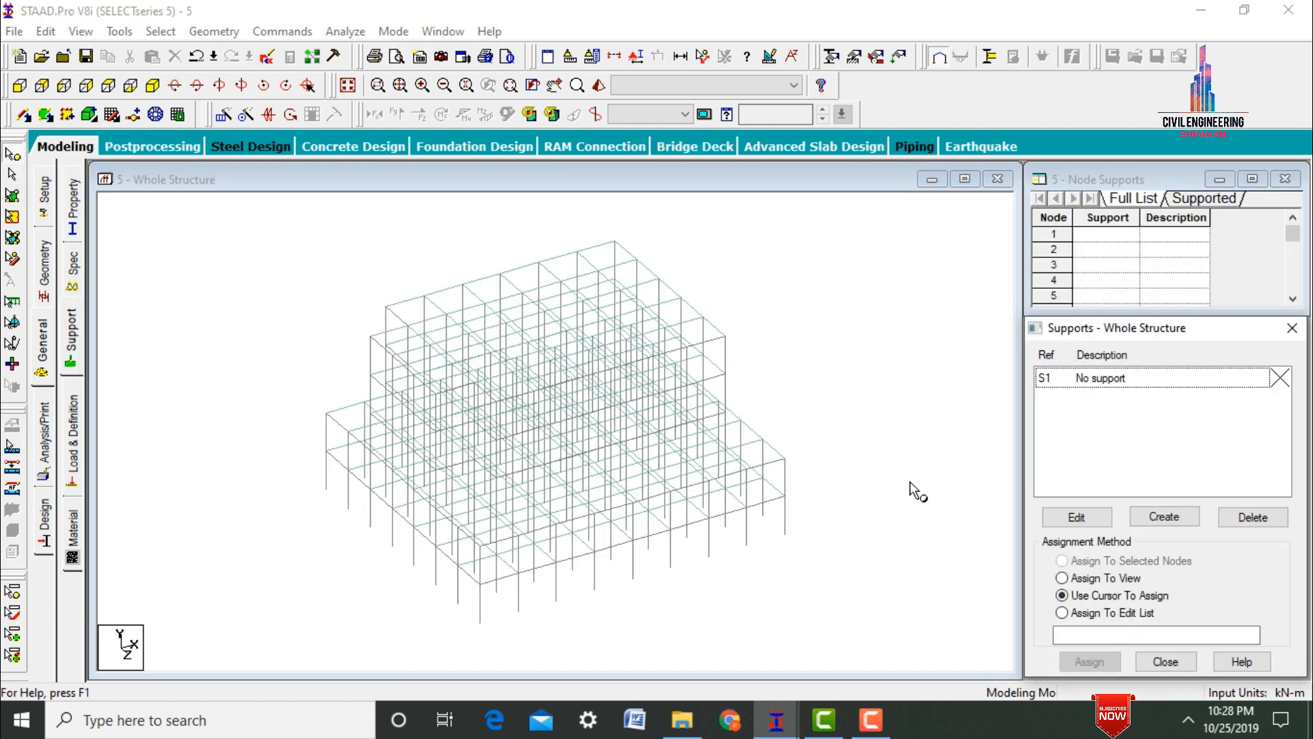
pyautogui.click(1159, 519)
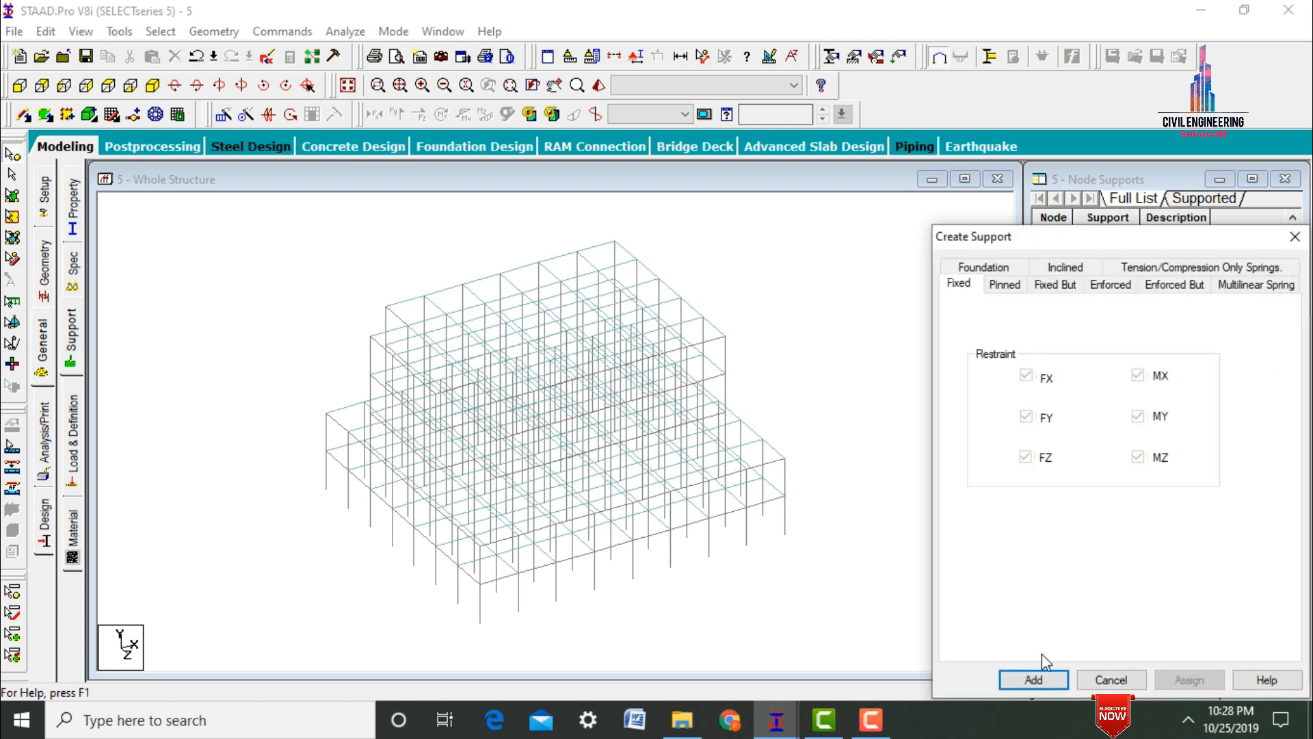
pyautogui.click(1034, 679)
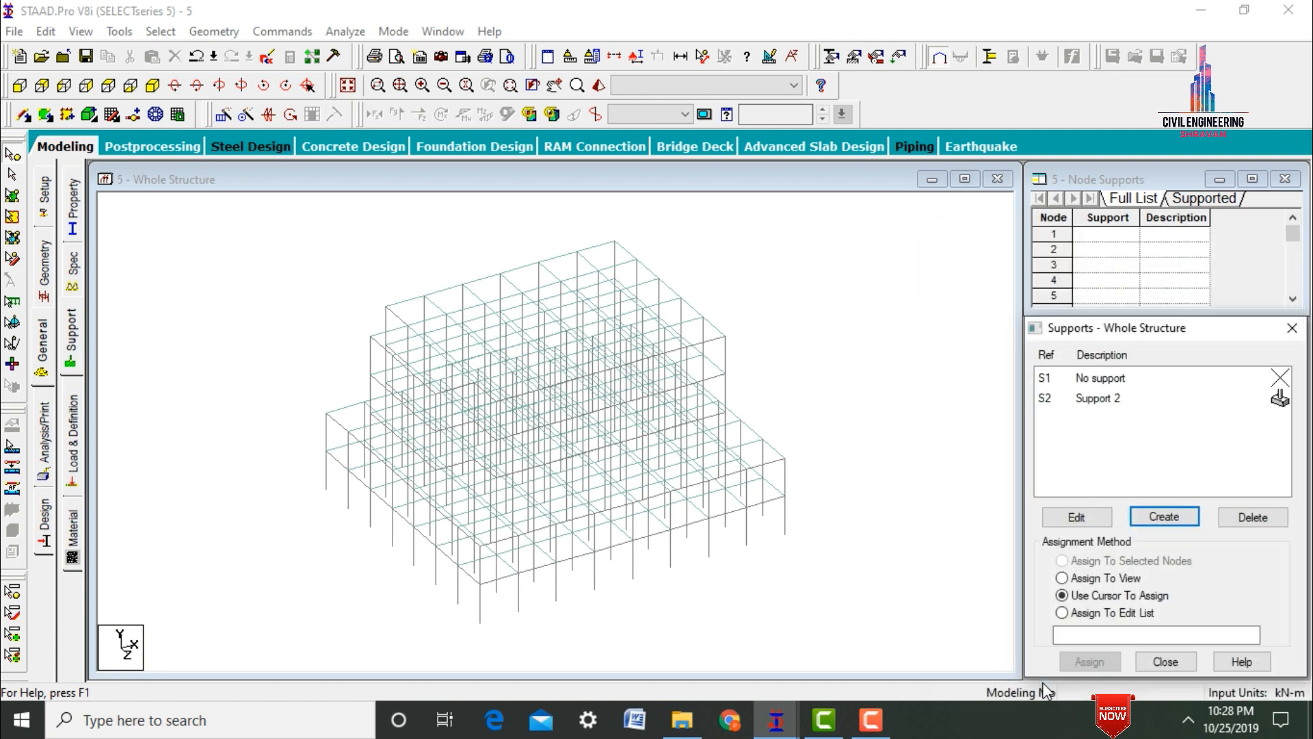
# Assign the fixed support to all base nodes, selecting them in the front view, and return to the isometric view.
pyautogui.click(1088, 399)
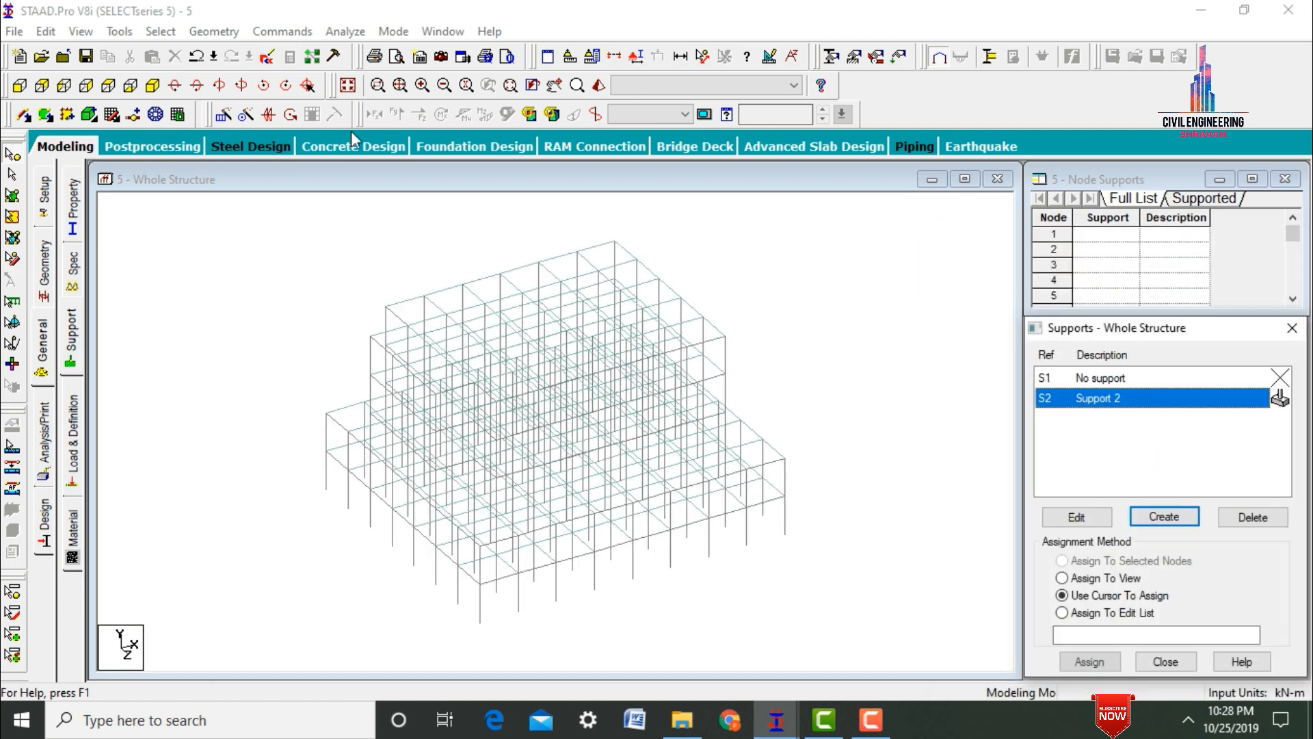
pyautogui.click(18, 88)
pyautogui.moveTo(225, 608); pyautogui.dragTo(882, 636)
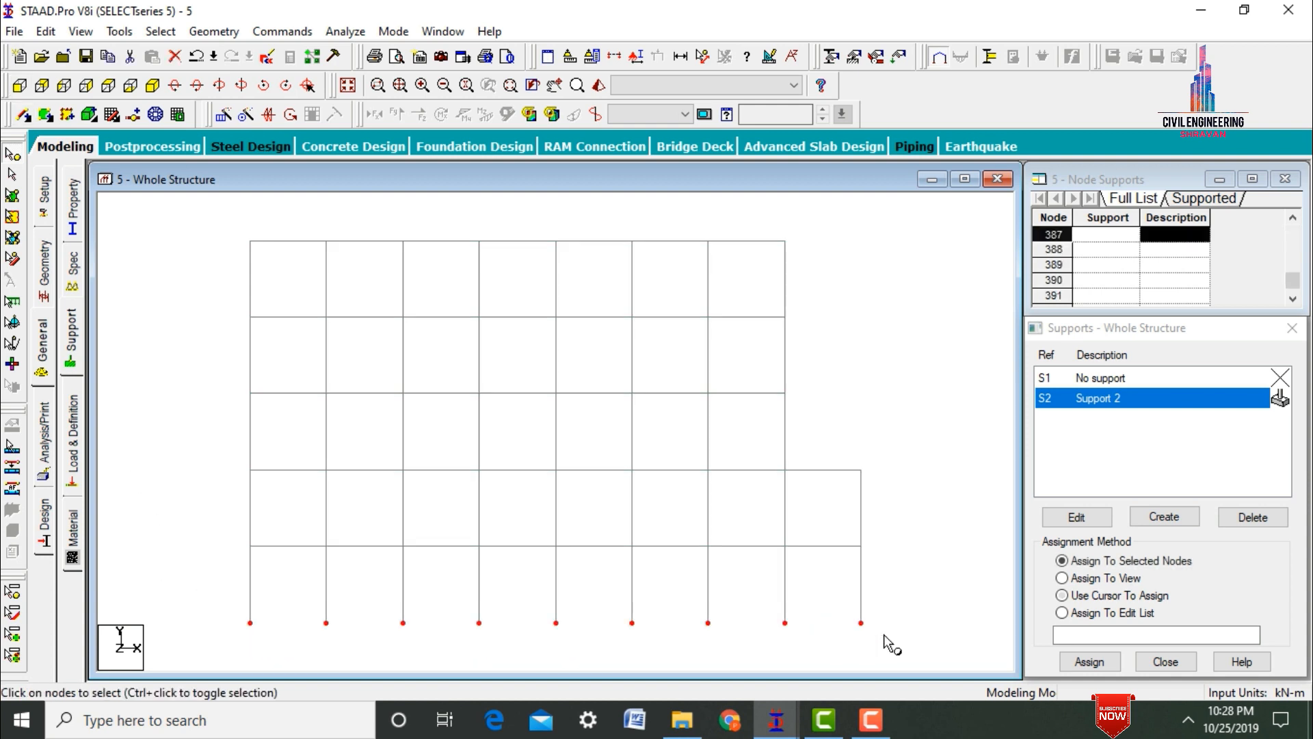
pyautogui.click(1089, 662)
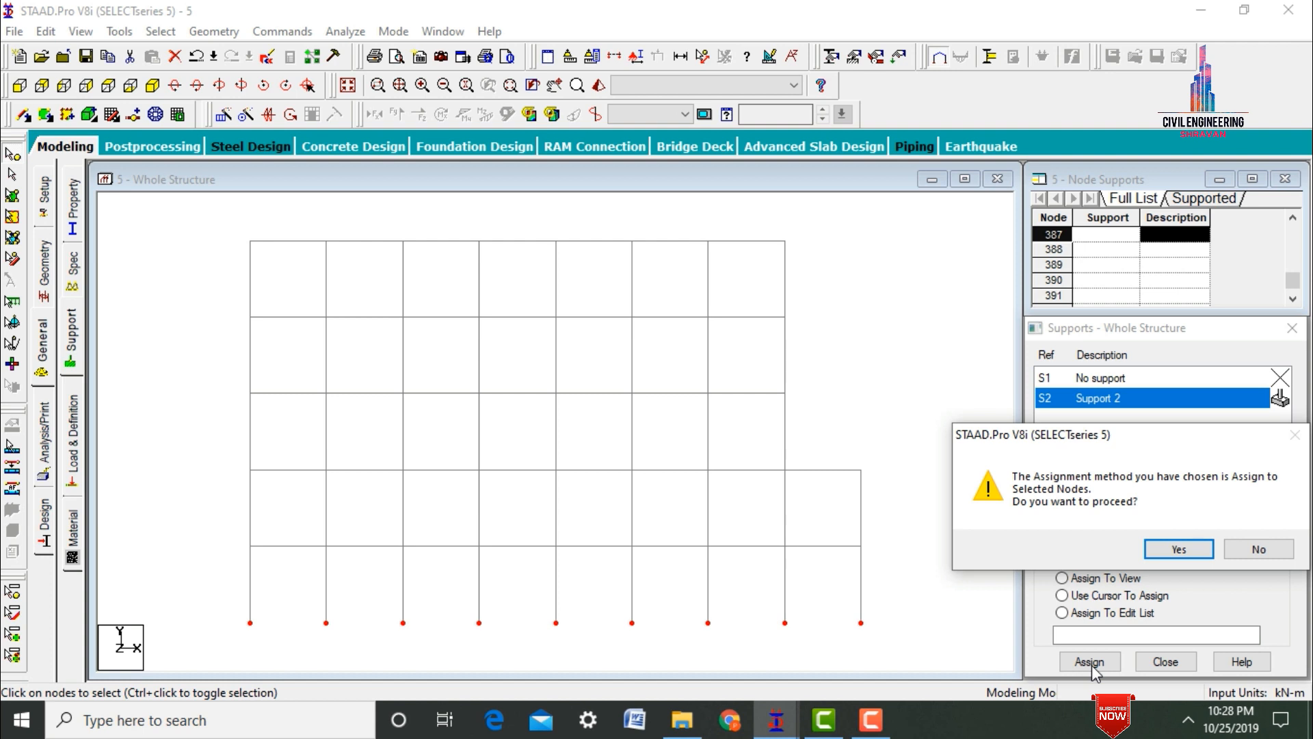
pyautogui.press('Return')
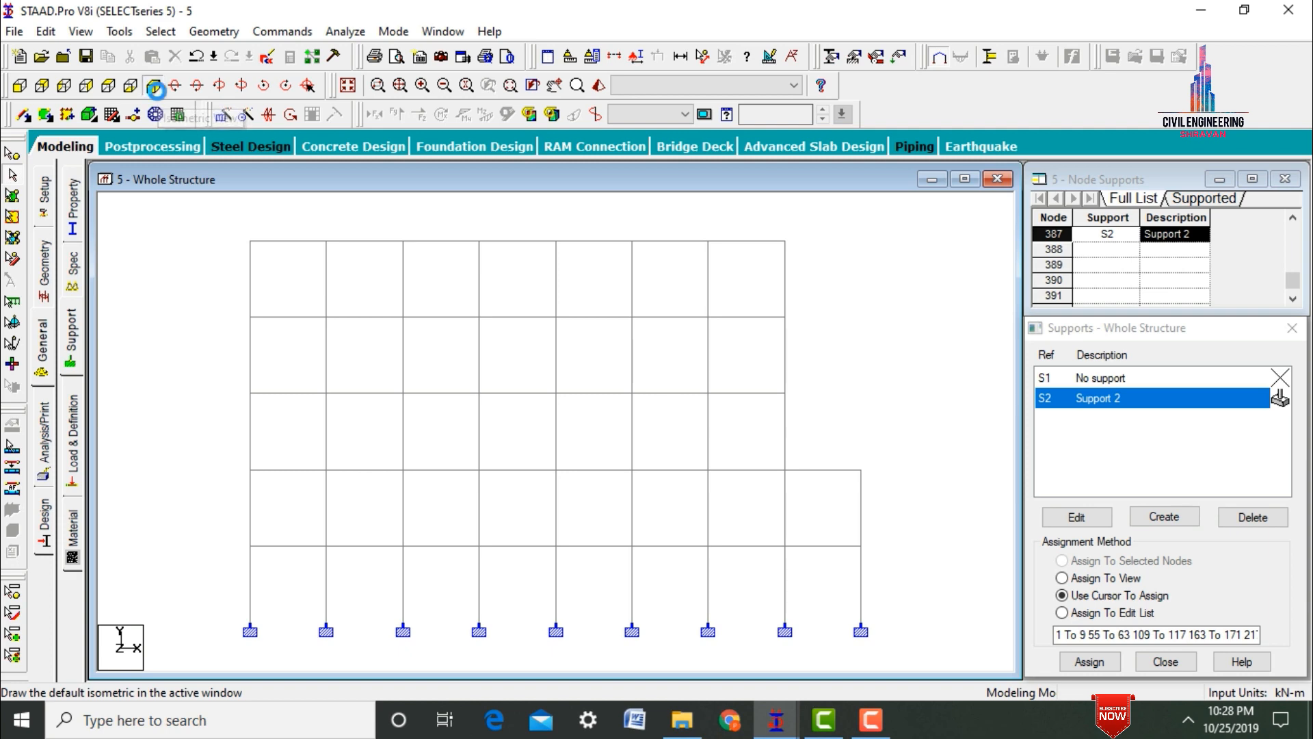
pyautogui.click(158, 94)
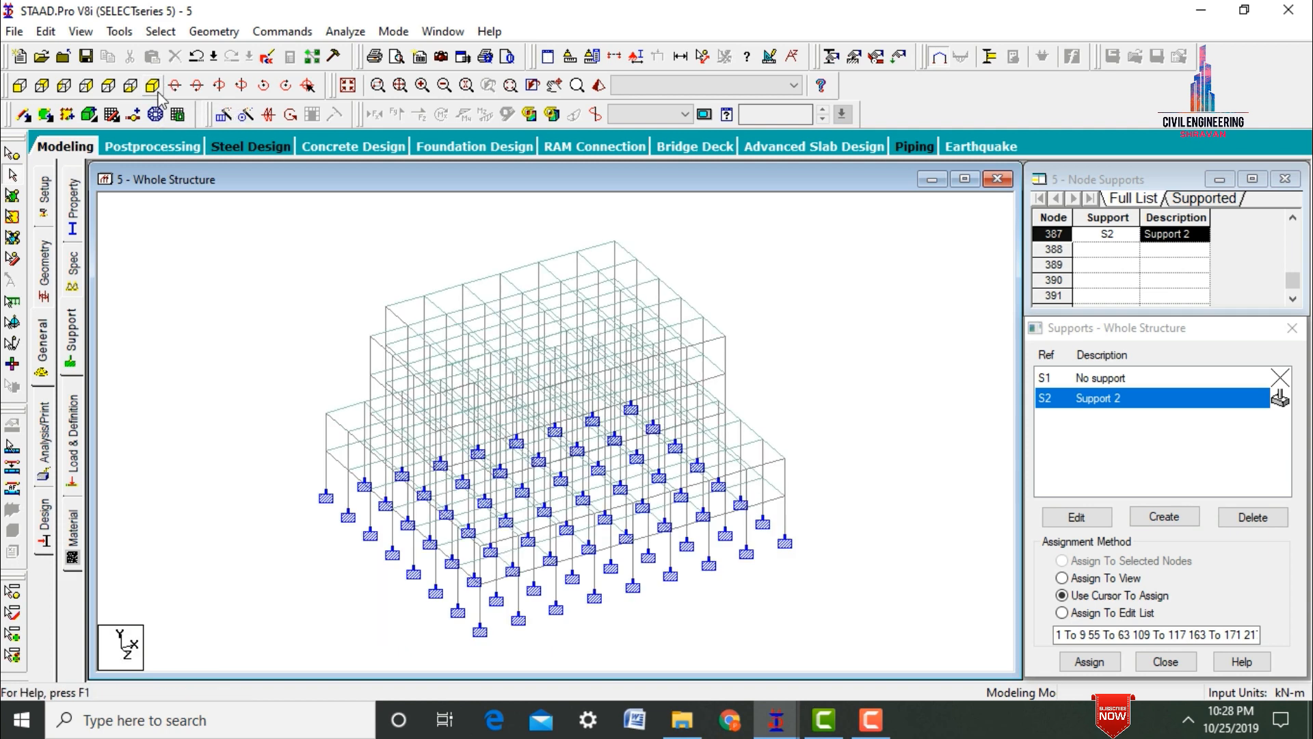
# Show the building in a maximized 3D rendered view and accept the auto save of the file.
pyautogui.click(597, 86)
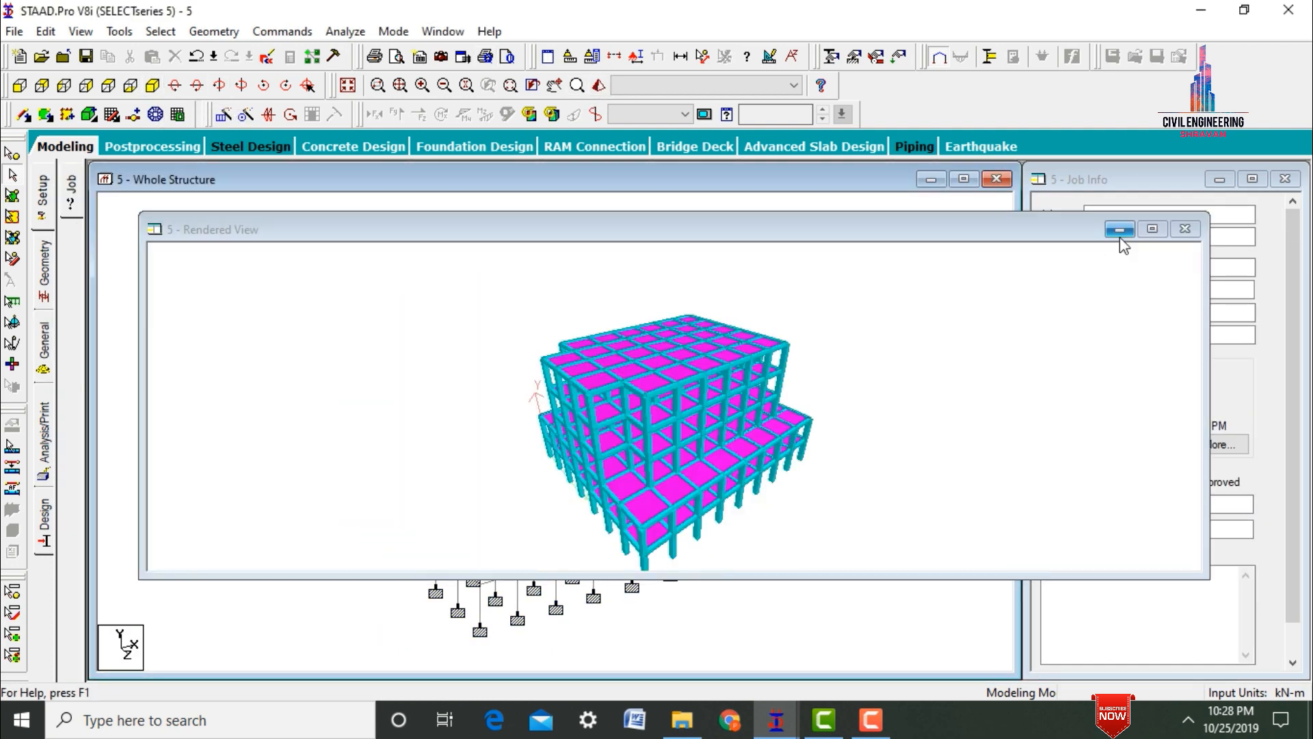
pyautogui.click(1151, 229)
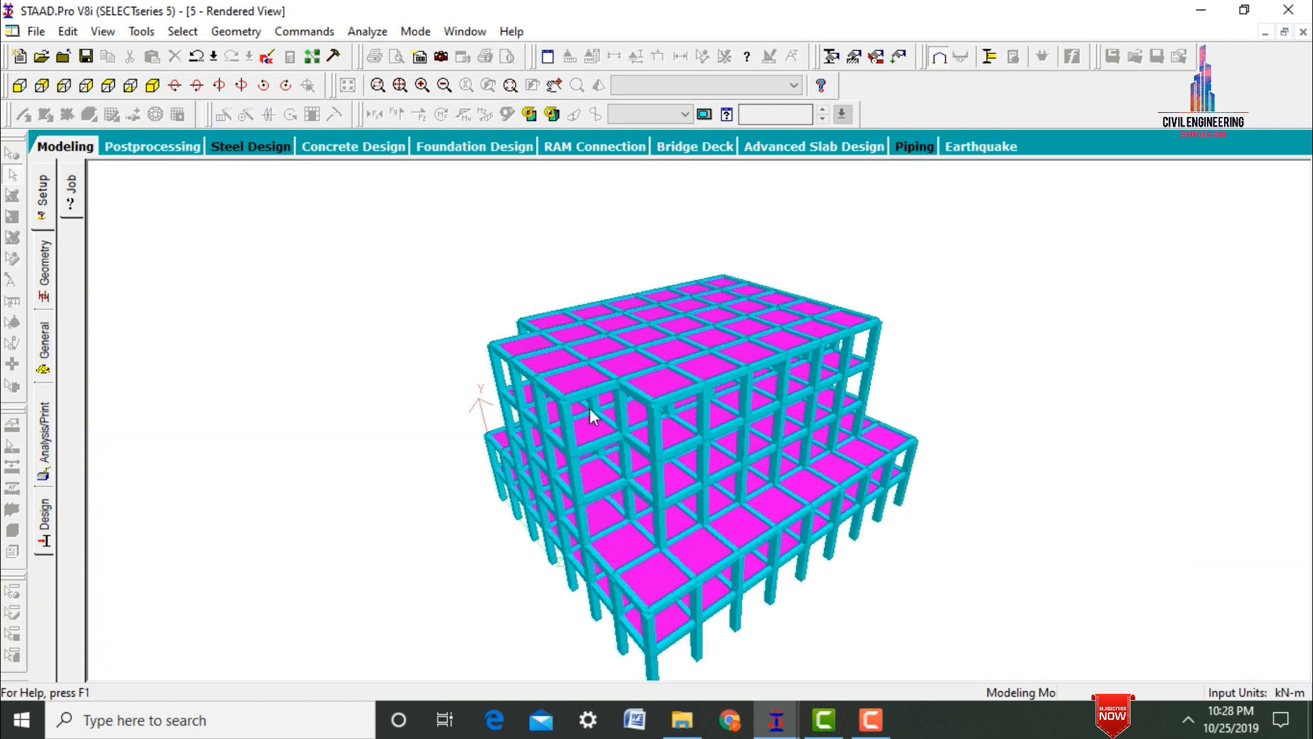
pyautogui.moveTo(589, 408); pyautogui.dragTo(679, 450)
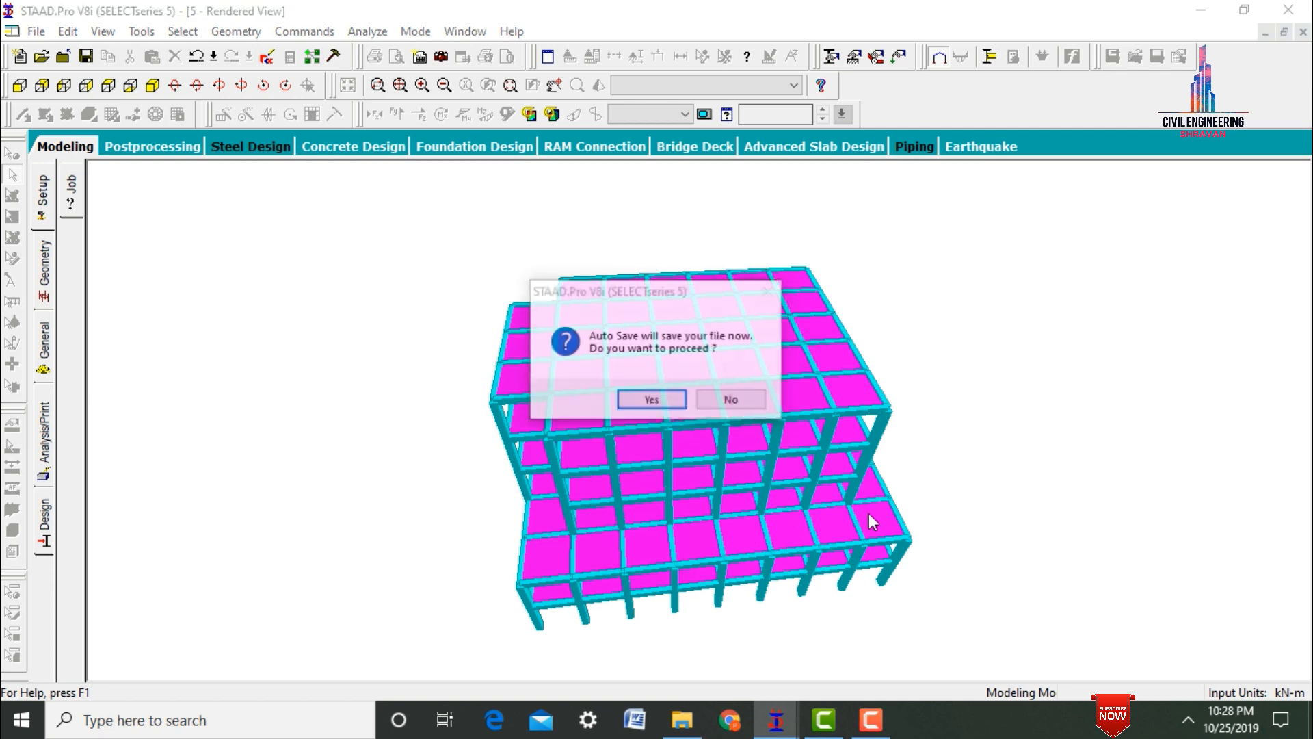
pyautogui.click(644, 397)
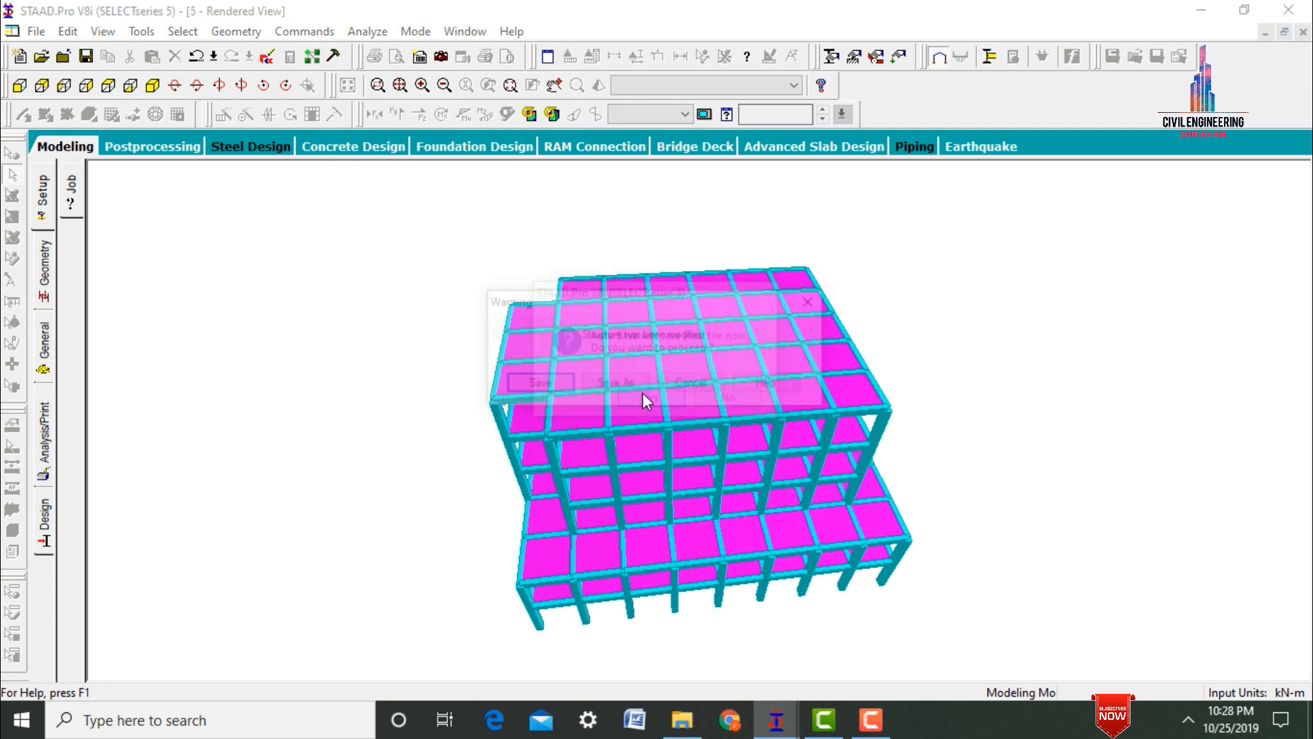
pyautogui.click(533, 387)
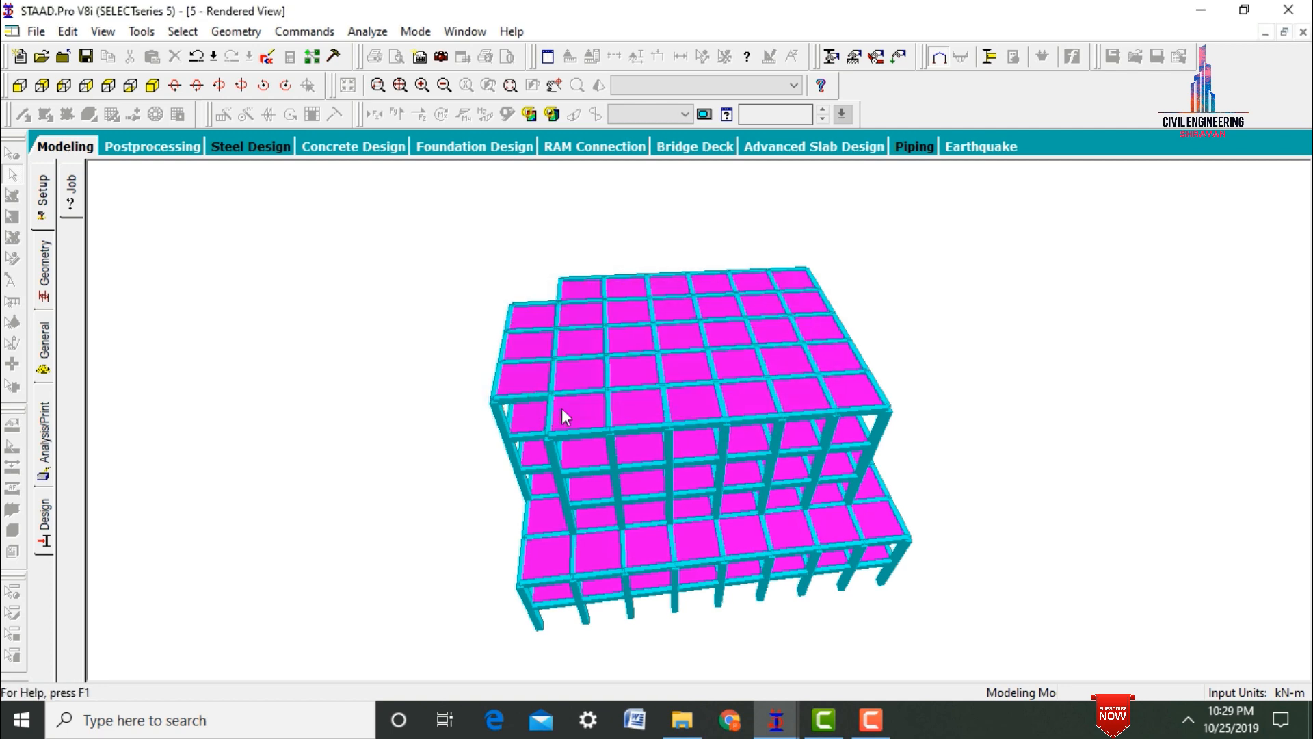
# Inspect the rendered building from several angles, including from above and from below the floor plates.
pyautogui.moveTo(562, 411); pyautogui.dragTo(755, 380)
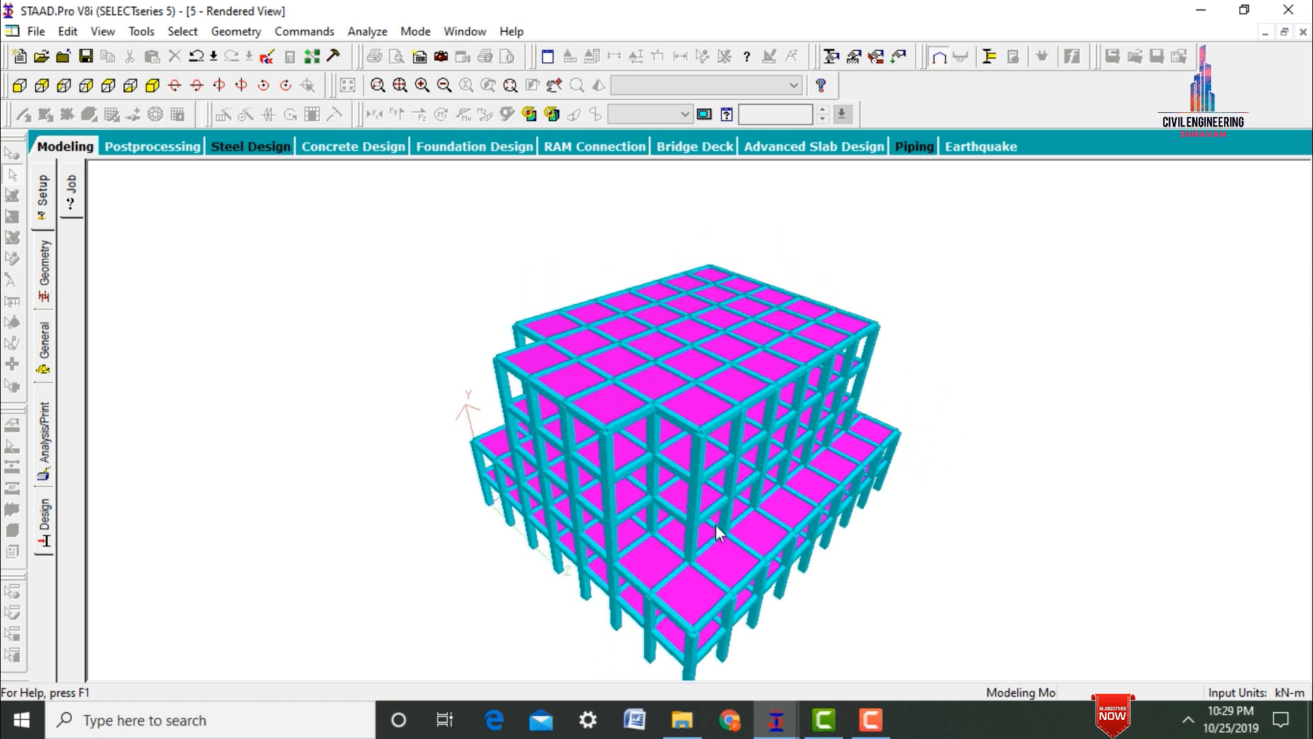
pyautogui.moveTo(642, 502); pyautogui.dragTo(710, 503)
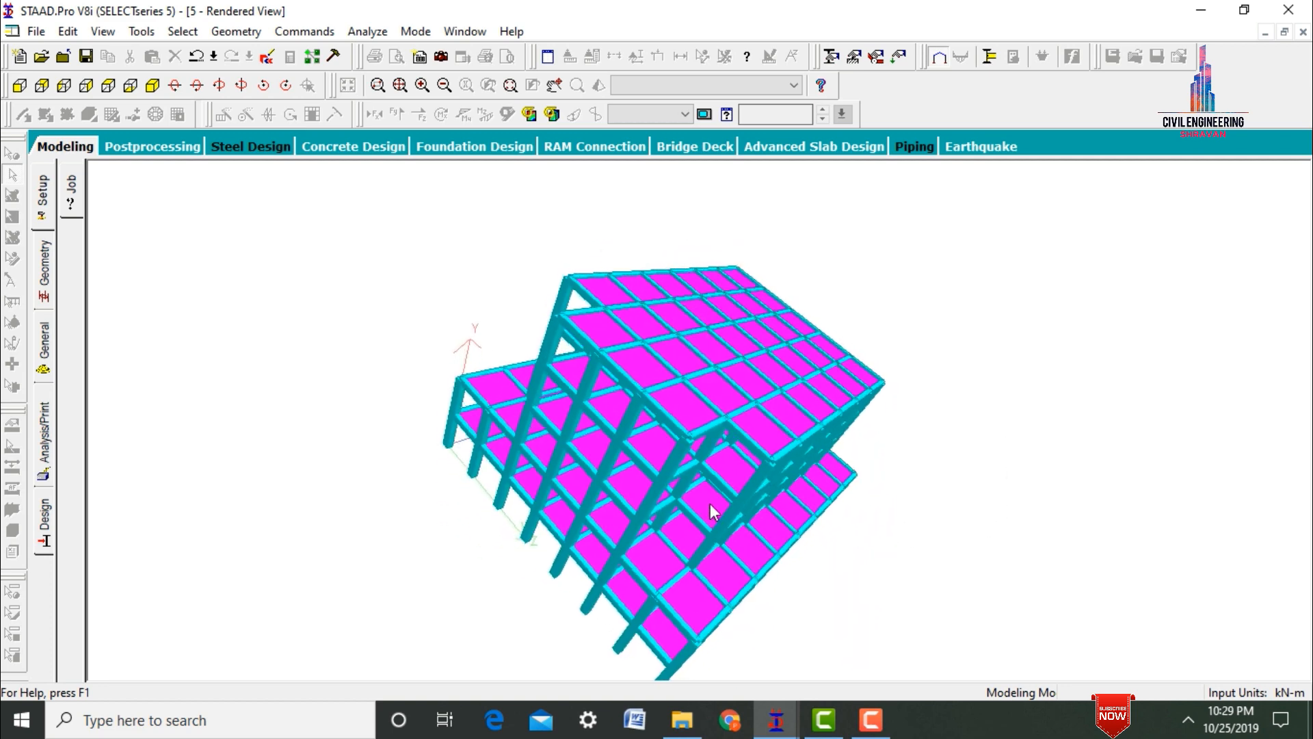
pyautogui.moveTo(903, 373); pyautogui.dragTo(639, 435)
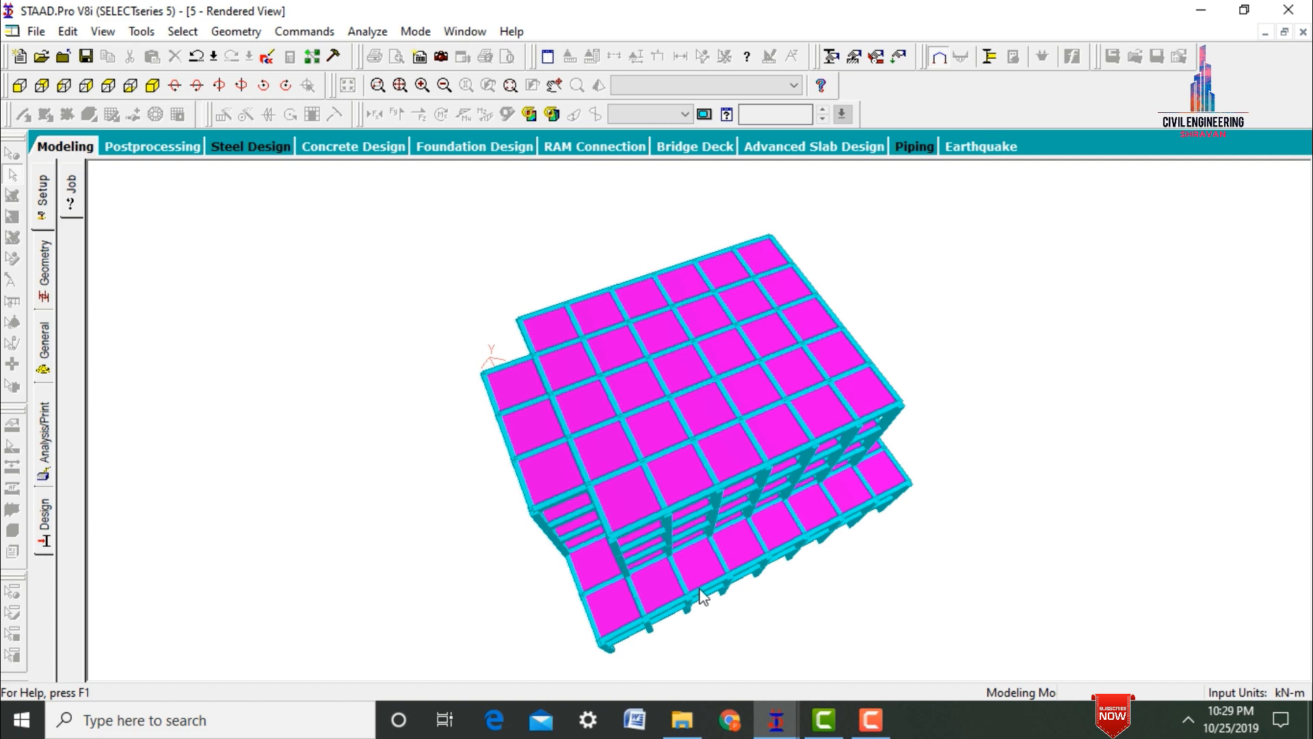
pyautogui.moveTo(701, 597); pyautogui.dragTo(767, 364)
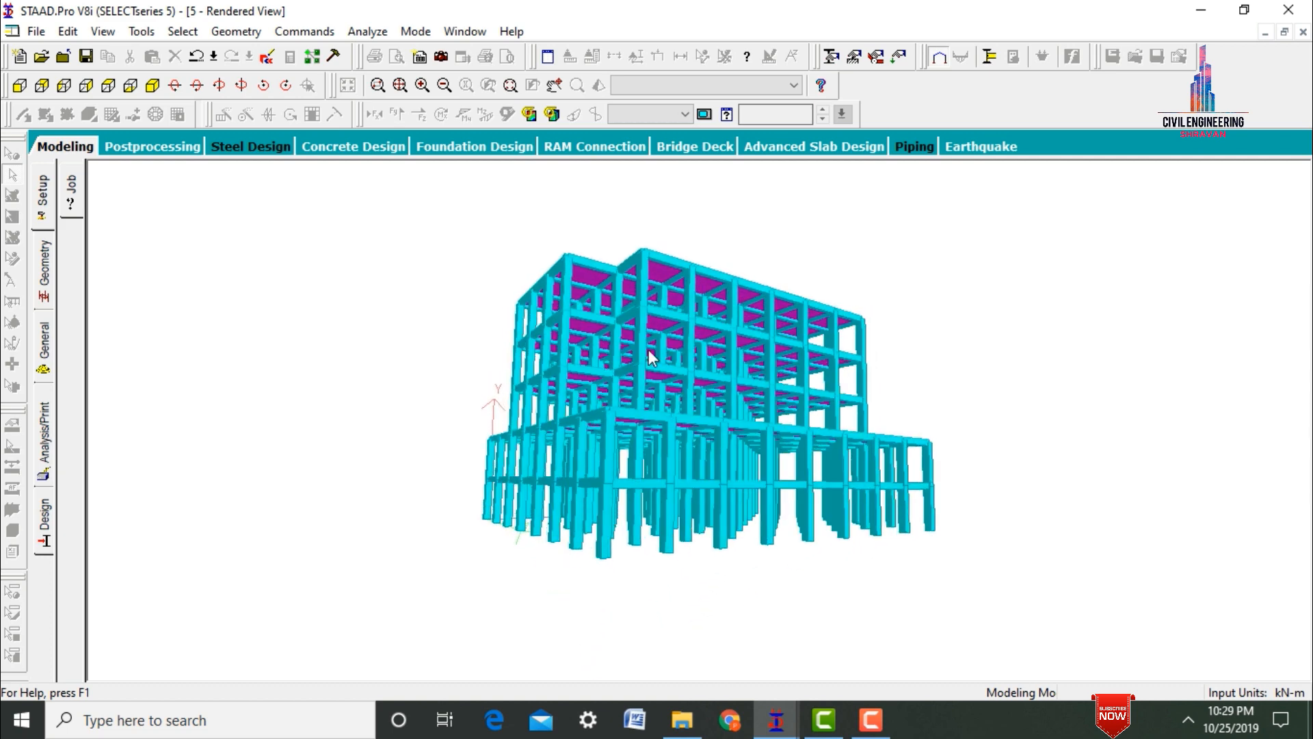